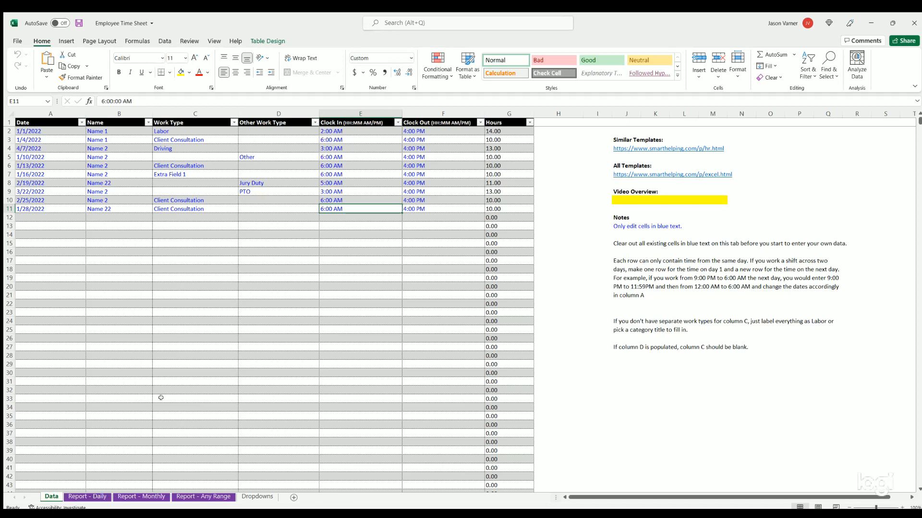
- Look through the daily, monthly and any-range report sheets of the time sheet workbook
left_click(88, 496)
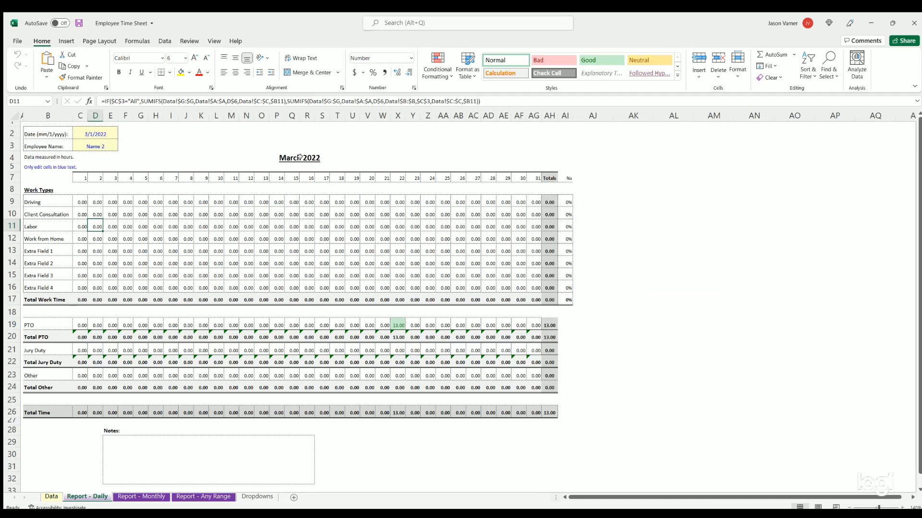
left_click(142, 496)
left_click(203, 496)
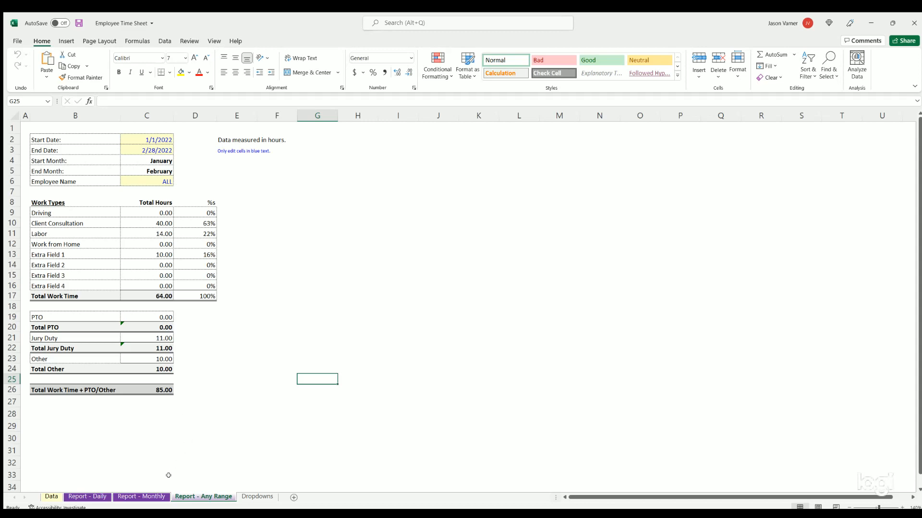
left_click(133, 498)
left_click(96, 498)
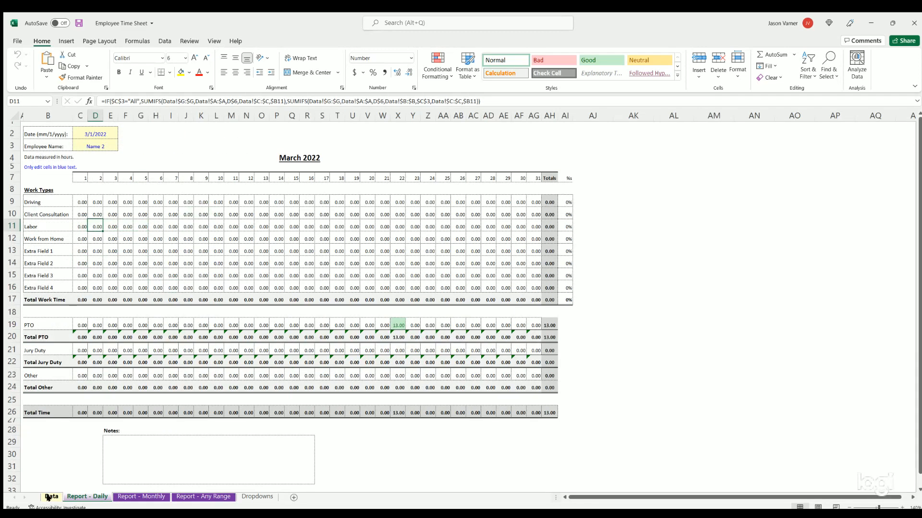
- Examine the blue entry cells on the Data sheet, from the date column through the clock-in and clock-out times
left_click(50, 497)
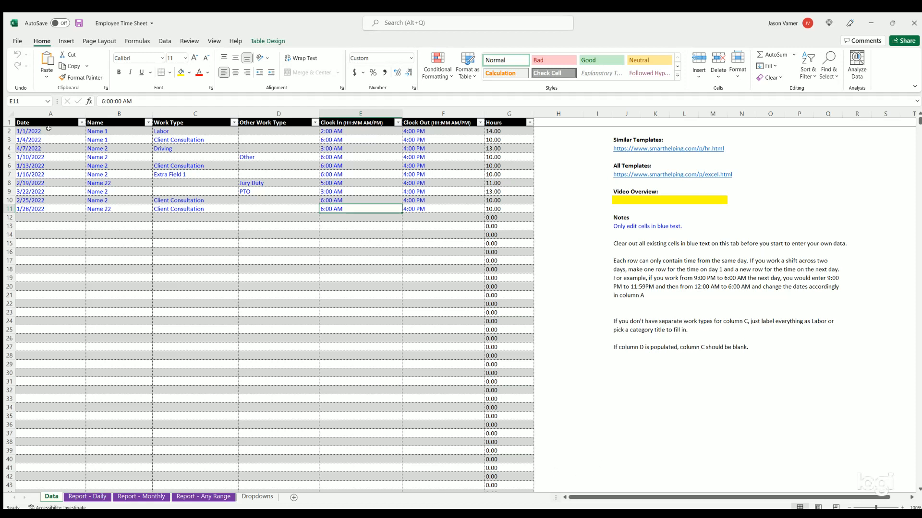
left_click_drag(49, 128, 456, 309)
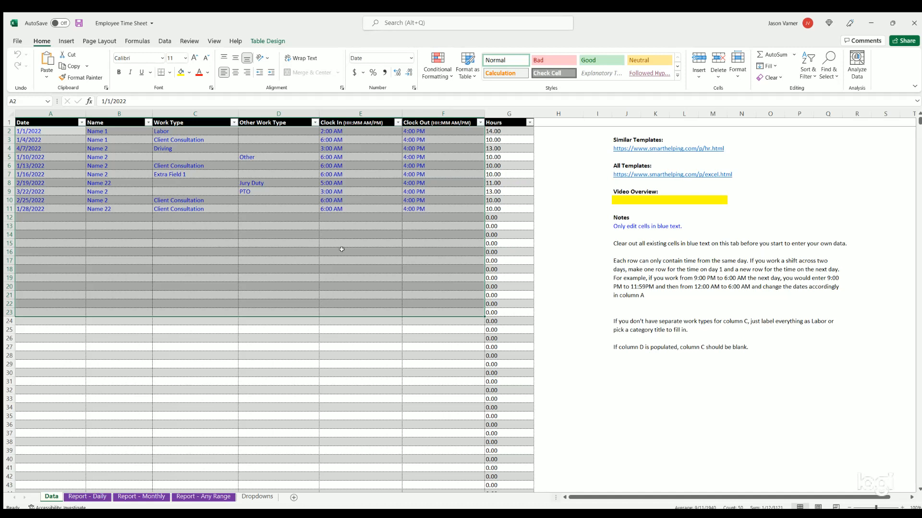
left_click(340, 215)
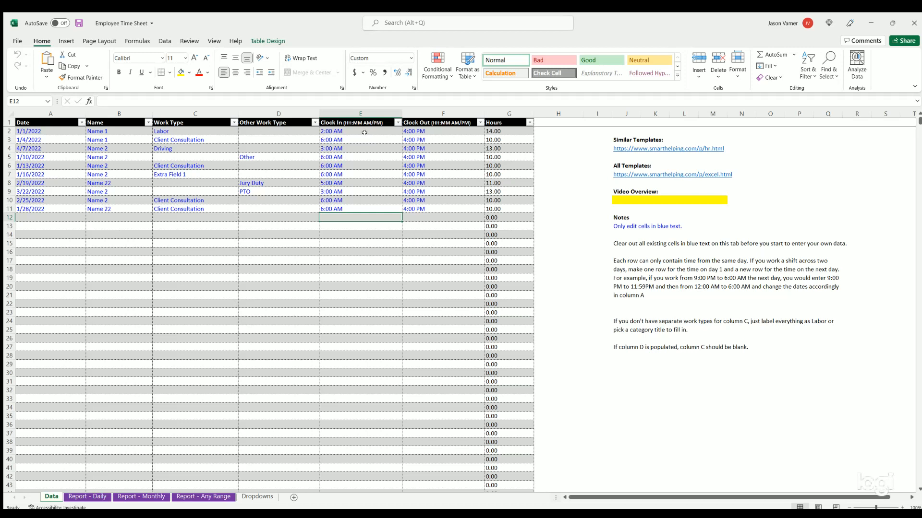
key("Up")
key("Up")
key("Up")
key("Up")
key("Up")
key("Up")
key("Up")
key("Up")
key("Up")
key("Up")
key("Right")
left_click(43, 130)
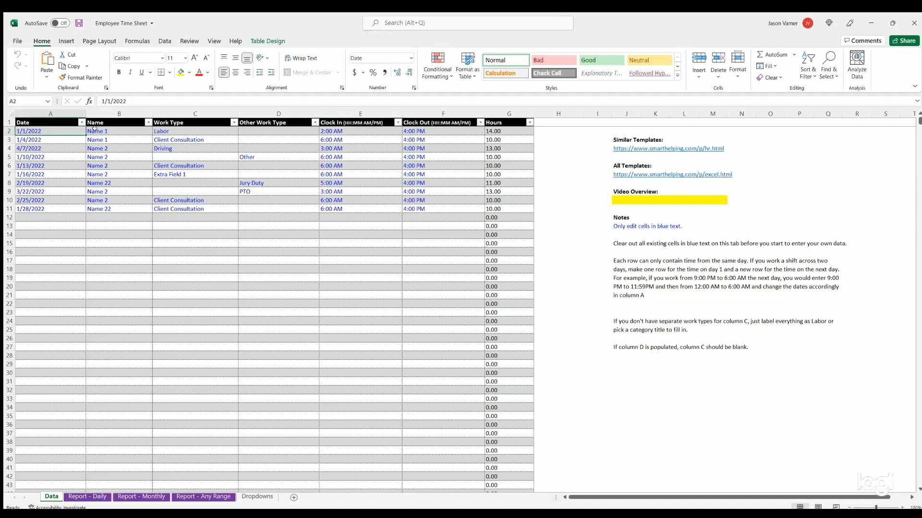
- Check the Data sheet's Name column against the full employee names list on the Dropdowns sheet
left_click(119, 130)
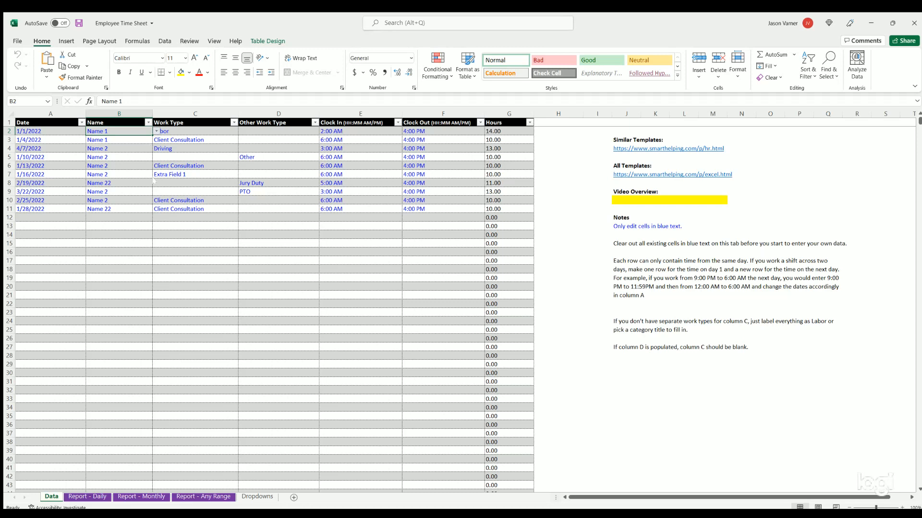
left_click(259, 496)
left_click_drag(59, 250, 48, 399)
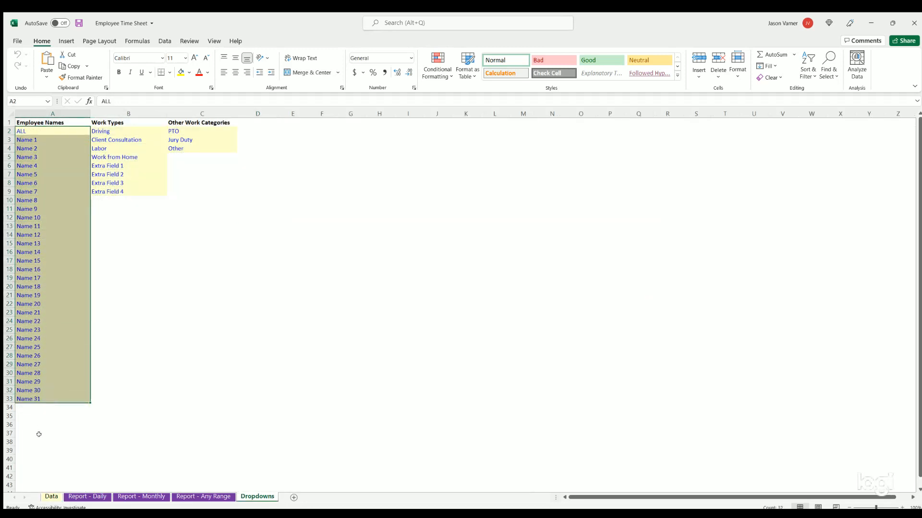
left_click(50, 497)
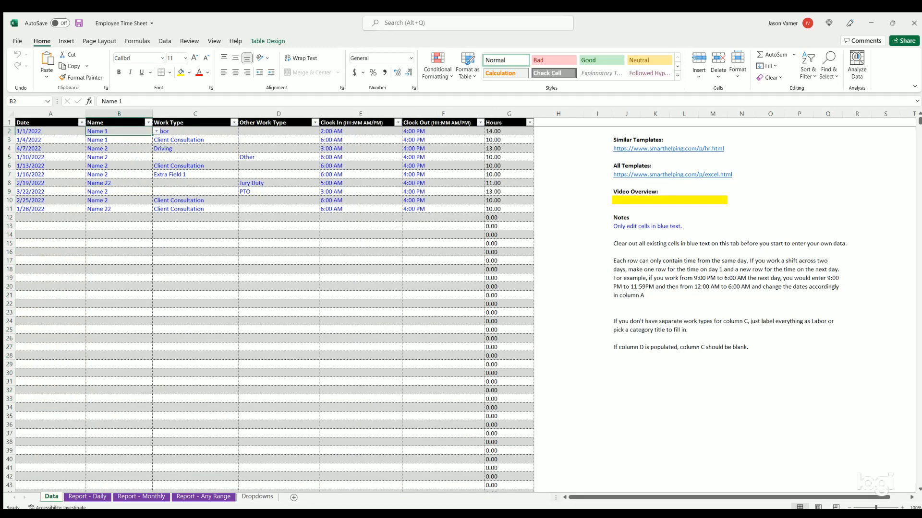
- Try extending the employee names list on the Dropdowns sheet to Name 32, and undo the addition
left_click(257, 497)
left_click_drag(54, 390, 72, 405)
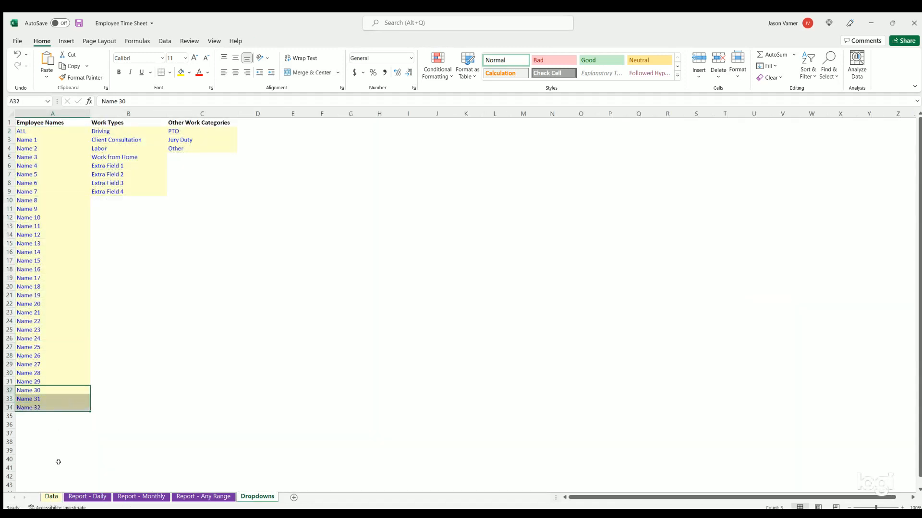
left_click(52, 497)
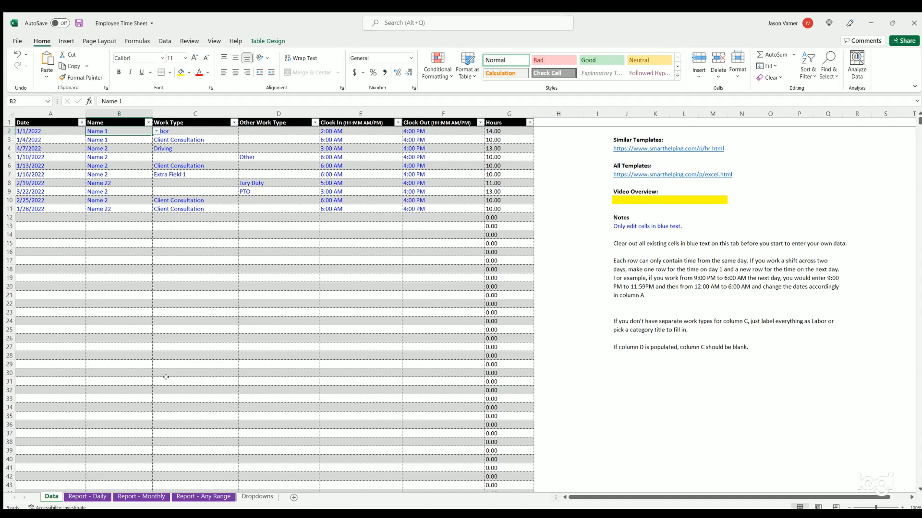
left_click(16, 54)
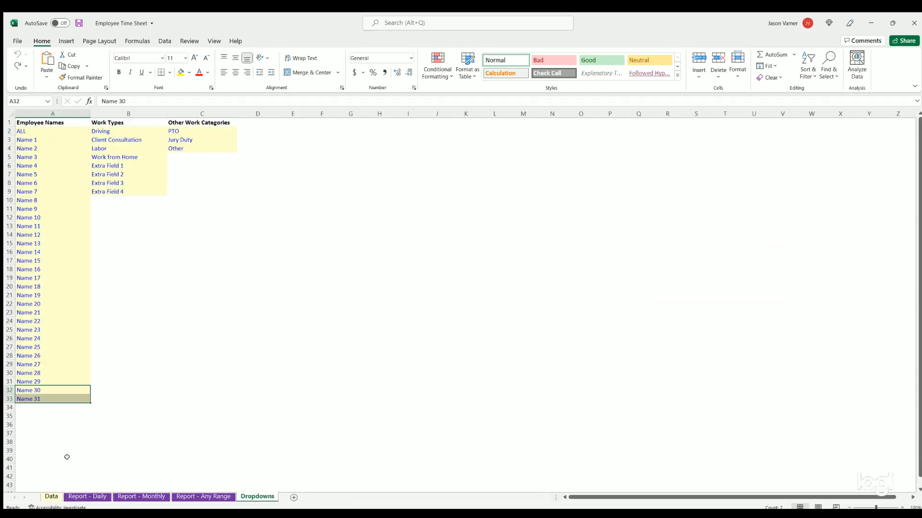
- Examine the Name and Work Type entries in the first rows of the Data sheet
left_click(48, 497)
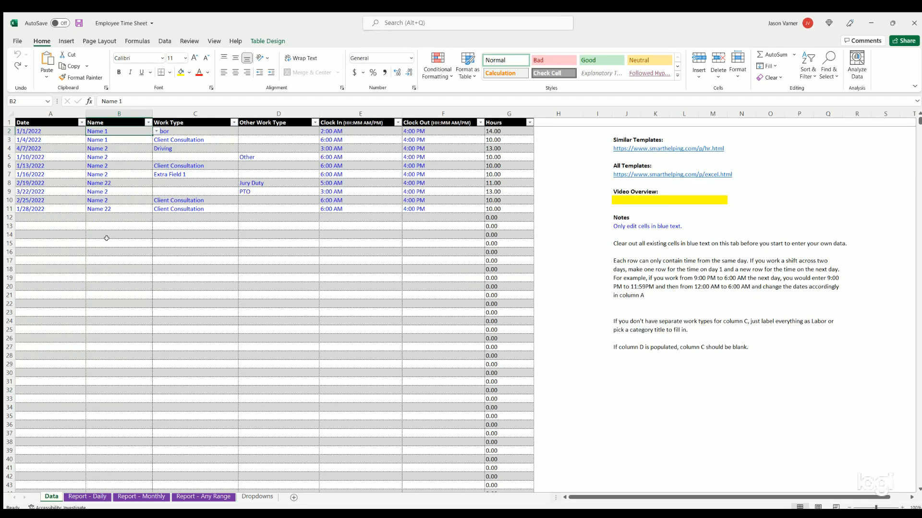
left_click(115, 137)
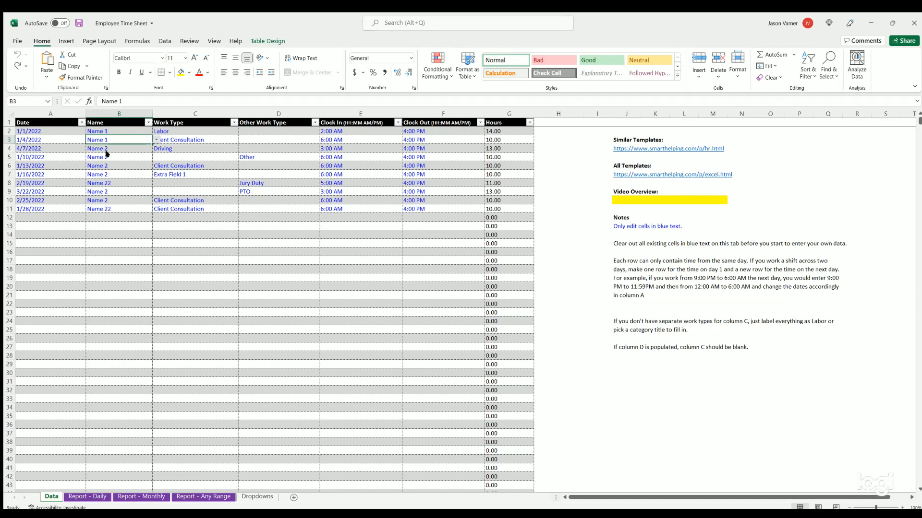
left_click(127, 128)
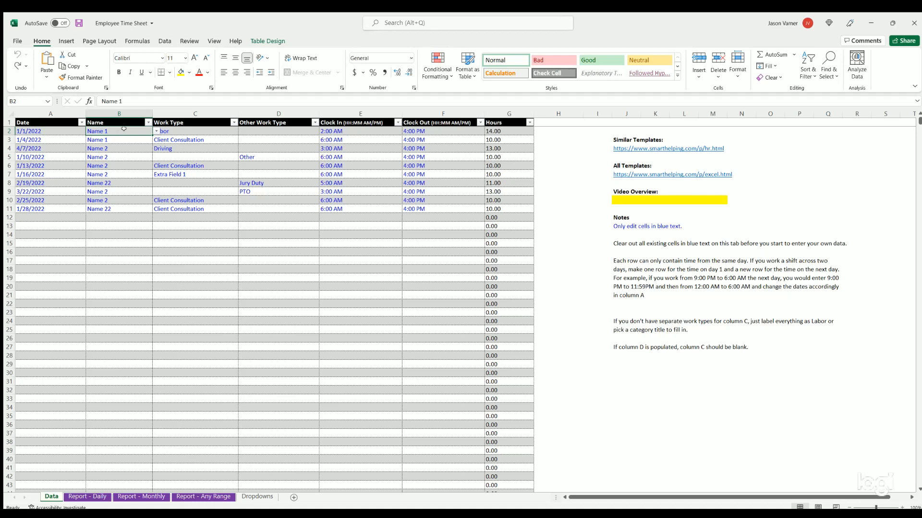
left_click(196, 129)
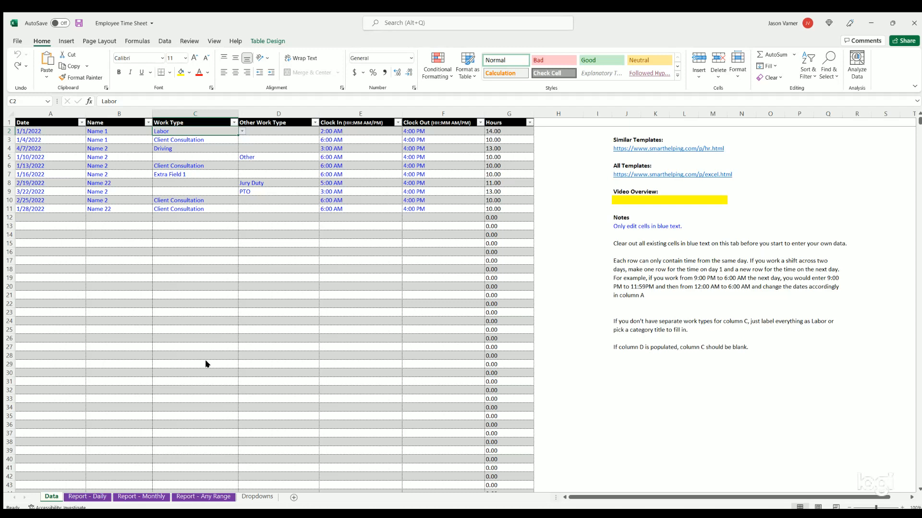
- Review the Work Types list on the Dropdowns sheet, from Driving to Extra Field 4
left_click(257, 497)
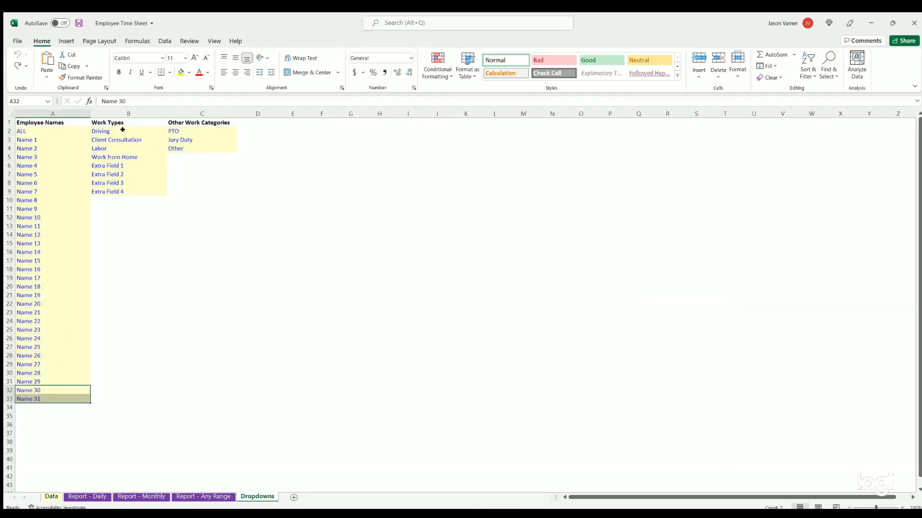
left_click_drag(124, 131, 124, 191)
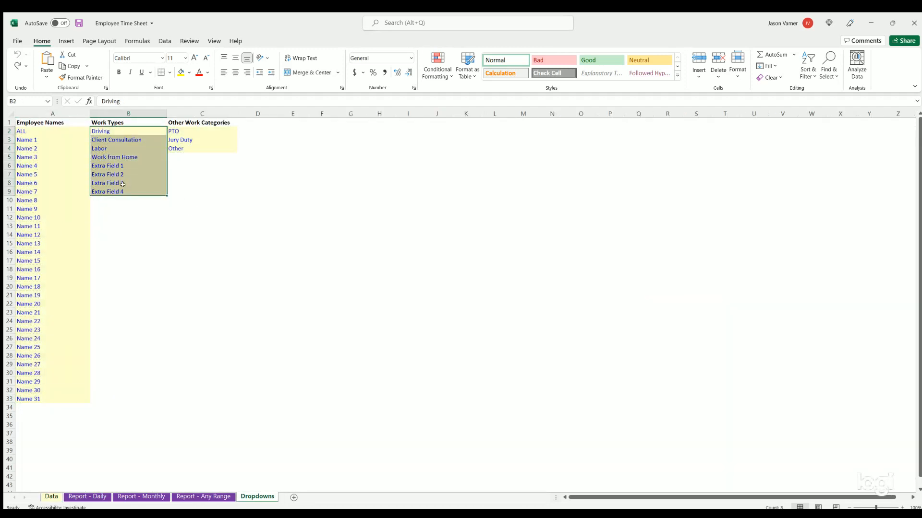
left_click(106, 132)
left_click(109, 140)
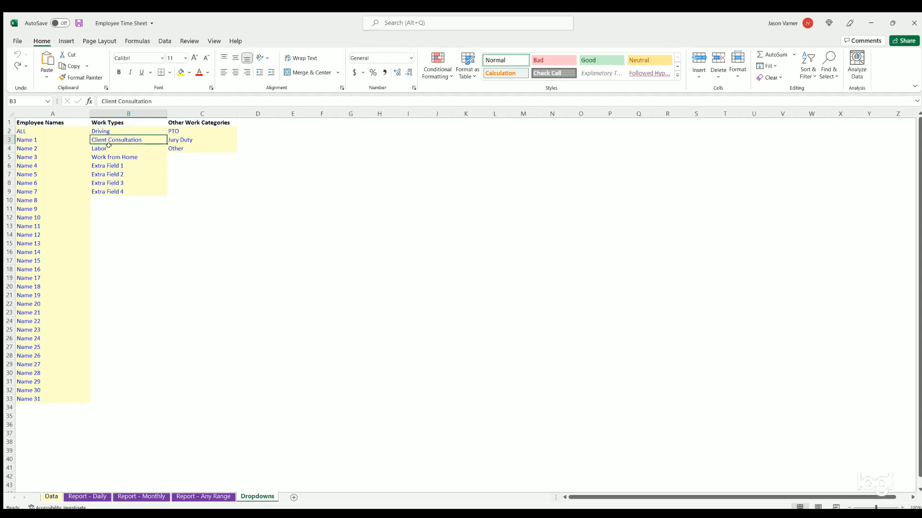
left_click(108, 149)
left_click(107, 132)
left_click(109, 140)
key("Down")
key("Down")
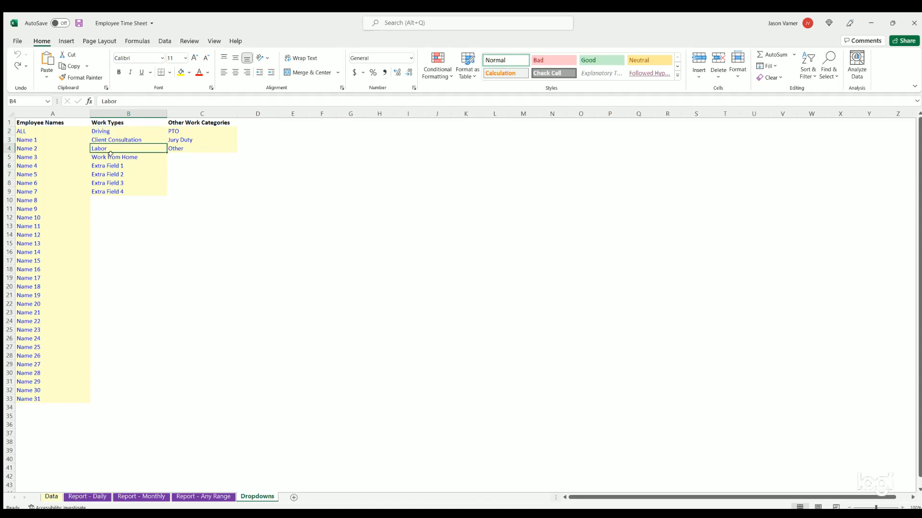
left_click_drag(106, 131, 113, 189)
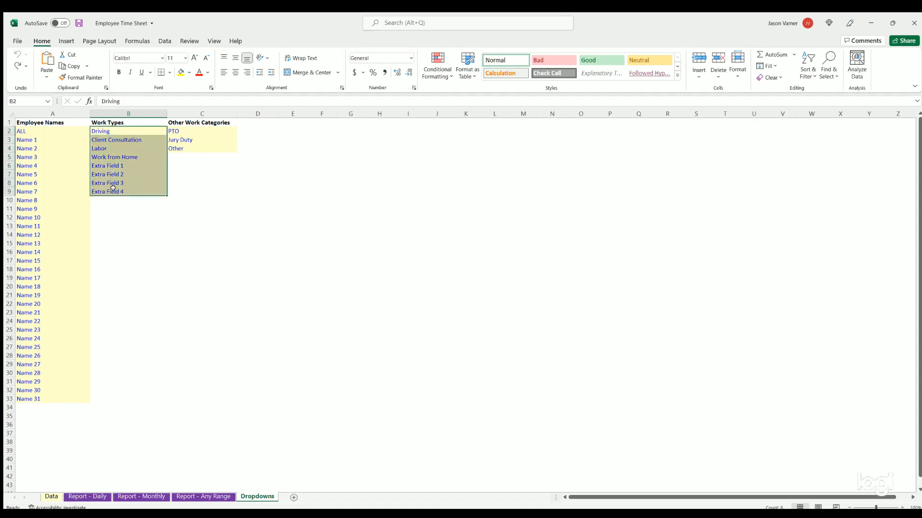
left_click(99, 132)
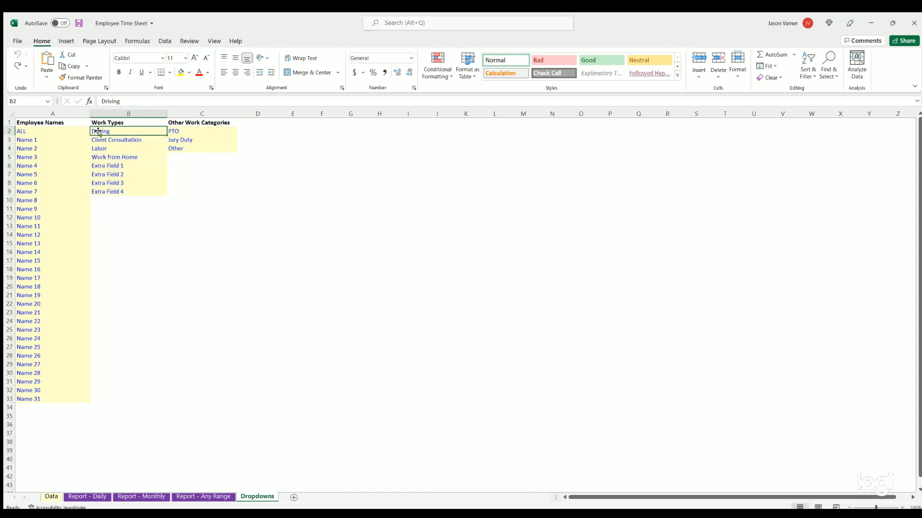
left_click(100, 139)
left_click(103, 131)
left_click(102, 139)
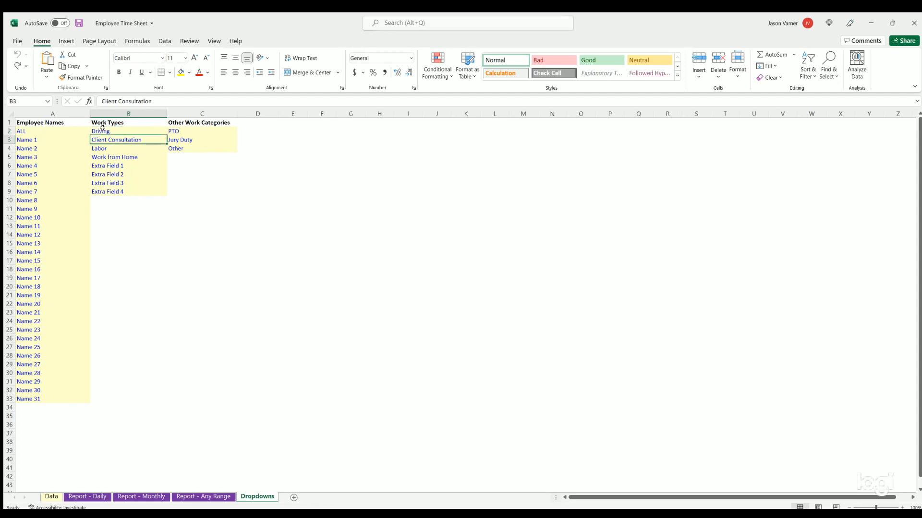
left_click(103, 132)
left_click(101, 139)
left_click(100, 148)
left_click(102, 140)
left_click(103, 132)
key("Down")
key("Up")
key("Down")
key("Down")
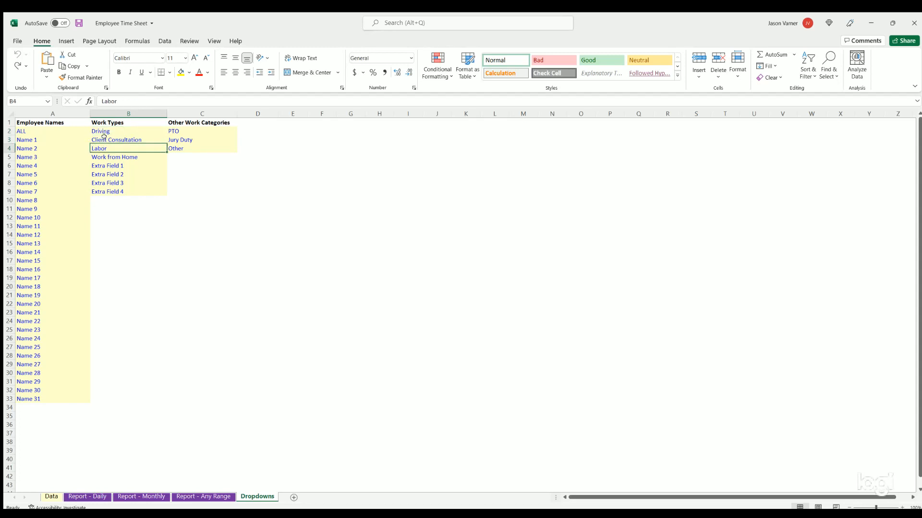
left_click(103, 130)
left_click(103, 140)
left_click(104, 148)
left_click(104, 131)
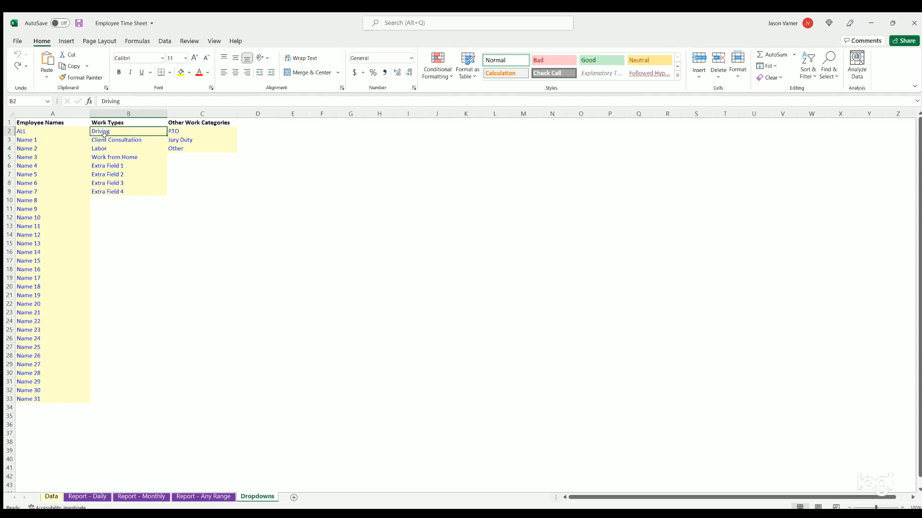
left_click(104, 142)
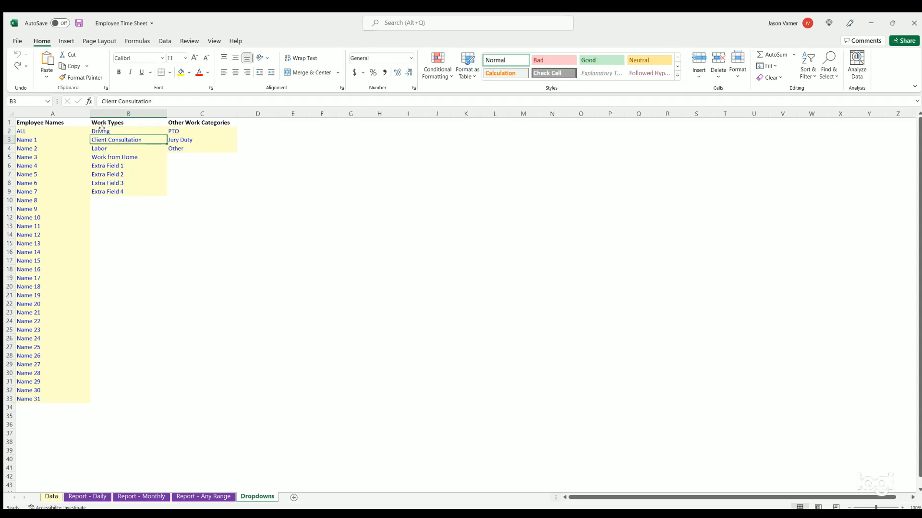
left_click(101, 129)
left_click(104, 139)
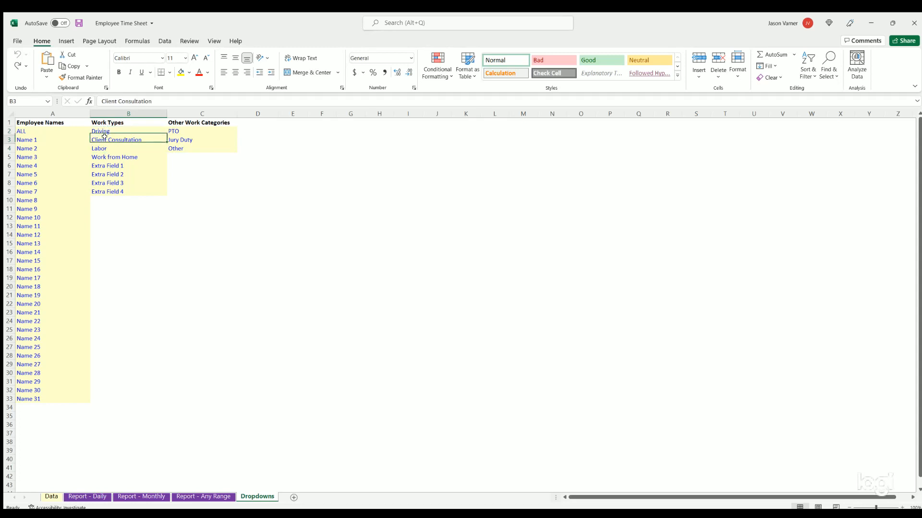
left_click(104, 147)
left_click(105, 129)
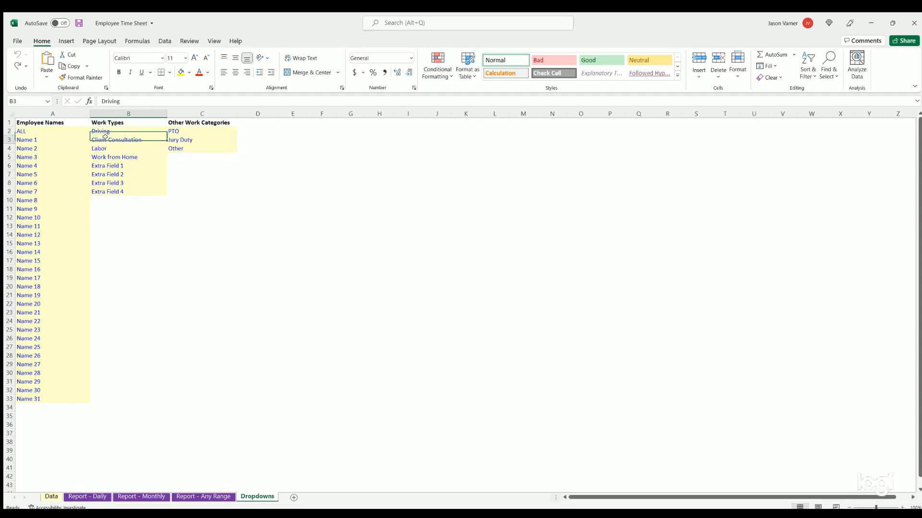
left_click(104, 141)
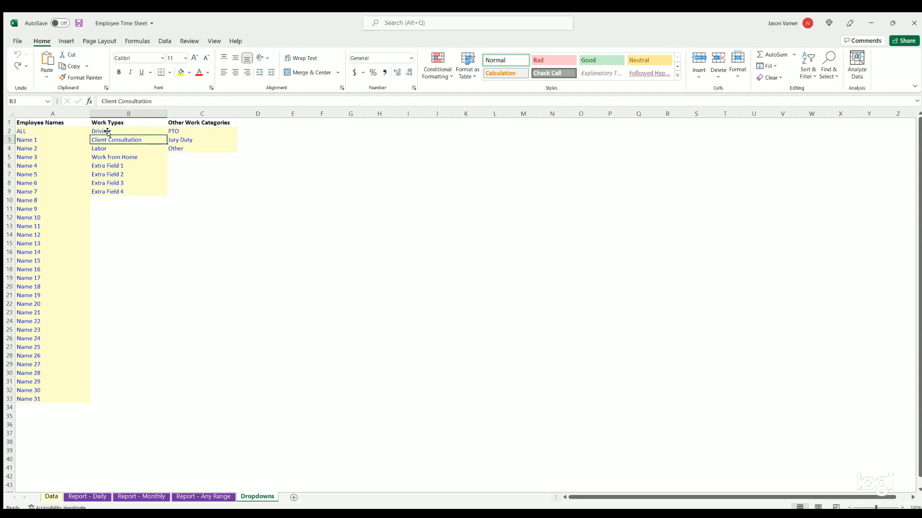
left_click(105, 129)
left_click(105, 140)
- Compare the Work Types list with the Data sheet's entries and the work type rows in the daily, monthly and any-range reports
left_click_drag(104, 131, 107, 192)
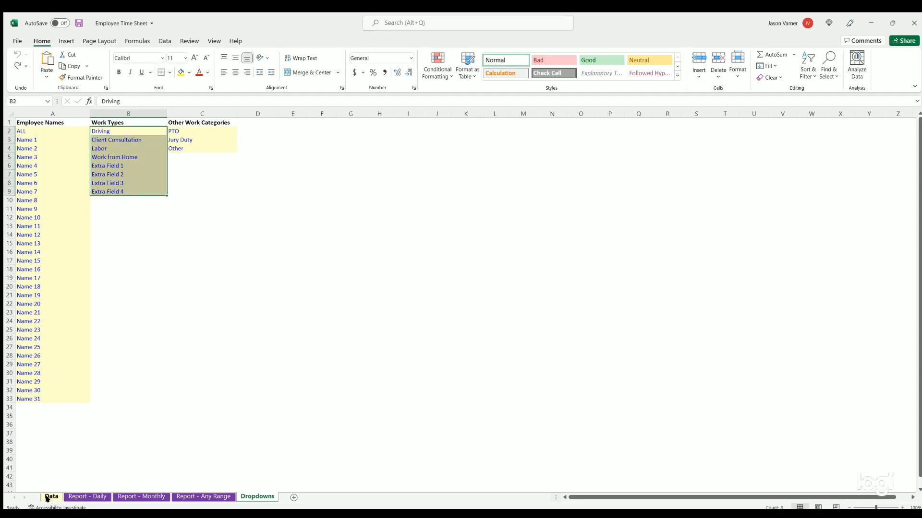
left_click(51, 496)
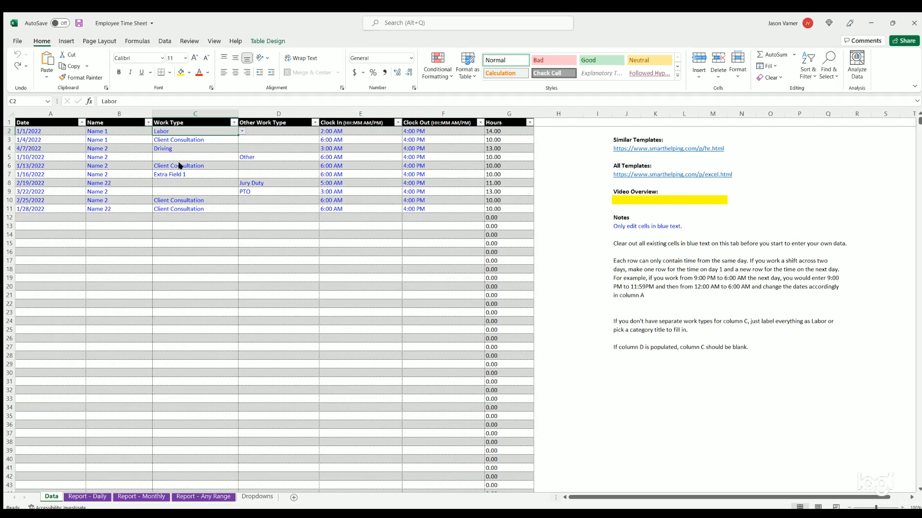
left_click(96, 497)
left_click_drag(57, 198, 52, 288)
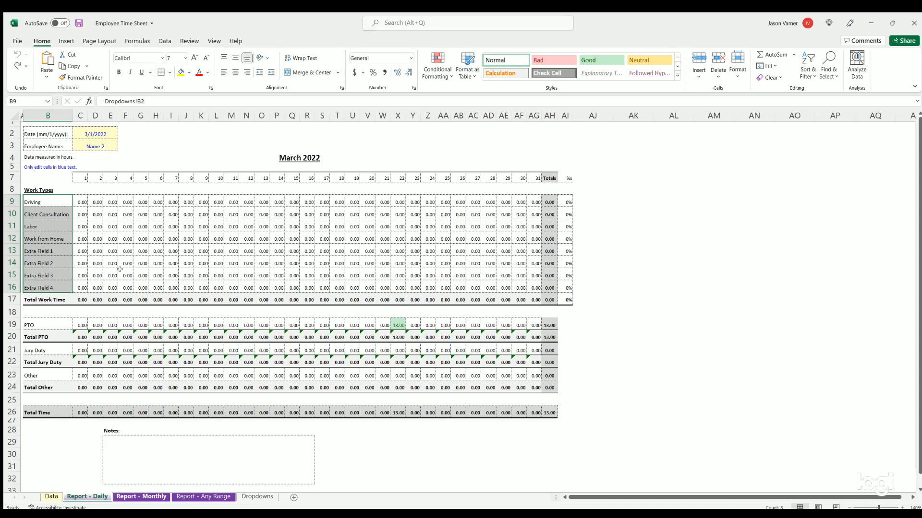
left_click(142, 497)
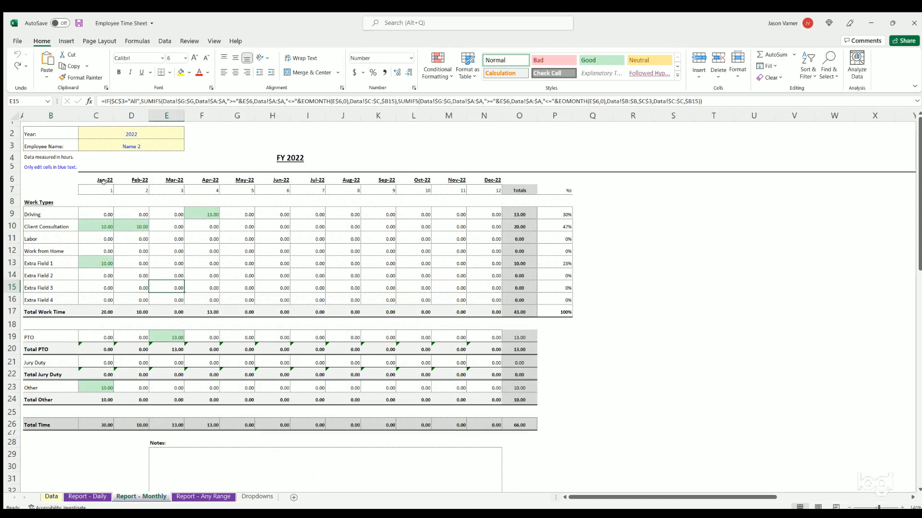
left_click(204, 497)
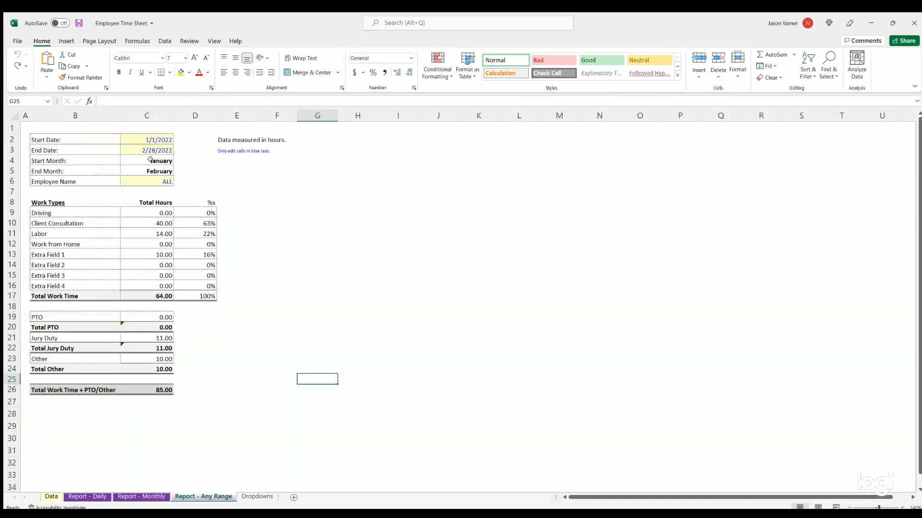
- Compare the Work Type and Other Work Type columns on the Data sheet, including the Jury Duty and PTO rows
left_click(52, 497)
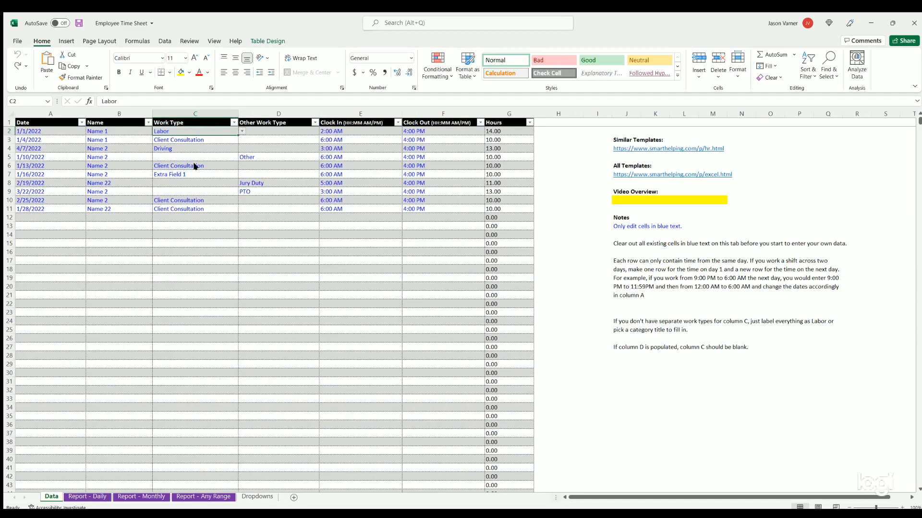
left_click(270, 145)
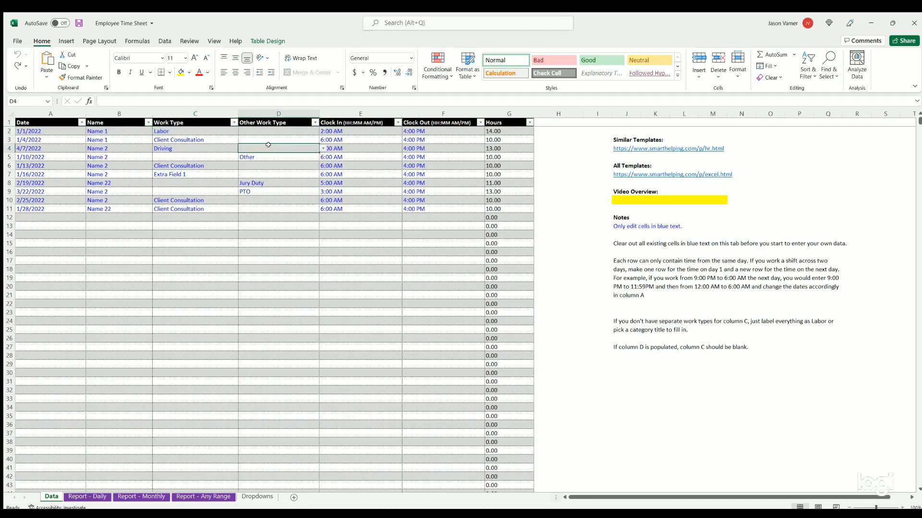
left_click(259, 190)
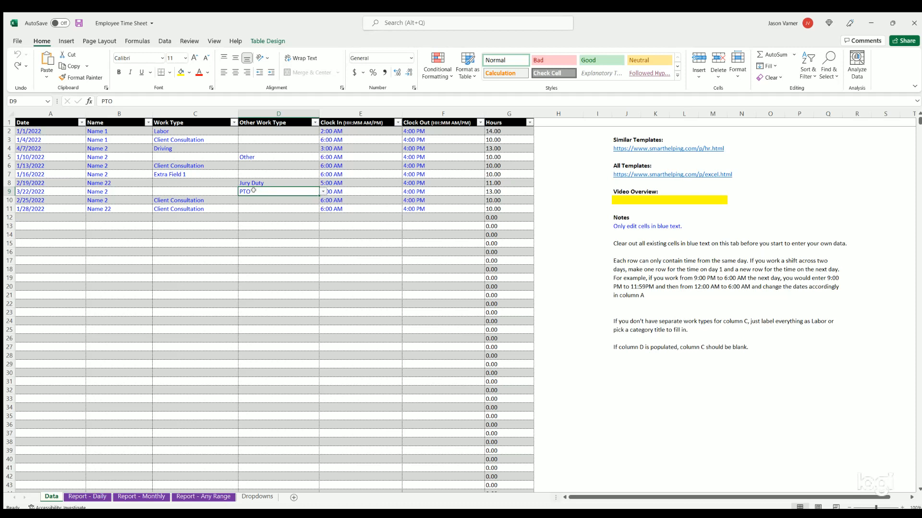
left_click(274, 180)
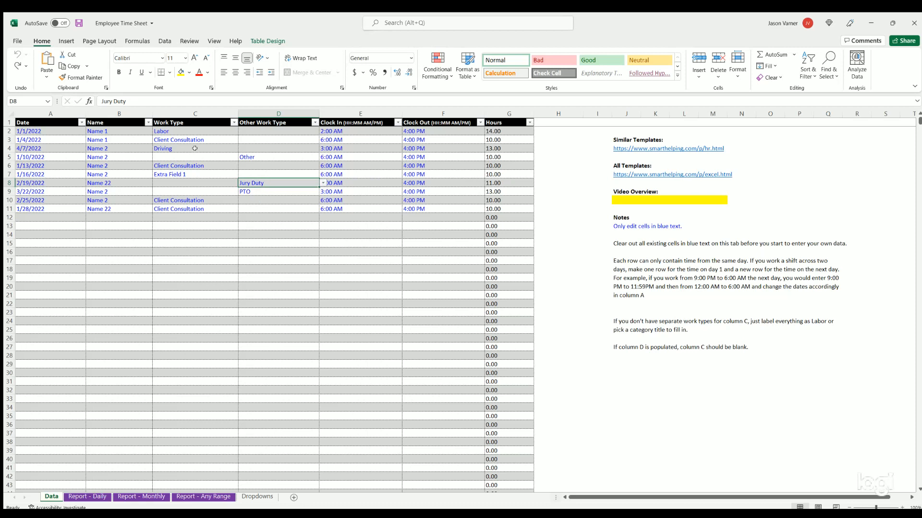
left_click_drag(194, 130, 189, 208)
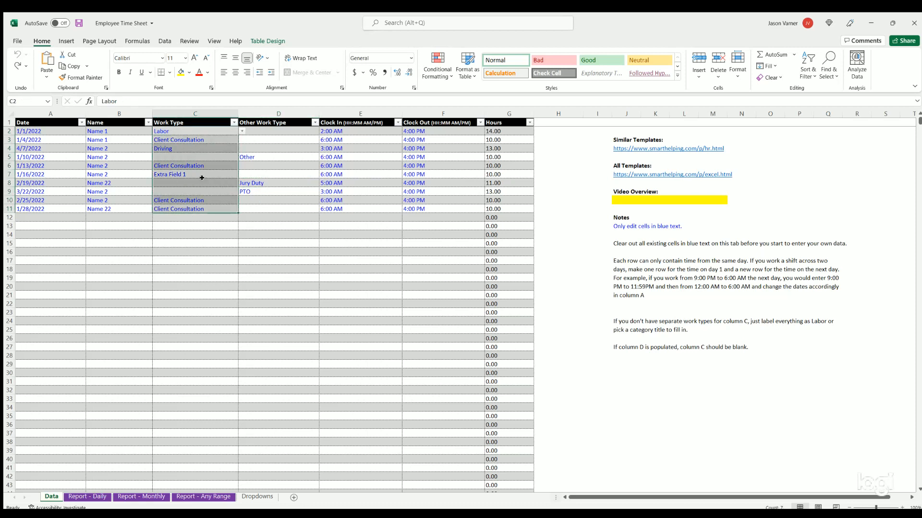
left_click(202, 181)
left_click(255, 182)
left_click(226, 181)
left_click(247, 182)
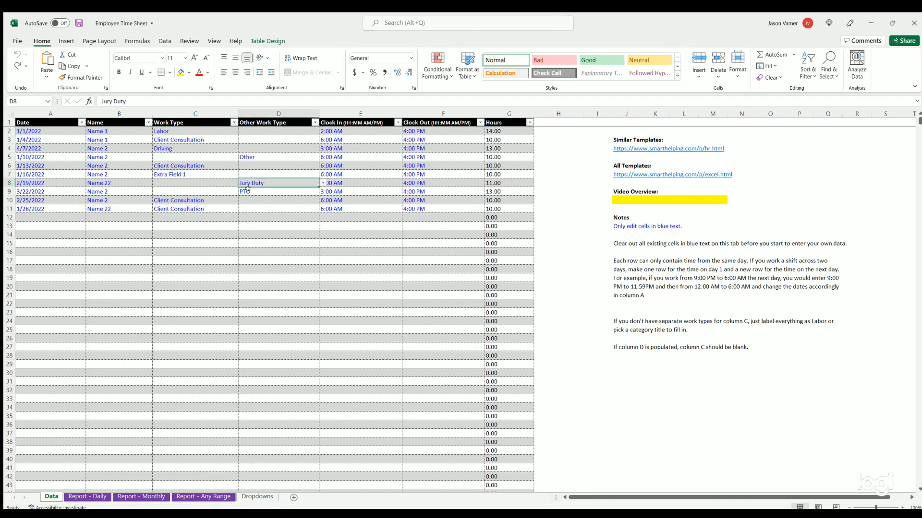
left_click(247, 188)
- Trace Name 2's PTO entry and clock times in row 9 of the Data sheet to March's PTO cell in the monthly report
left_click(98, 190)
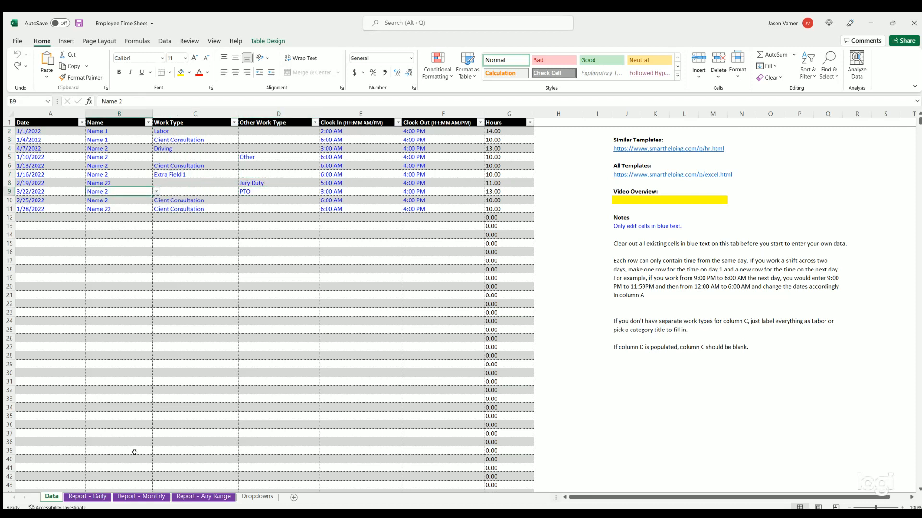
left_click(253, 189)
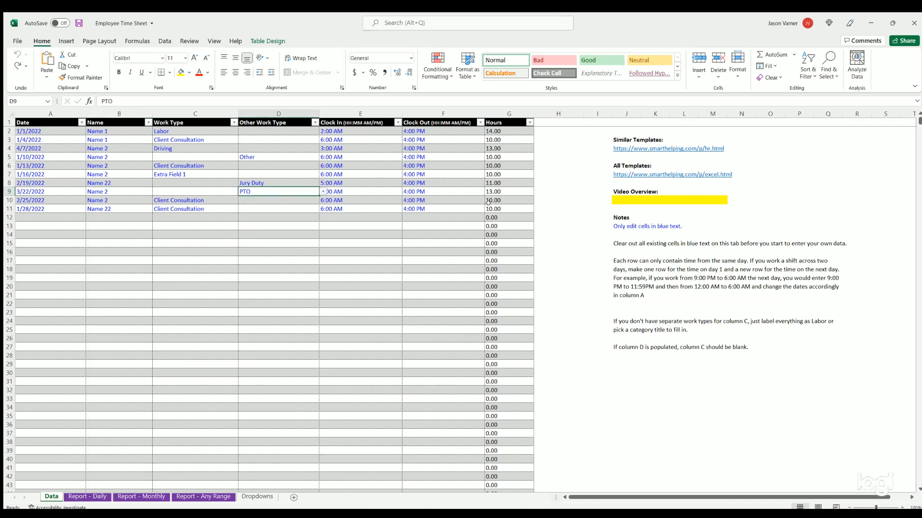
left_click(339, 189)
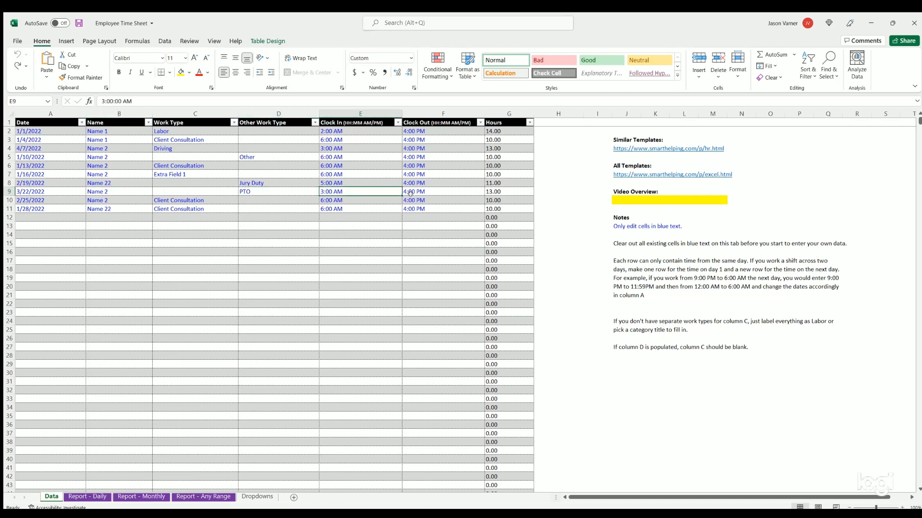
left_click(418, 190)
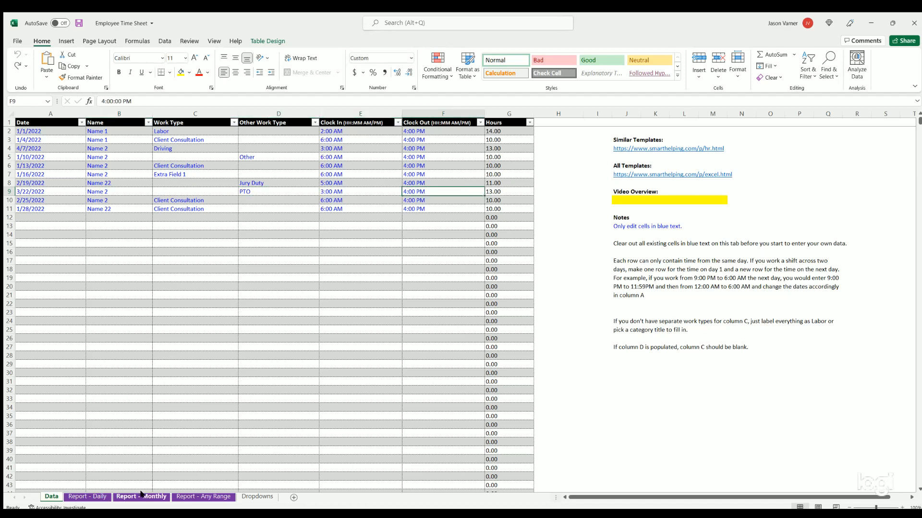
left_click(142, 496)
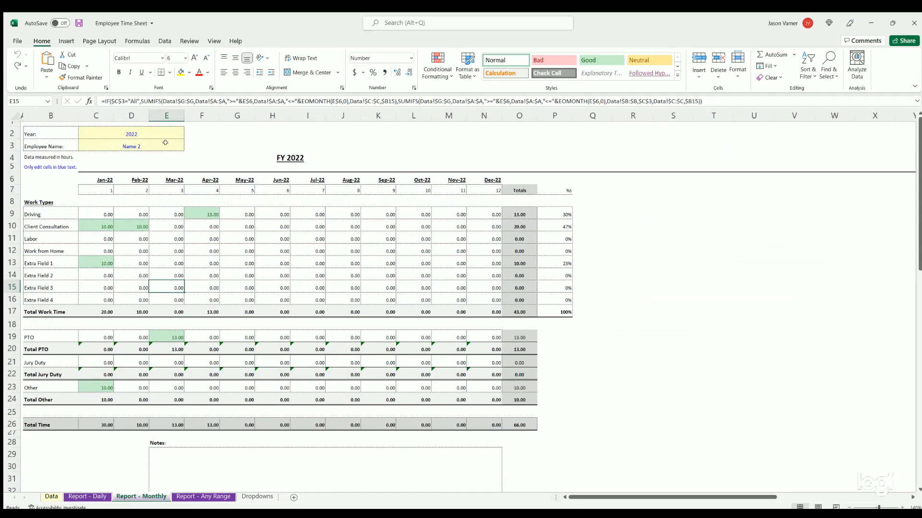
left_click(164, 331)
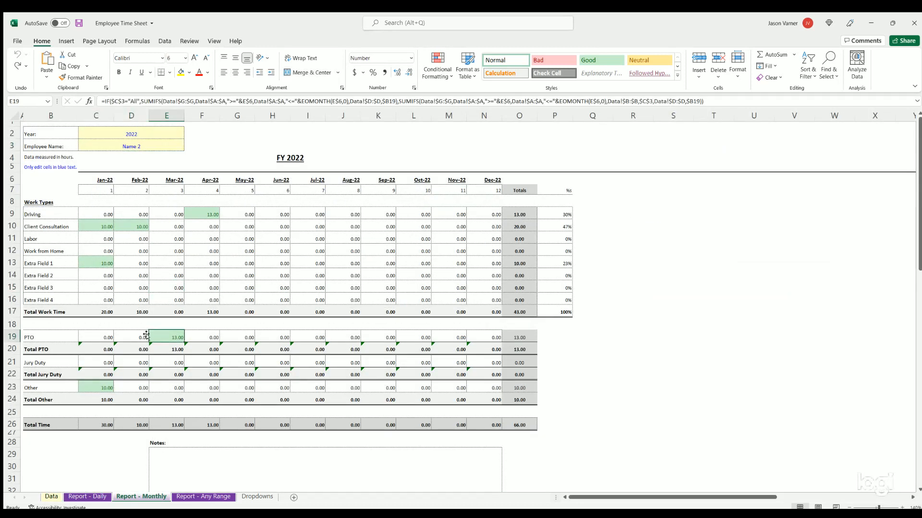
- Set the monthly report's employee name to Name 1 and check January's Client Consultation and Labor hours
left_click(161, 143)
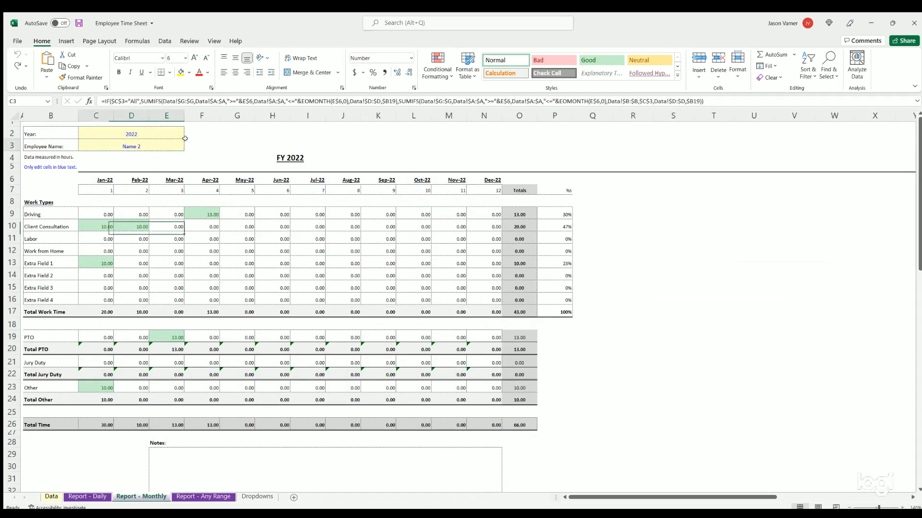
left_click(165, 162)
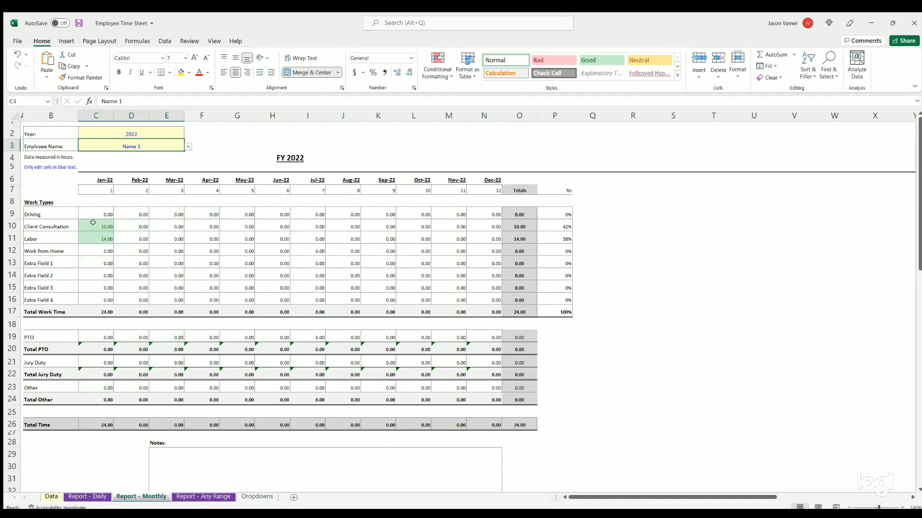
left_click(94, 225)
left_click(93, 238)
- Set the monthly report's employee name to ALL and inspect the work type percentages column
left_click(179, 143)
left_click(188, 147)
left_click(146, 158)
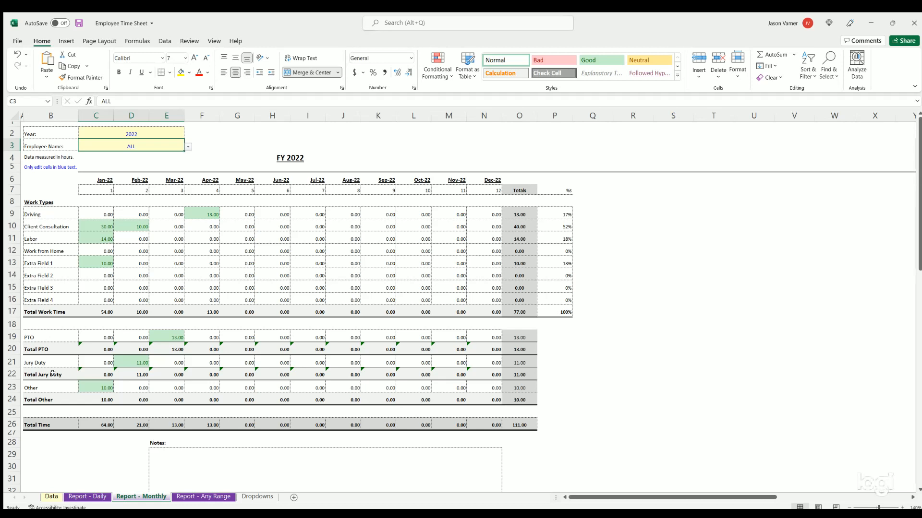
left_click_drag(554, 216, 554, 300)
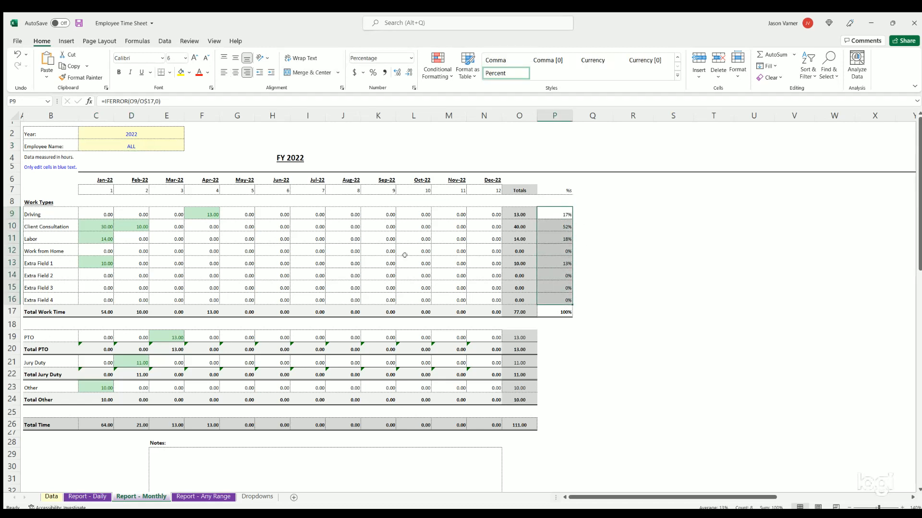
left_click(553, 273)
left_click(553, 236)
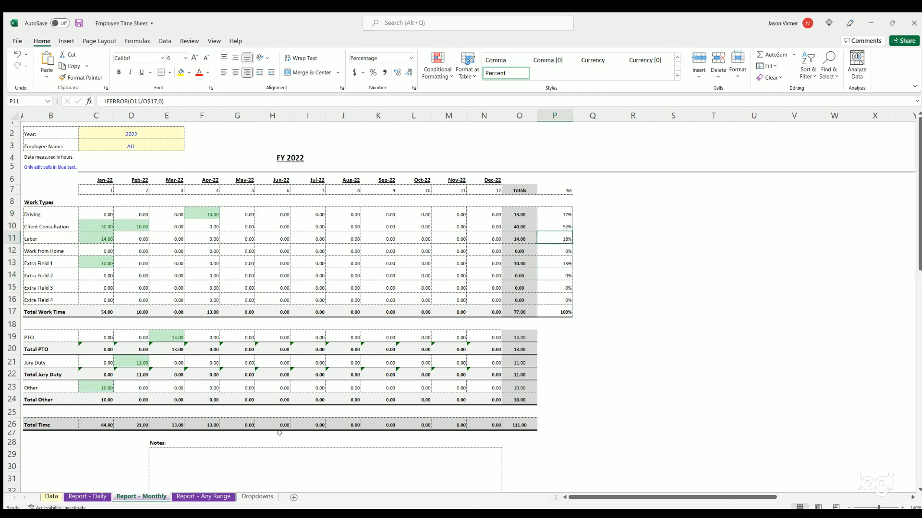
- Review the Clock In and Clock Out columns on the Data sheet, from row 2 down to the empty rows
left_click(51, 497)
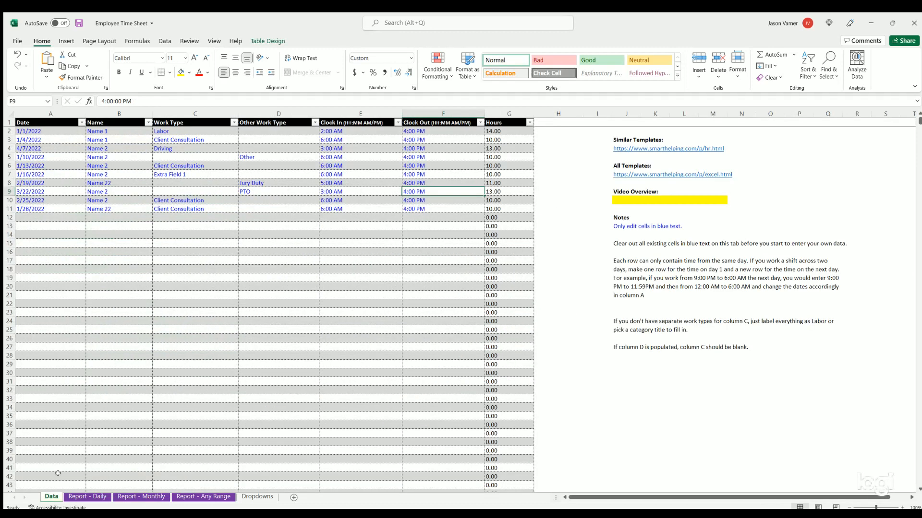
left_click(269, 137)
left_click(364, 130)
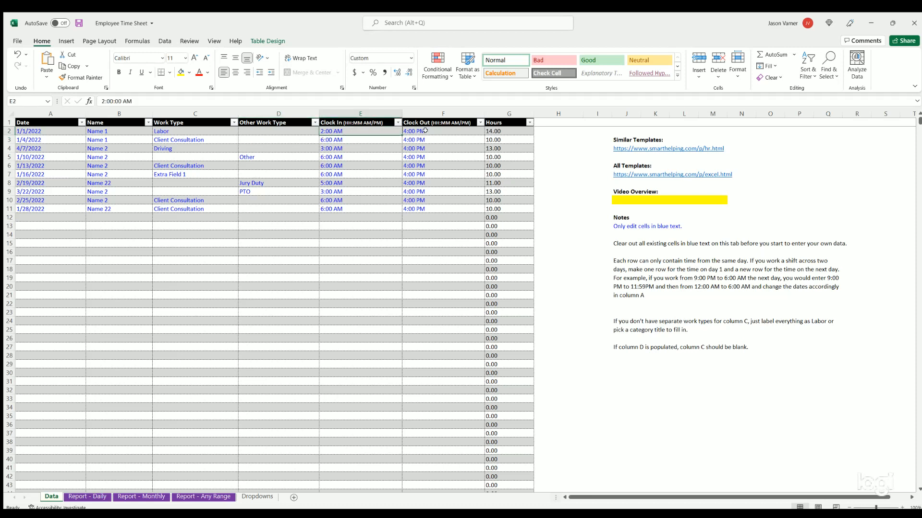
key("Right")
left_click(347, 132)
left_click(336, 216)
left_click(342, 301)
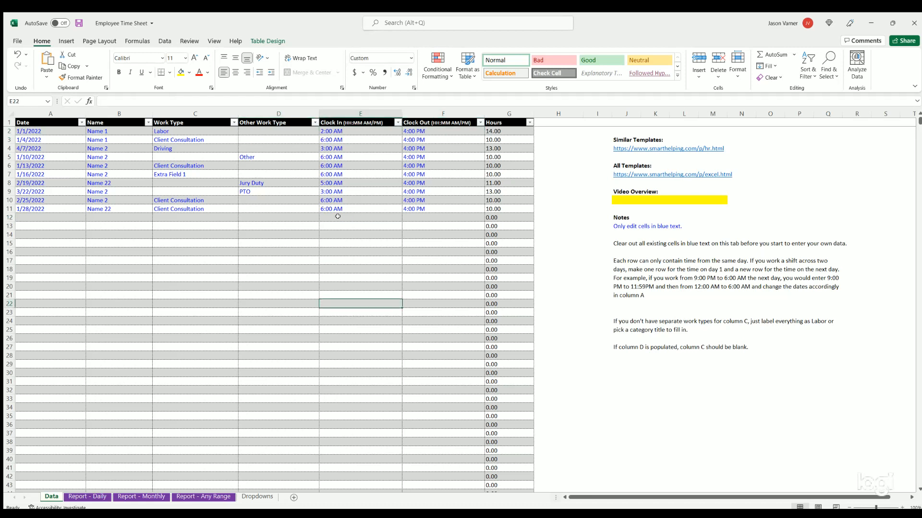
- Enter a clock-in time of 6:00 in the first empty row, row 12, of the Data sheet
left_click(338, 217)
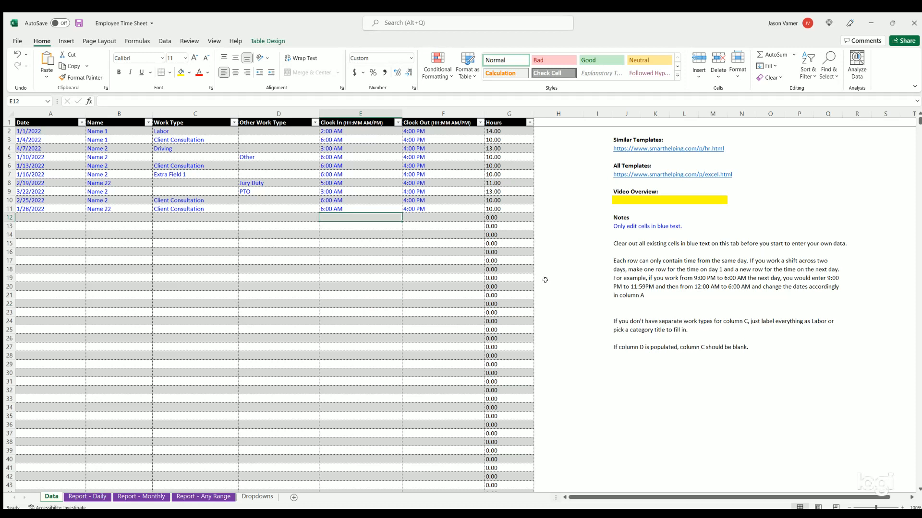
type("6")
type(":00")
key("Return")
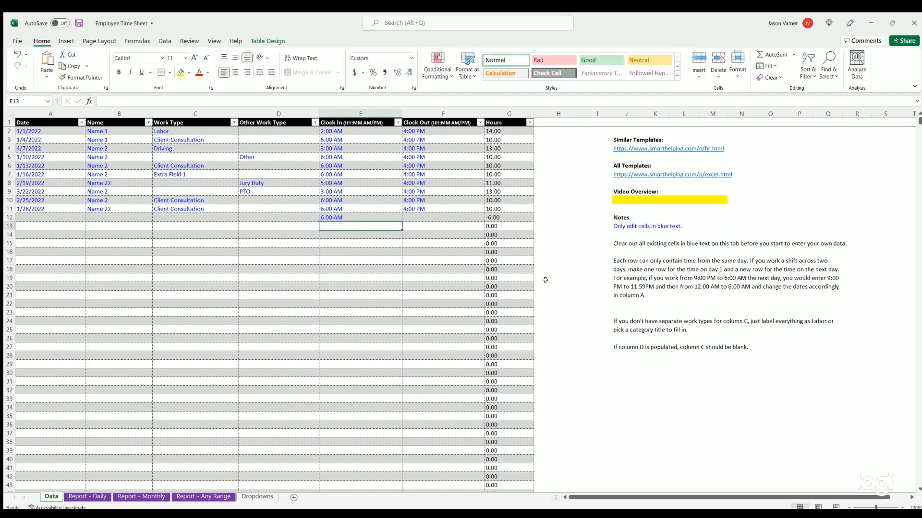
- Set the clock-in time in row 12 to 6:45
key("Up")
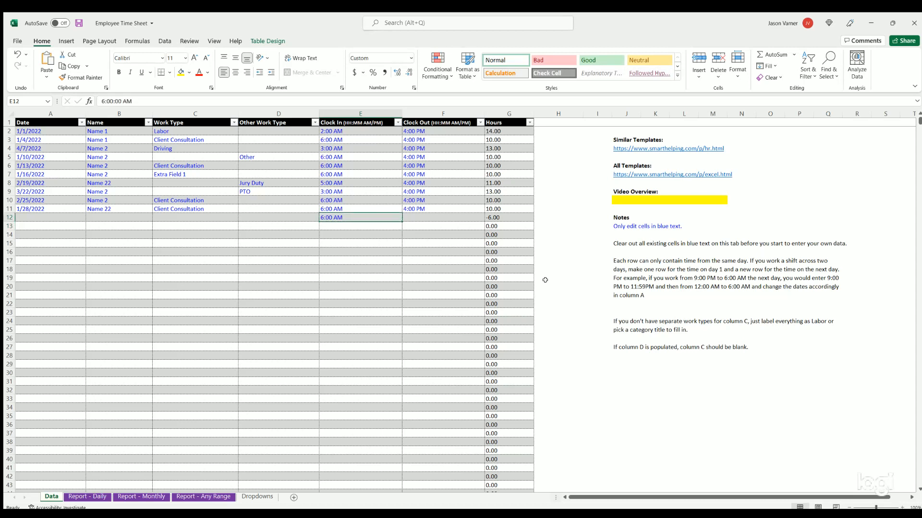
type("6")
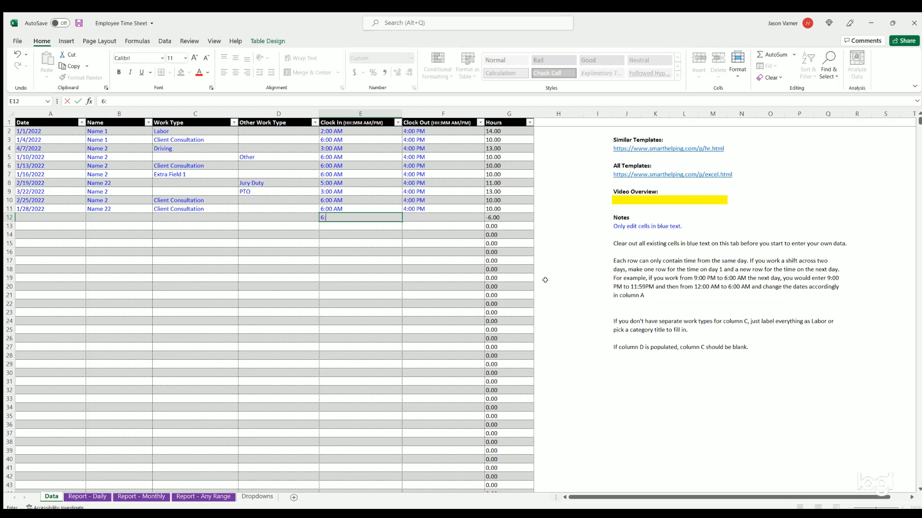
type(":45")
key("Return")
key("Up")
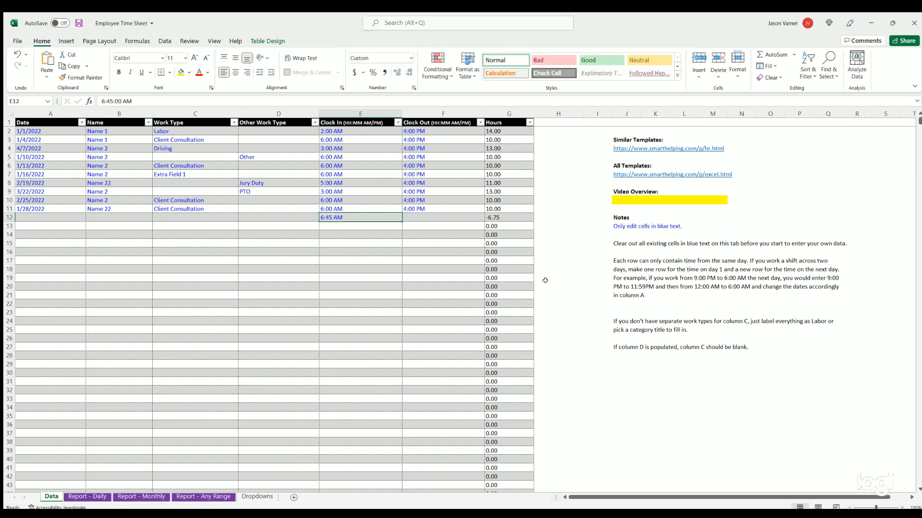
- Enter a clock-out time of 3:00 PM in row 12
key("Tab")
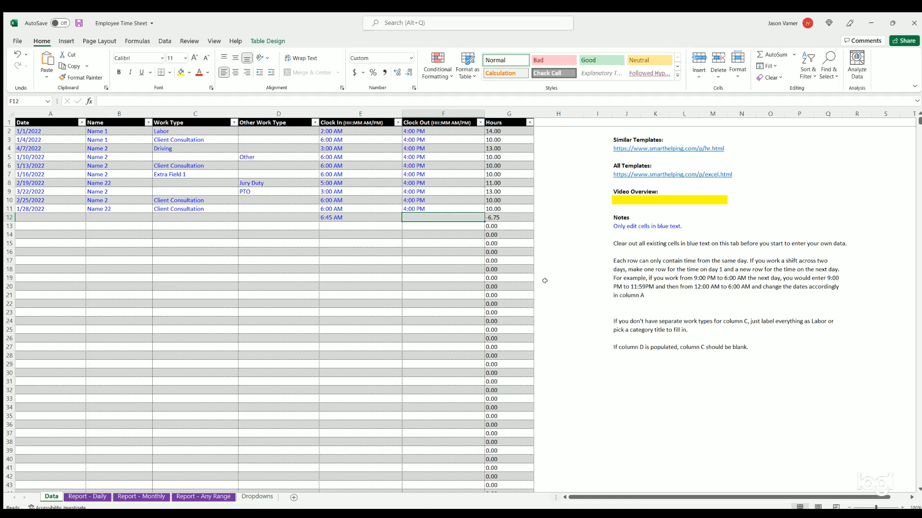
type("3")
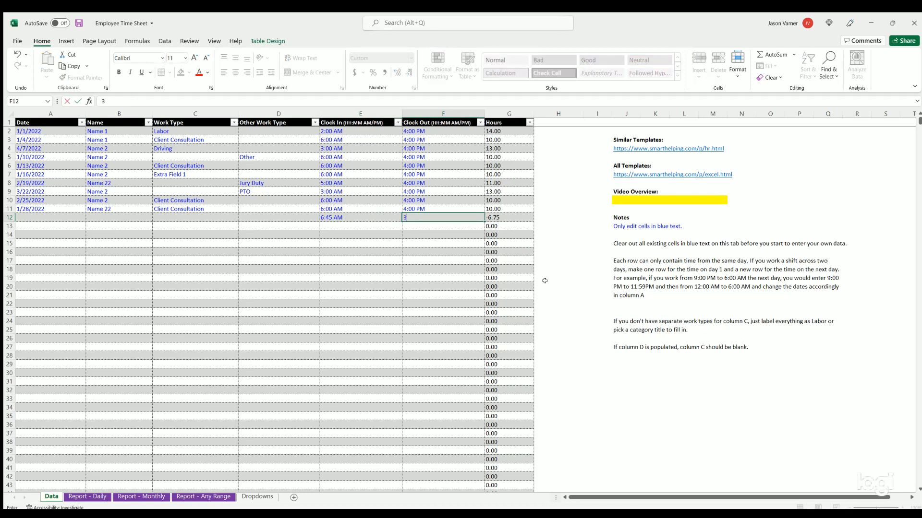
type(":00 PM")
key("Return")
- Change the clock-out time in row 12 to 3:15 PM
key("Up")
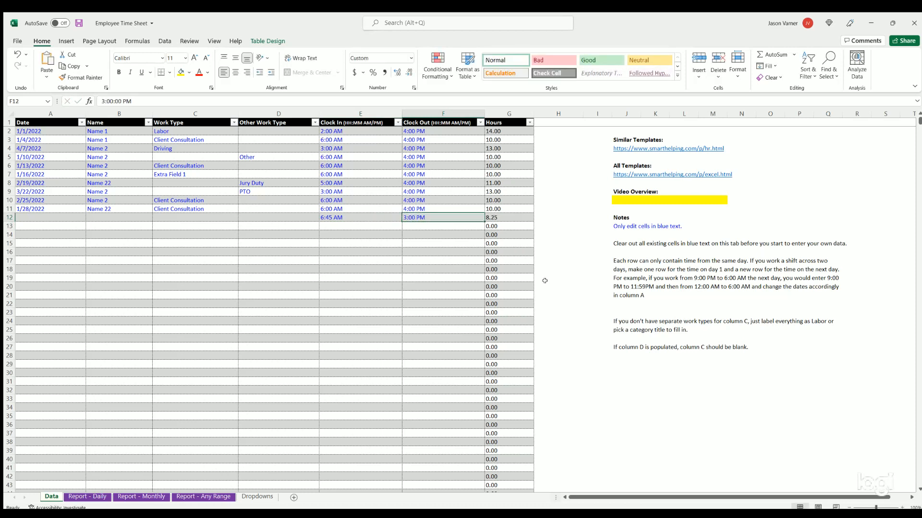
type("3:15")
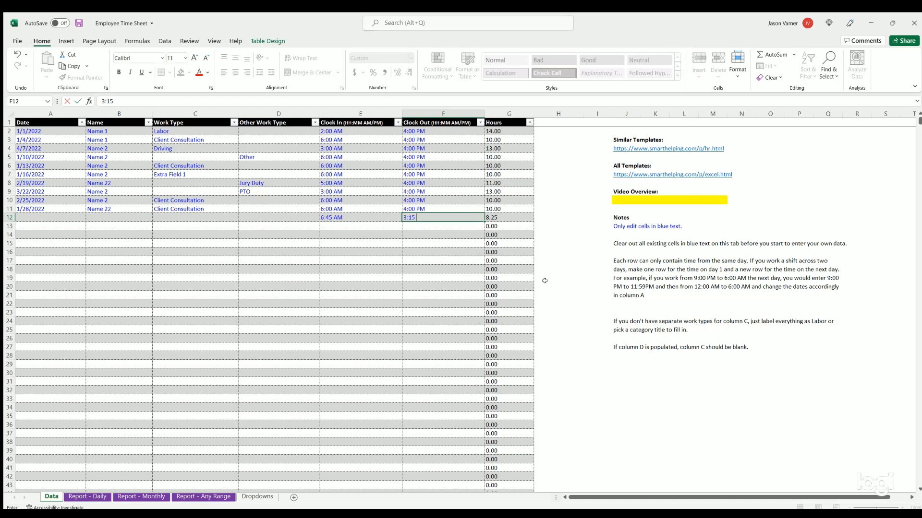
key("Return")
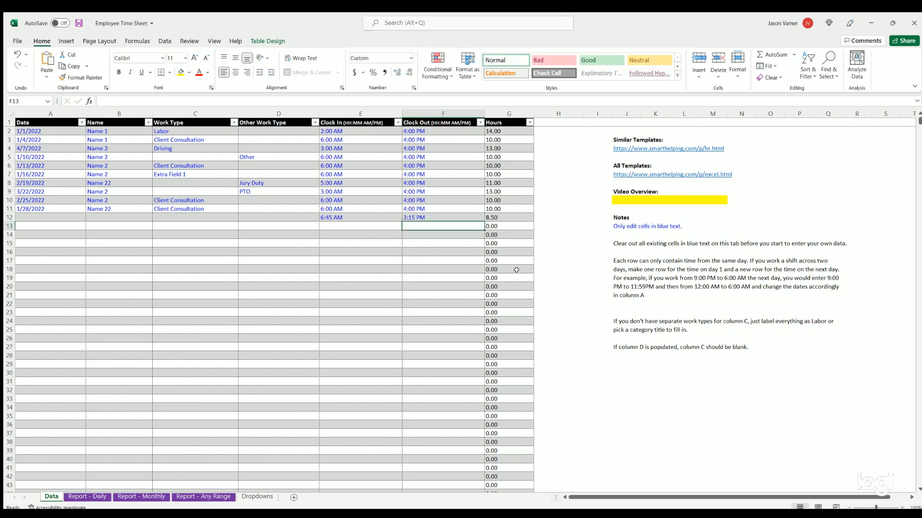
- Examine the Hours formulas in rows 2 to 5 against the Clock In and Clock Out times they use
left_click(506, 130)
key("Down")
key("Down")
key("Down")
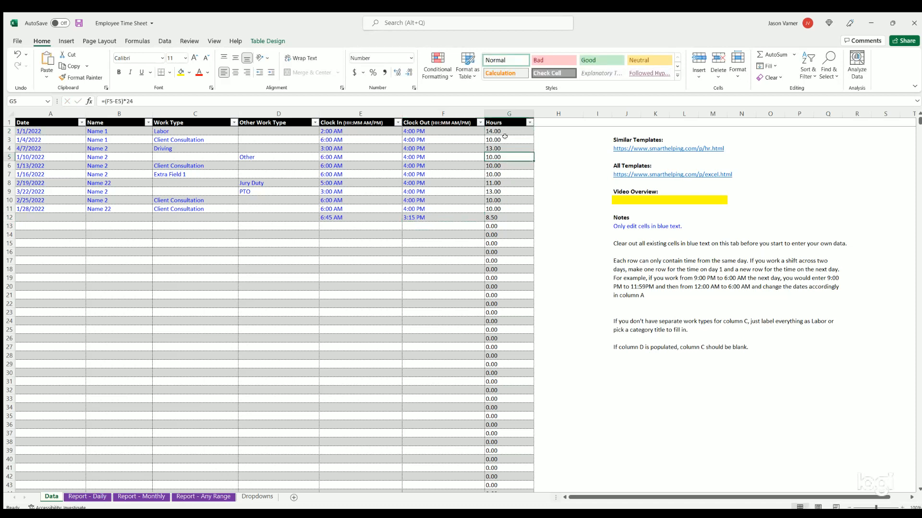
left_click(500, 131)
key("Down")
key("Down")
key("Down")
left_click(502, 129)
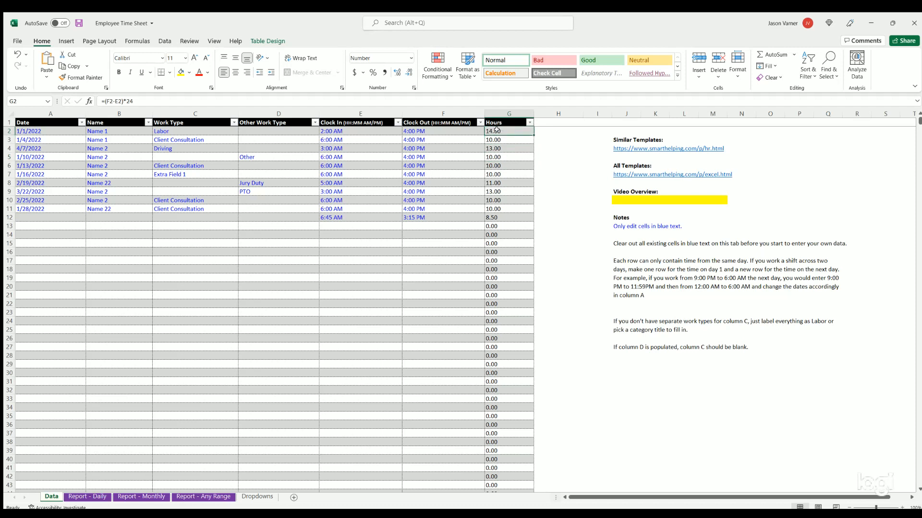
left_click(363, 130)
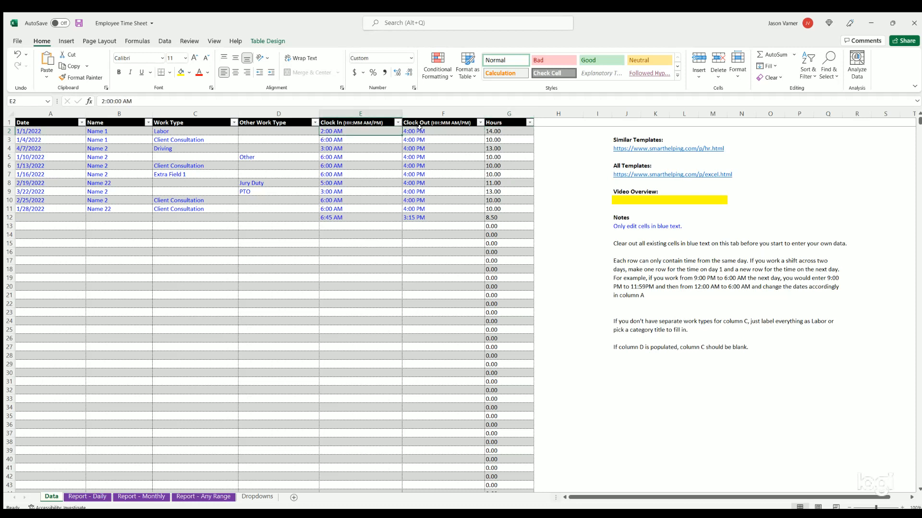
left_click(423, 129)
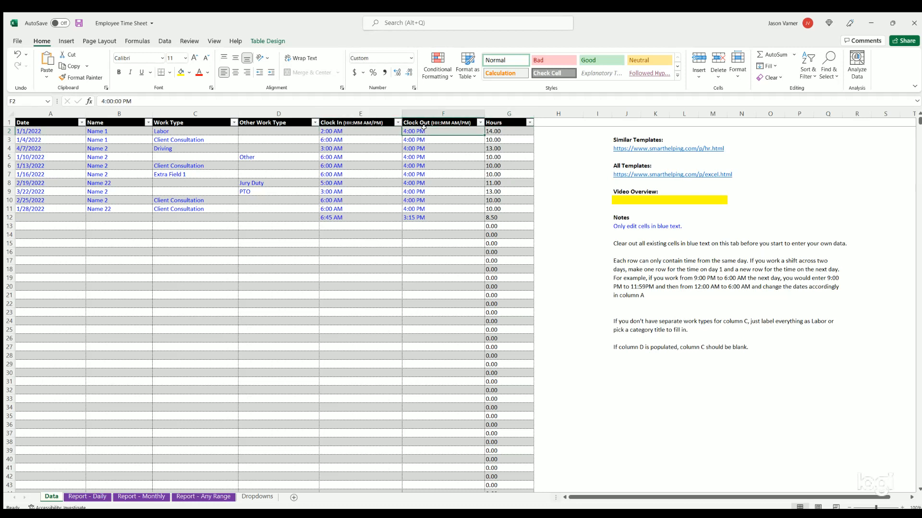
left_click(514, 131)
left_click(509, 149)
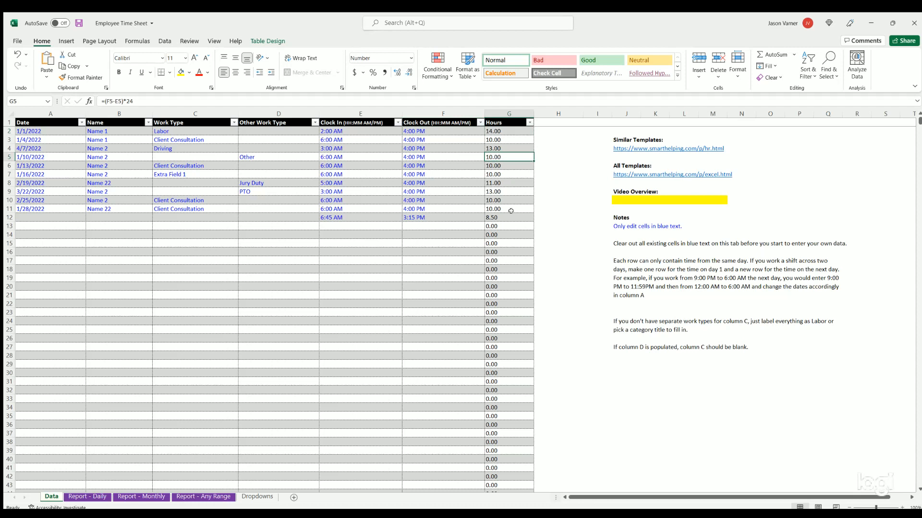
- Examine the time entries on the Data sheet and the employee and month heading of the Report - Daily sheet
left_click(402, 257)
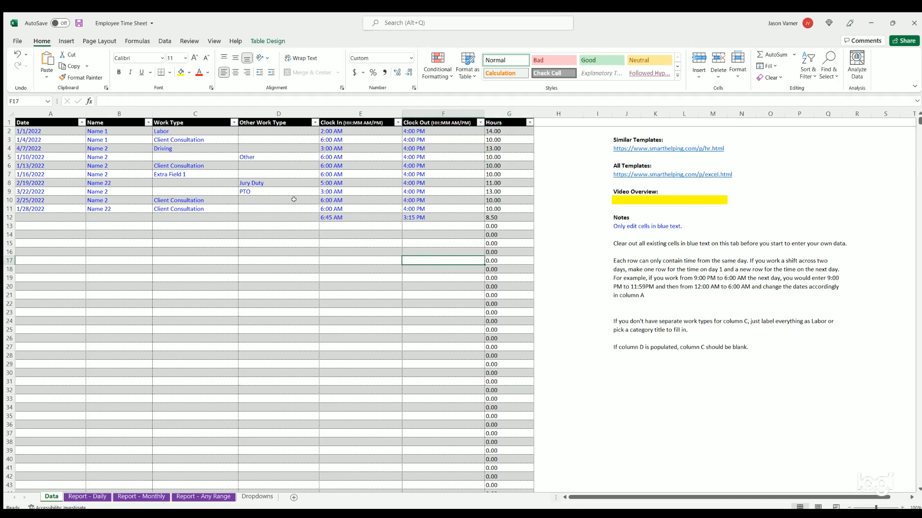
left_click_drag(53, 131, 423, 288)
left_click(93, 496)
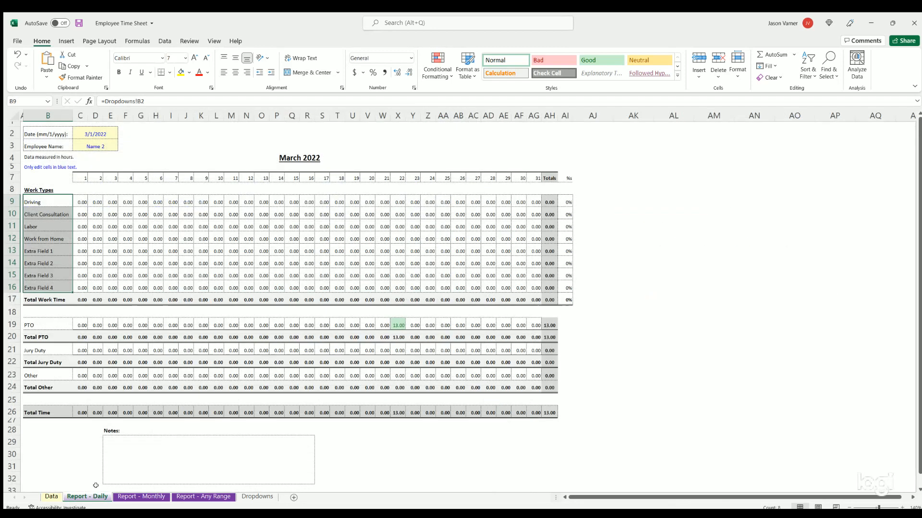
left_click(103, 139)
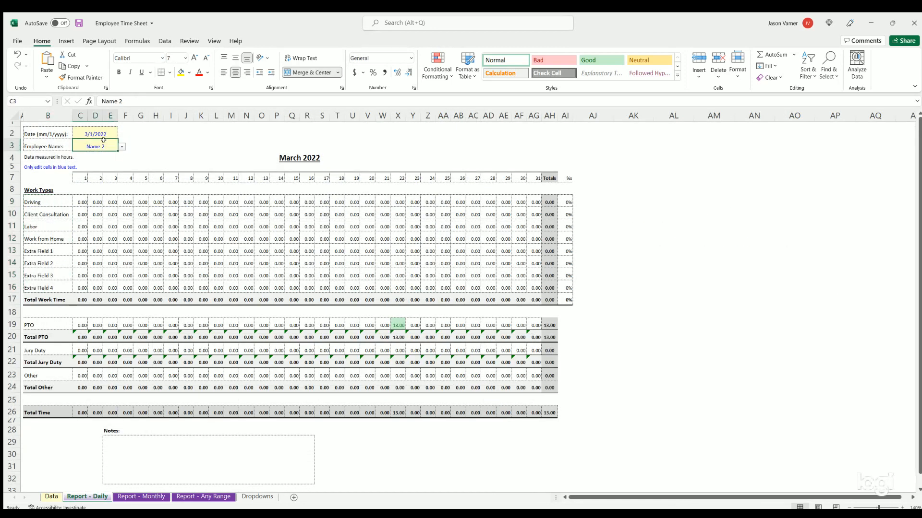
left_click(305, 159)
- Set the daily report's date to 1/1/2022 and check the month heading's formula
left_click(82, 132)
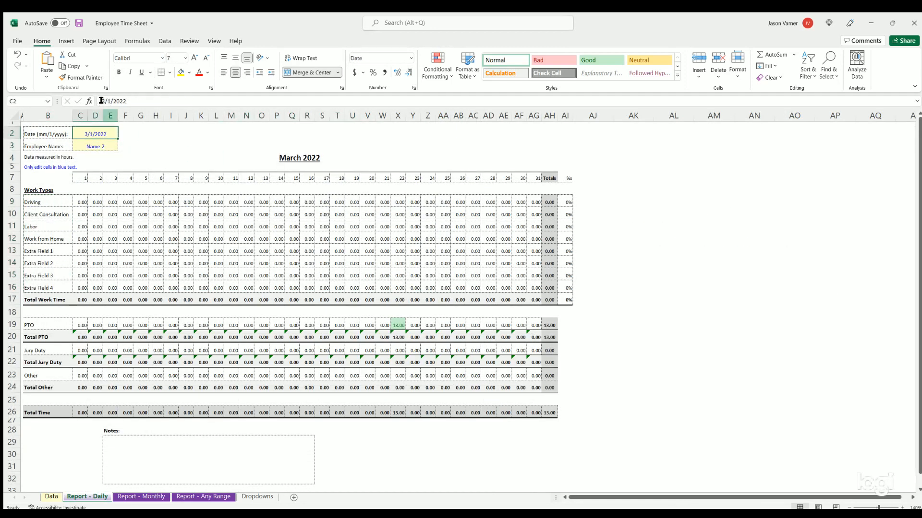
left_click(101, 101)
type("1")
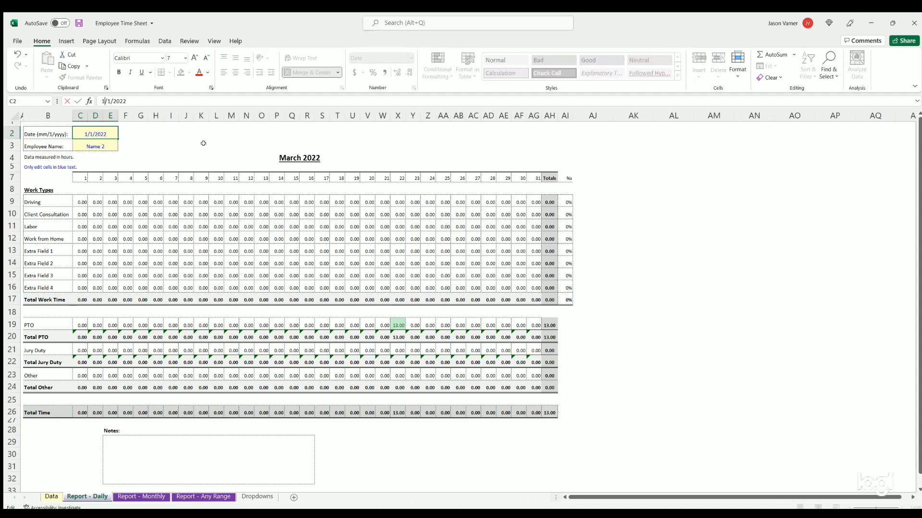
left_click(203, 144)
left_click(292, 155)
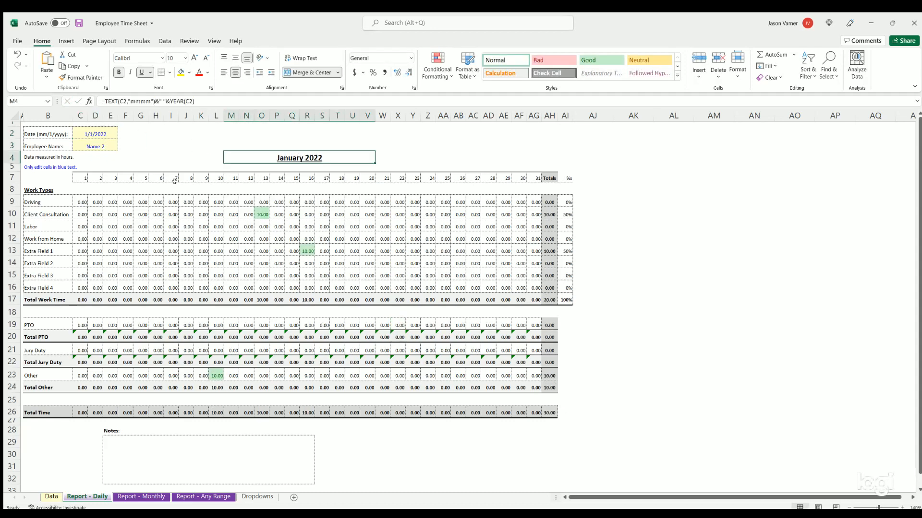
- Set the daily report's date to 2/1/2022
left_click(104, 132)
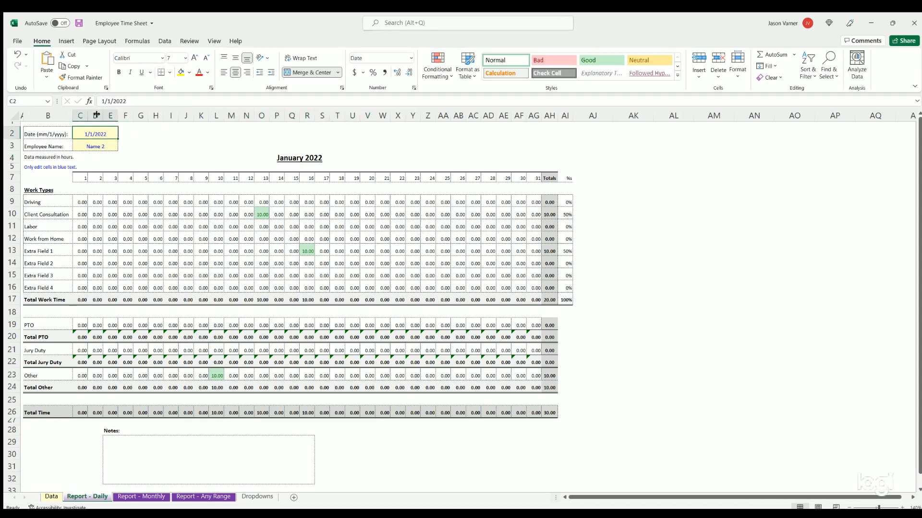
left_click(102, 101)
key("BackSpace")
type("2")
left_click(216, 133)
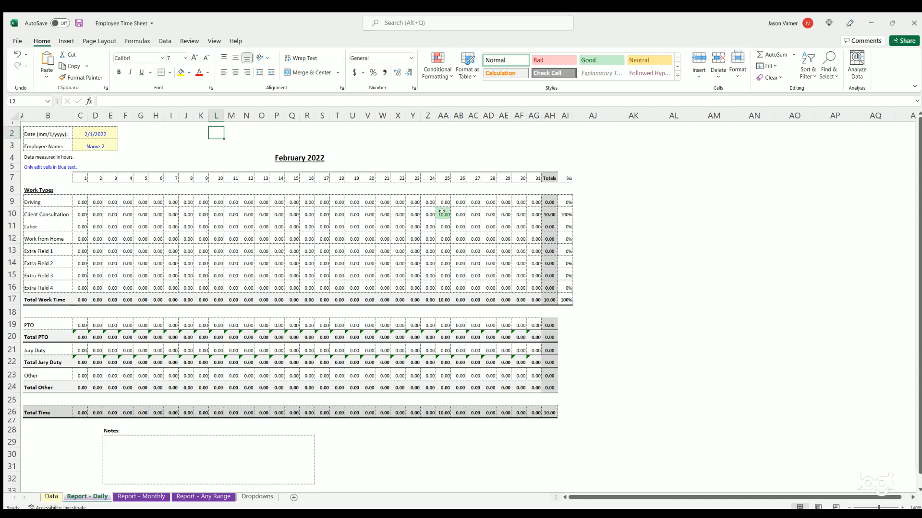
- Examine the day numbers 1 to 31 and the work type hours for days 29 to 31 in the February report
left_click_drag(81, 175, 532, 178)
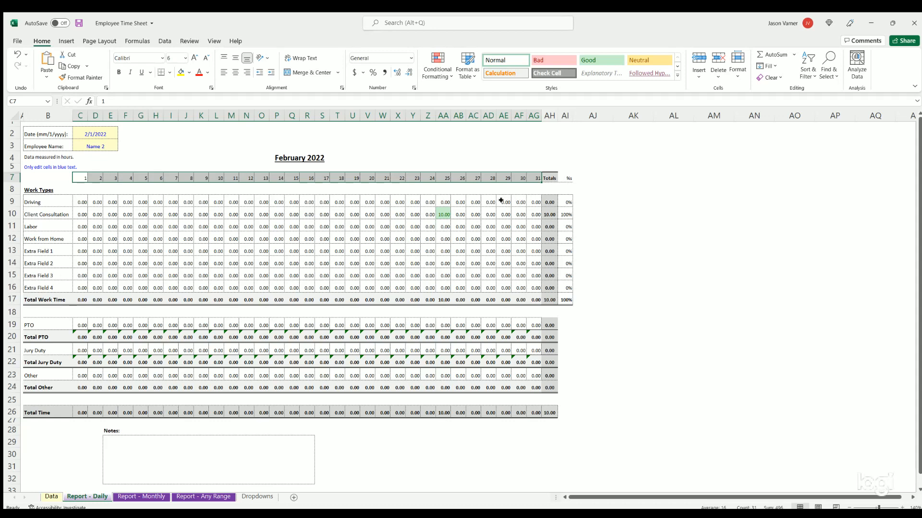
left_click_drag(501, 202, 533, 288)
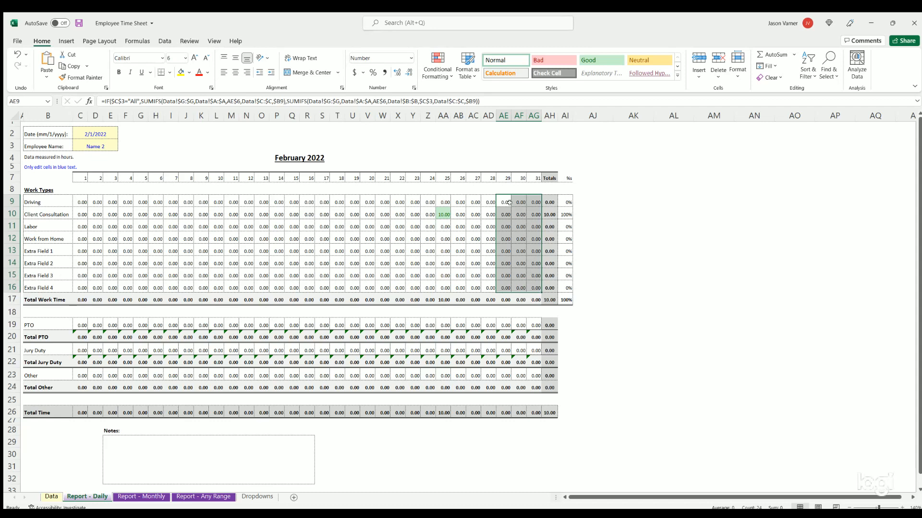
left_click_drag(509, 204, 530, 287)
- Set the daily report's employee to Name 1 and its date to 1/1/2022
left_click(116, 147)
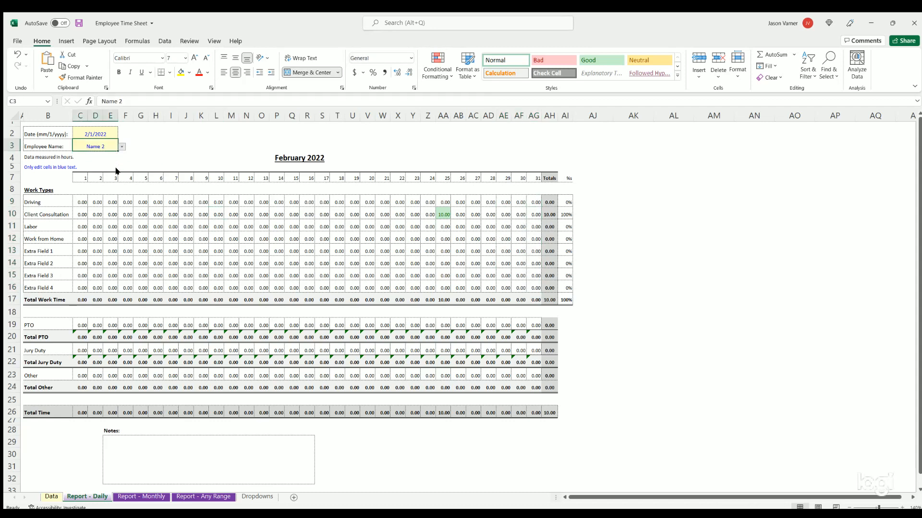
left_click(94, 161)
left_click(92, 134)
left_click_drag(105, 101, 88, 107)
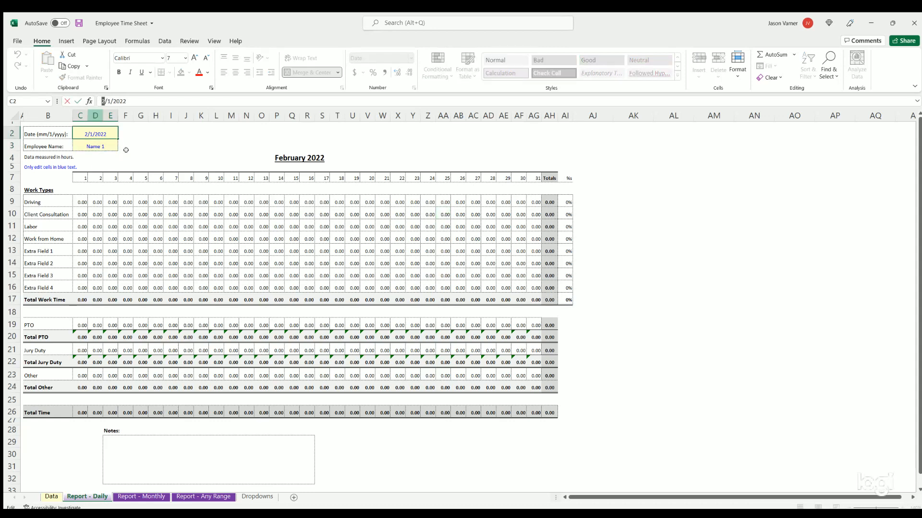
type("1")
left_click(241, 215)
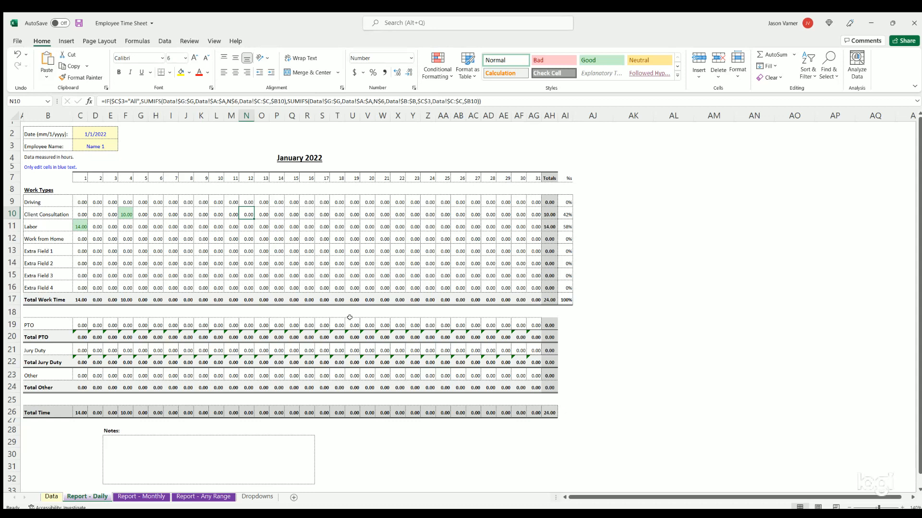
- Preview the print layout of the January daily report, return to the sheet and select its Notes box
left_click(17, 41)
left_click(29, 173)
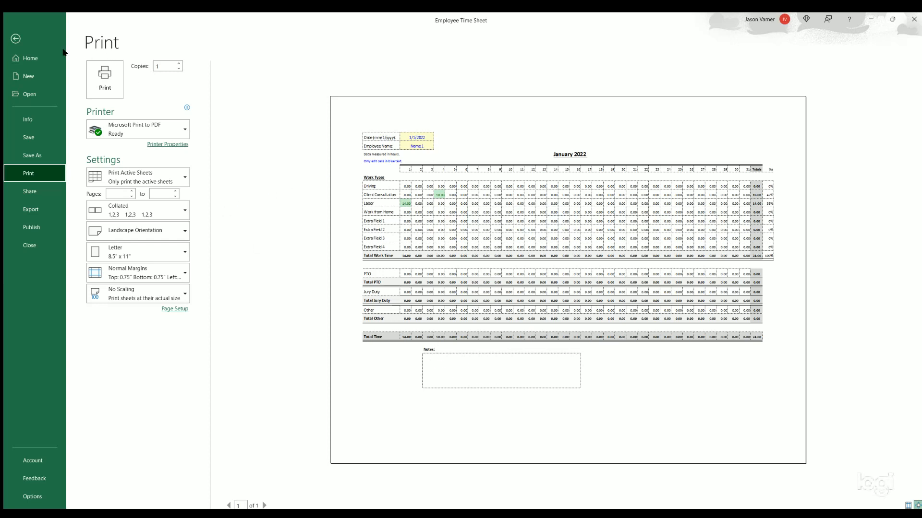
left_click(15, 38)
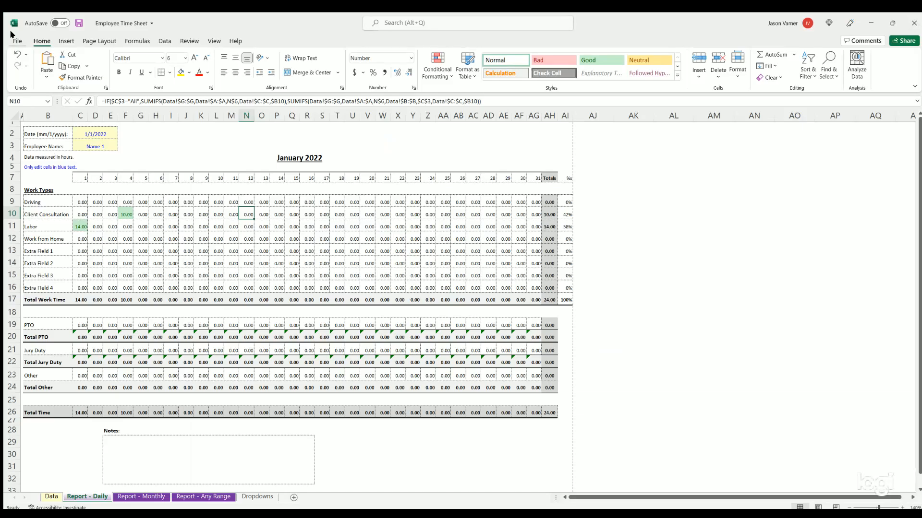
left_click(191, 464)
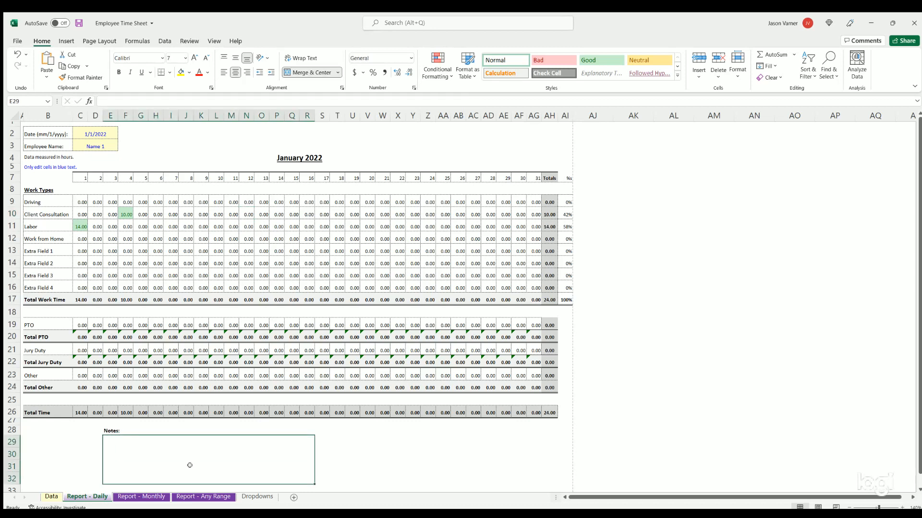
- Set the employee on the Report - Monthly sheet to Name 1 and check the Jan and Feb column headers
left_click(133, 497)
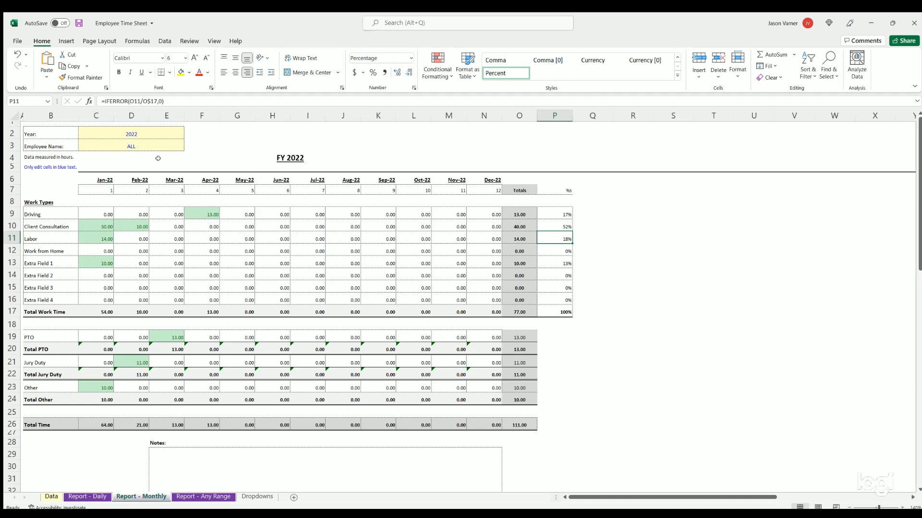
left_click(154, 142)
left_click(188, 146)
left_click(159, 160)
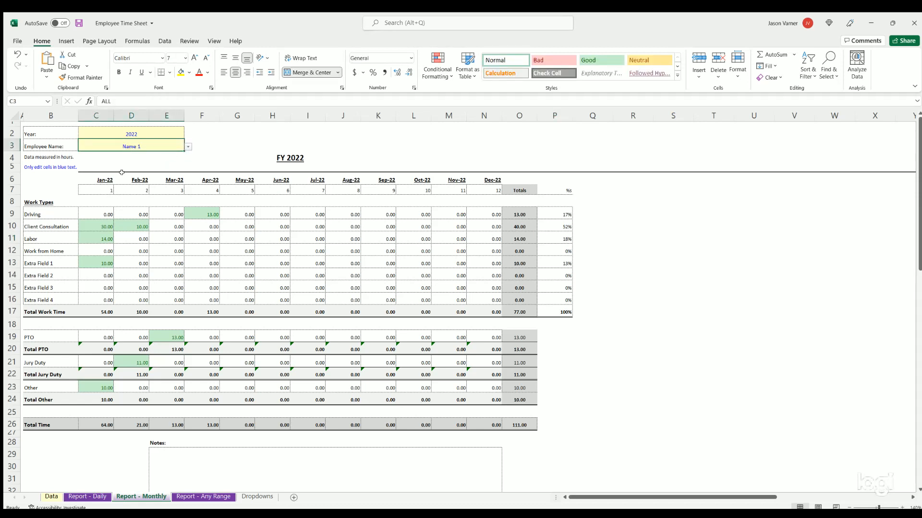
left_click(103, 179)
left_click(129, 177)
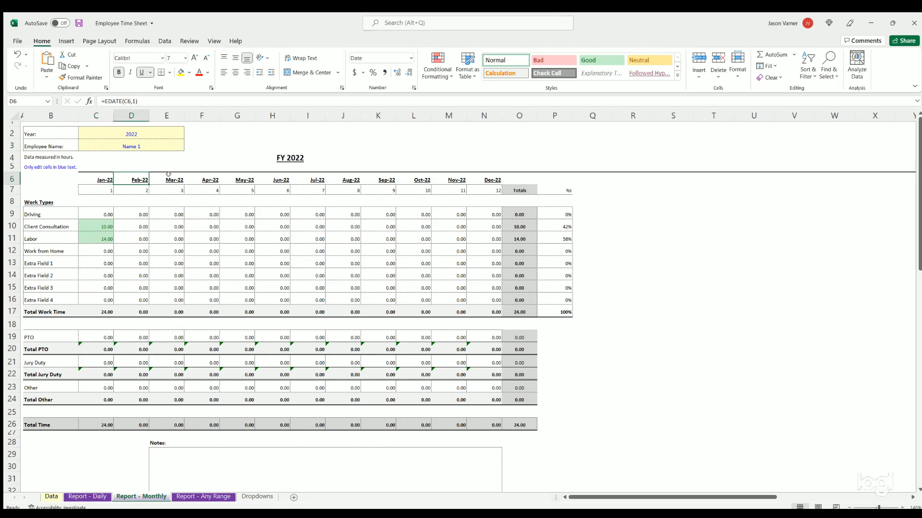
- Set the monthly report's year to 2021 and check the month headers across the columns
left_click(141, 133)
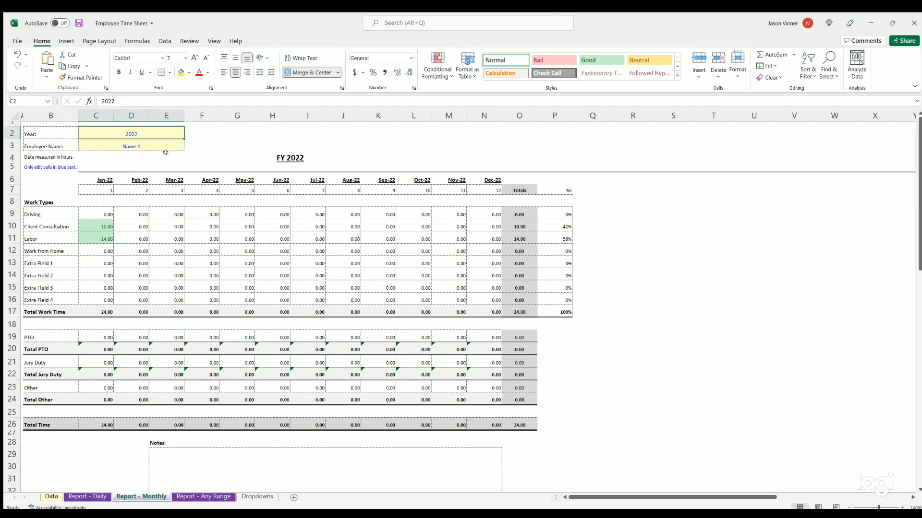
type("2021")
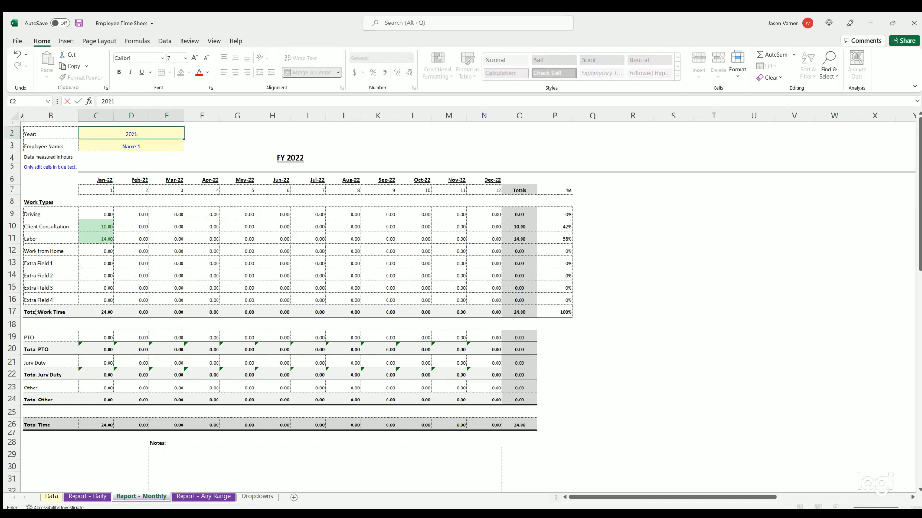
key("Return")
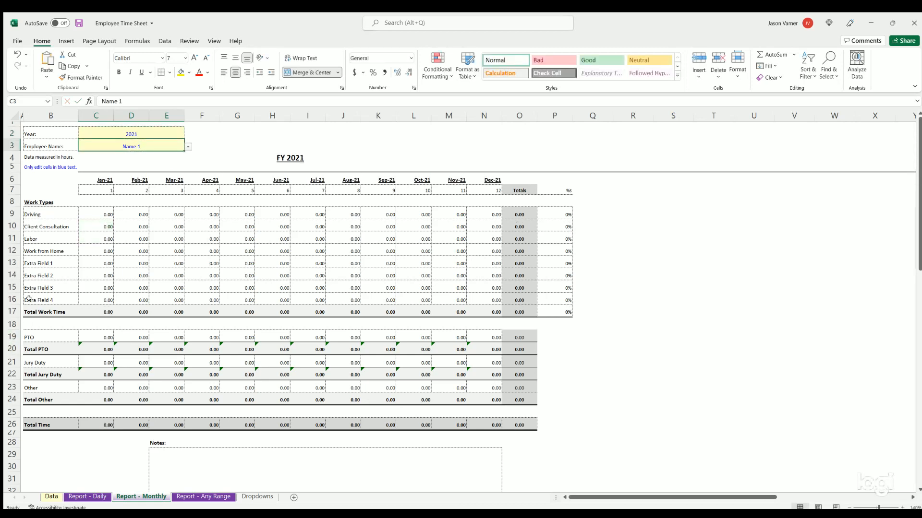
left_click_drag(106, 175, 494, 175)
- Set the monthly report's year back to 2022
left_click(144, 128)
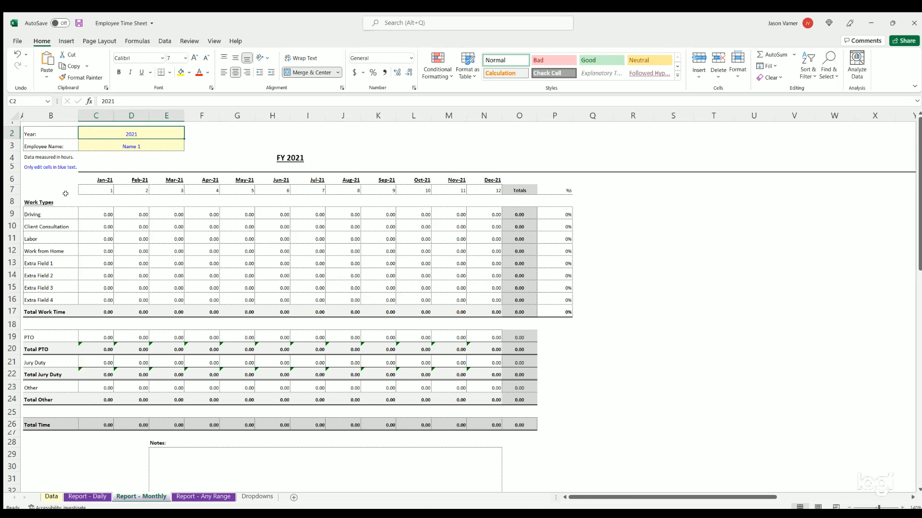
type("2022")
key("Return")
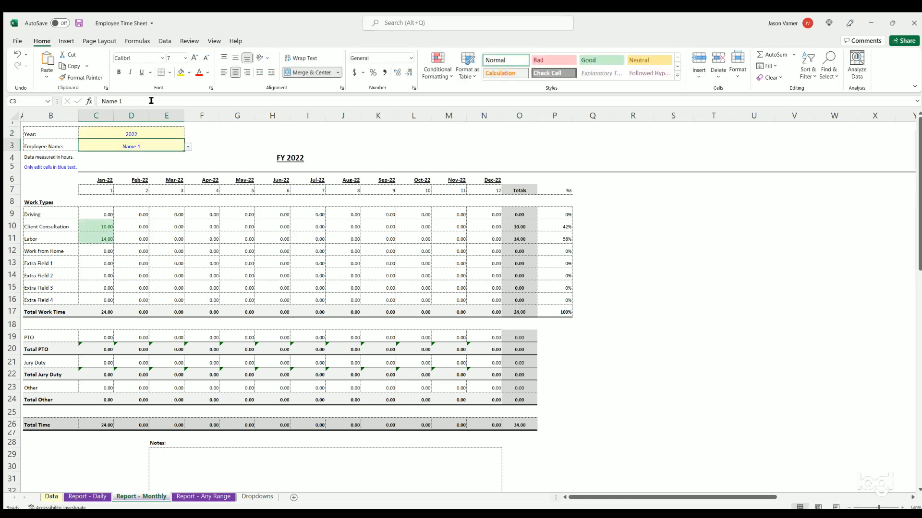
- Switch the monthly report's employee to Name 2 and back to ALL
left_click(188, 147)
left_click(139, 163)
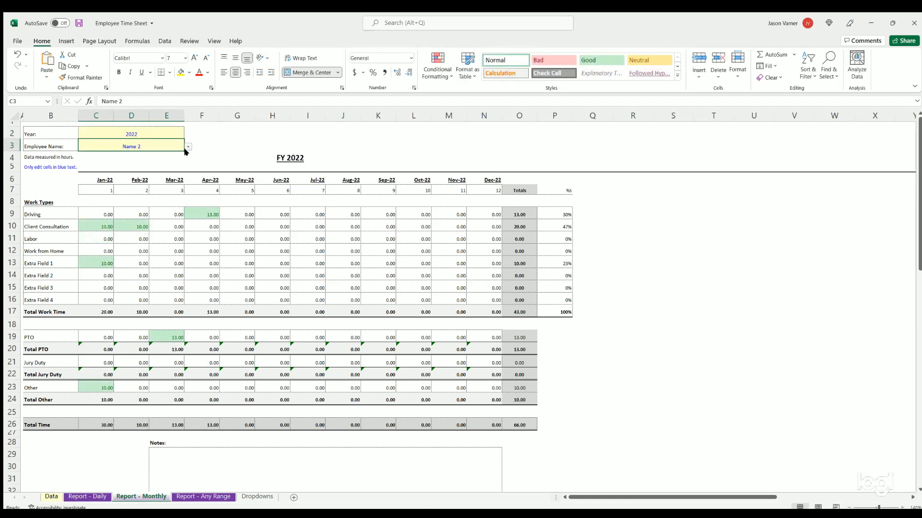
left_click(189, 146)
left_click(156, 158)
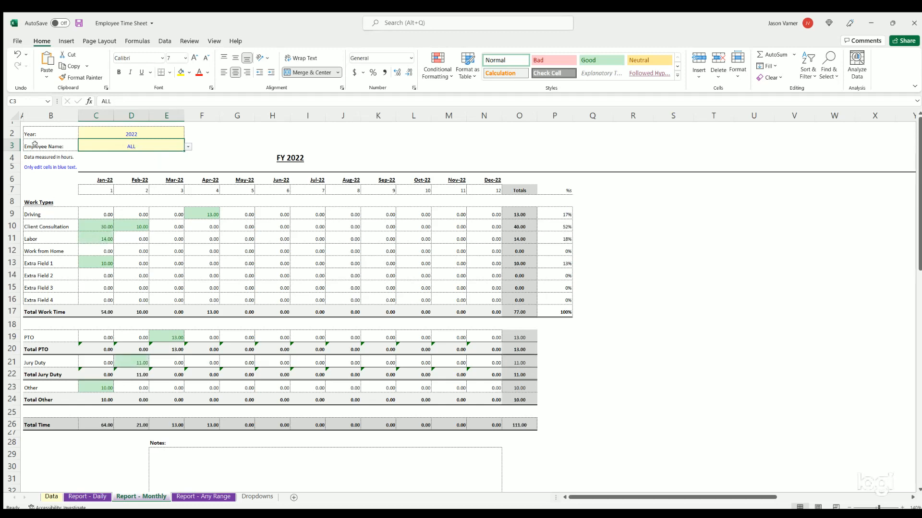
- Examine the Total Hours per Month and Total Hours per Month by Type charts below the monthly table
scroll(116, 271, "down", 3)
scroll(115, 272, "up", 4)
scroll(164, 362, "down", 10)
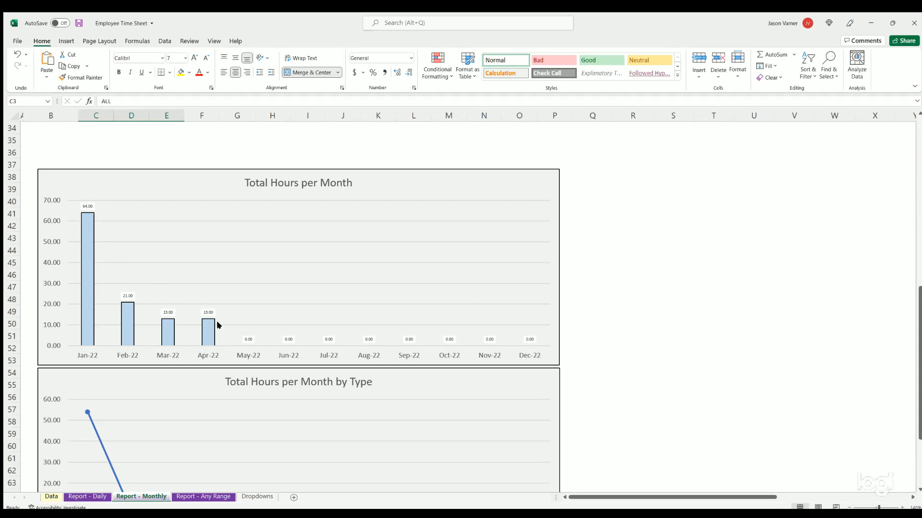
scroll(217, 325, "up", 10)
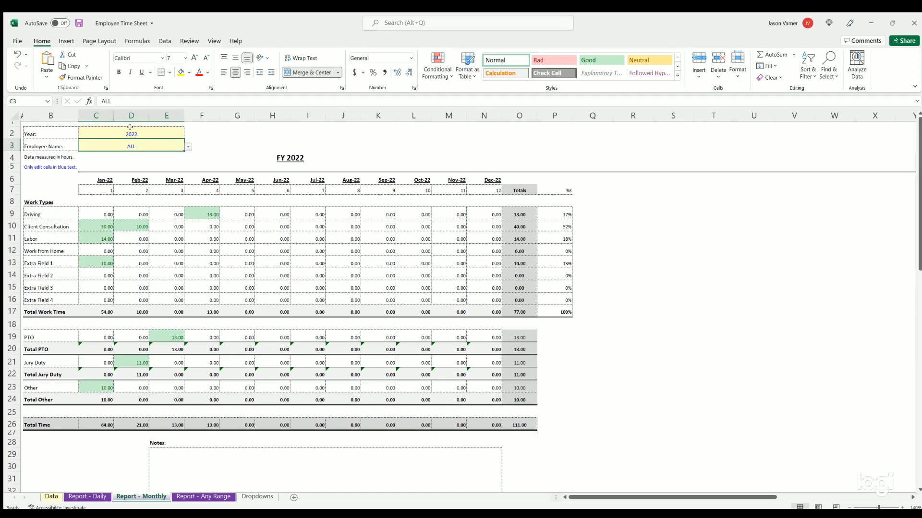
scroll(185, 369, "down", 15)
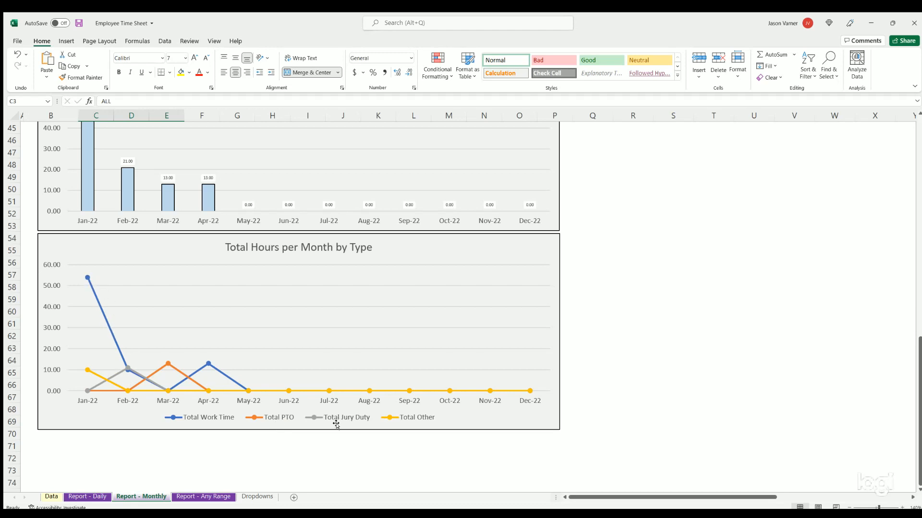
scroll(148, 364, "up", 7)
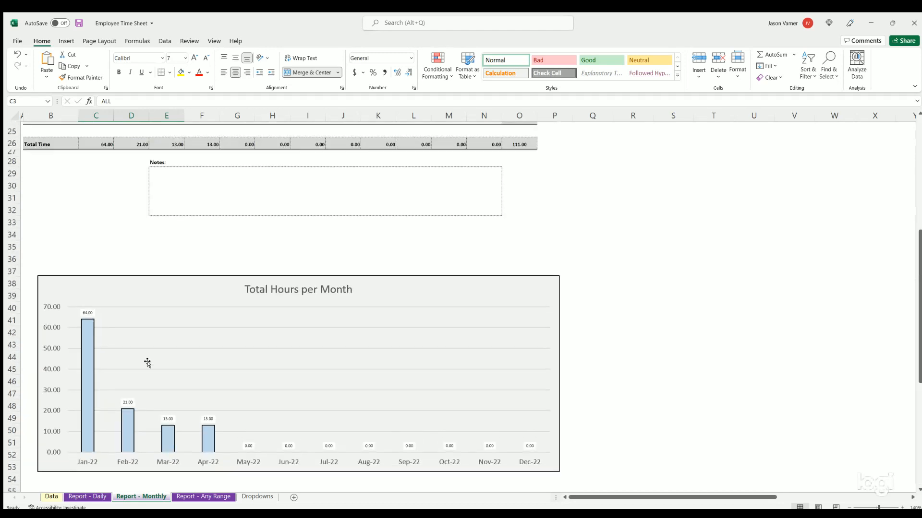
scroll(148, 363, "up", 8)
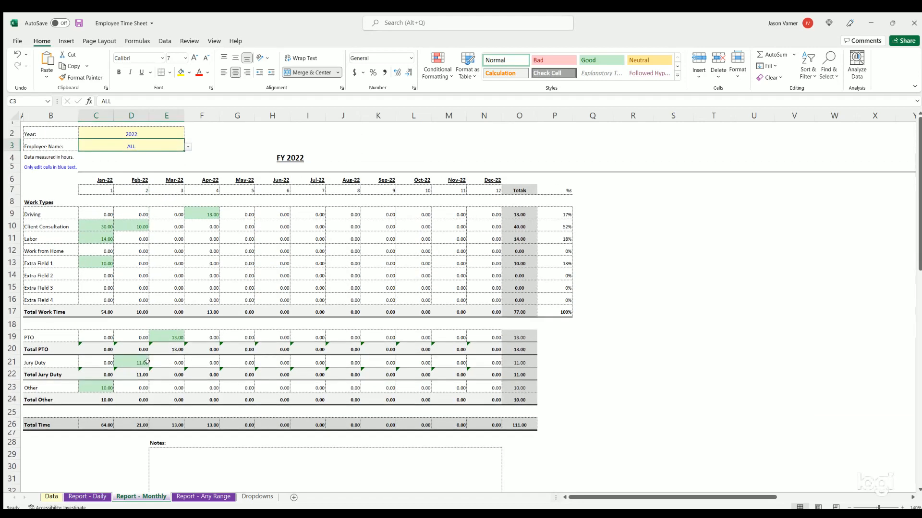
- Preview how the monthly report's table and charts print across pages 1 and 2, and return to the sheet
left_click(15, 42)
left_click(28, 173)
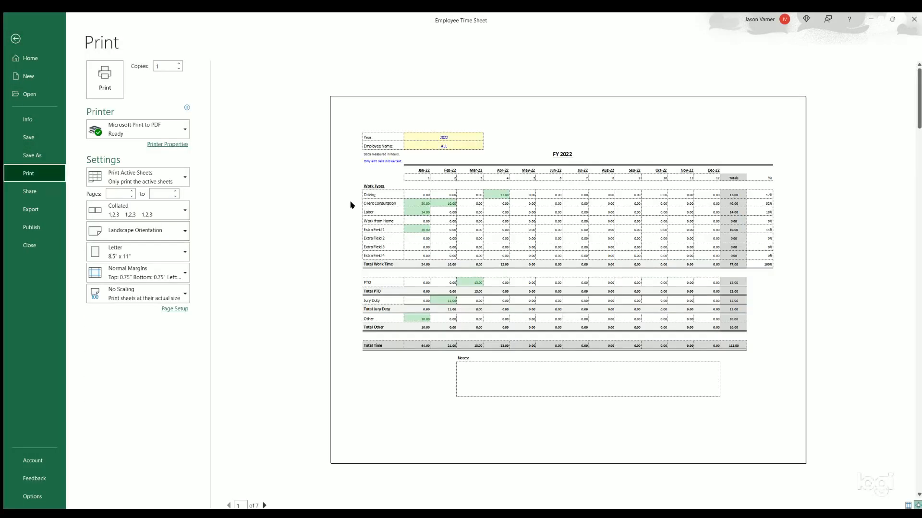
scroll(510, 309, "down", 1)
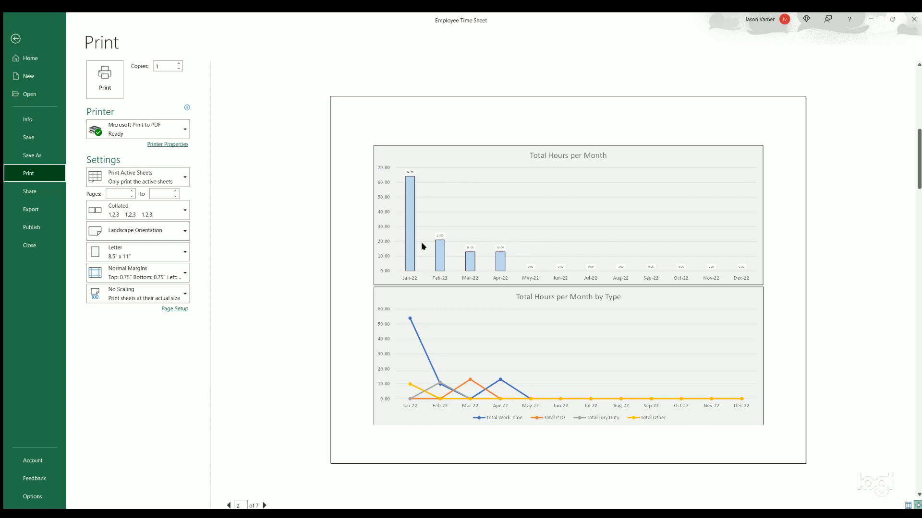
left_click(16, 38)
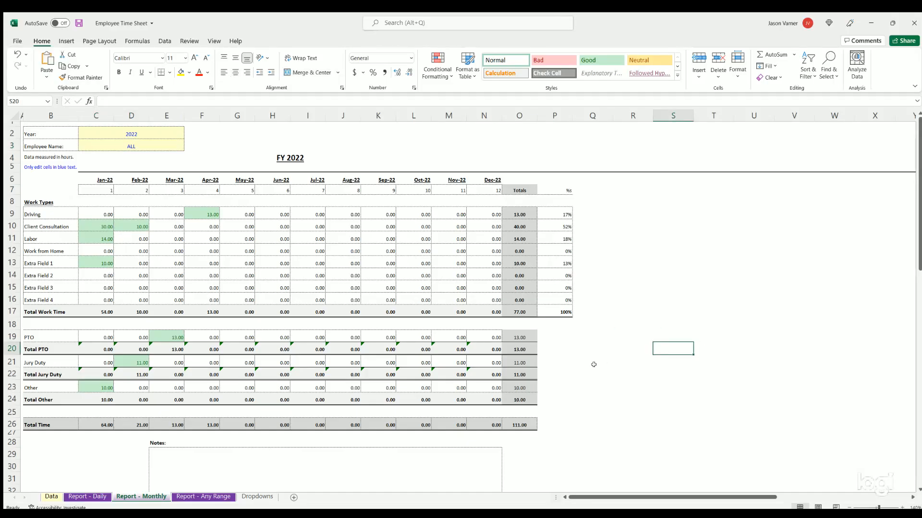
- Open the Report - Any Range sheet
scroll(594, 365, "down", 7)
scroll(592, 364, "up", 7)
left_click(211, 497)
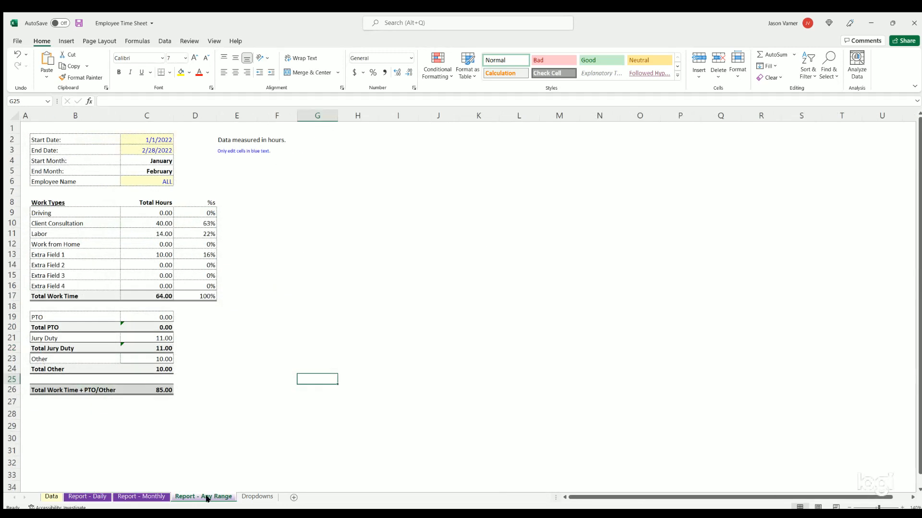
- Filter the any-range report to employee Name 1 and review the Total Hours for each work type
left_click(159, 177)
left_click(177, 182)
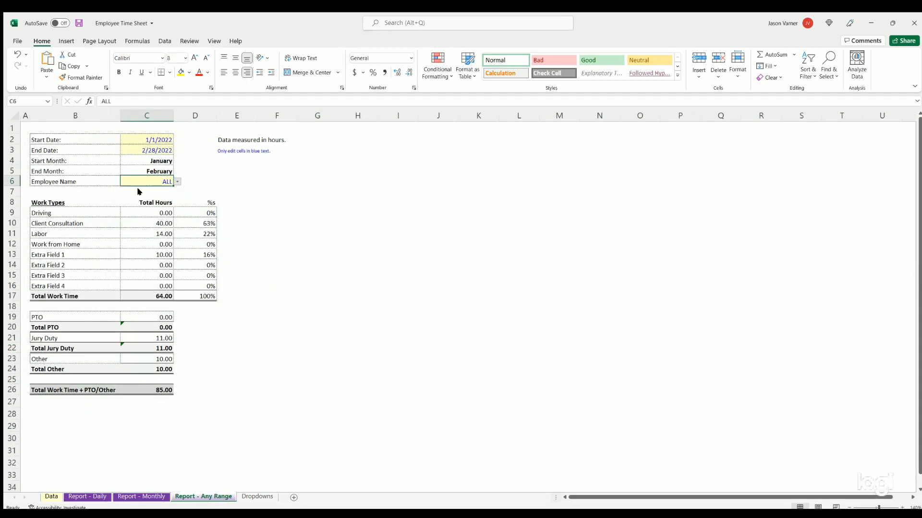
left_click(133, 201)
left_click_drag(153, 211, 148, 287)
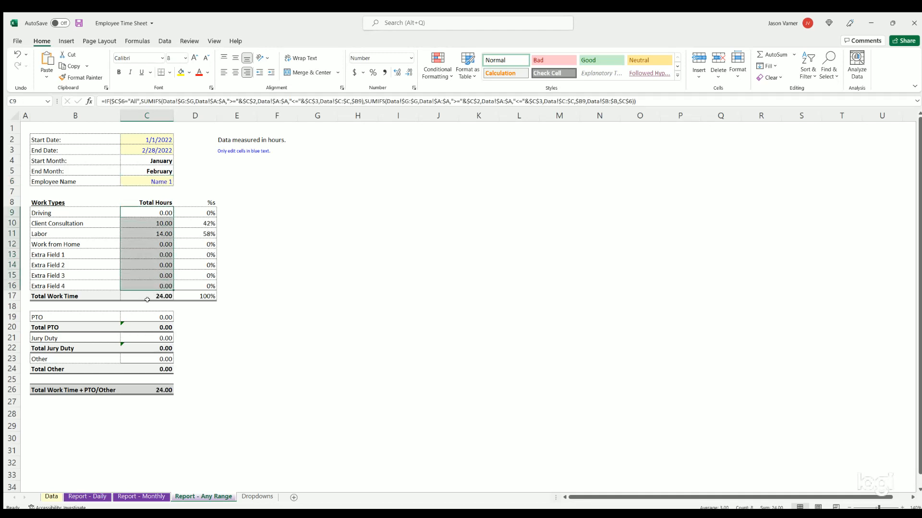
- Examine the Start Date, End Date and Employee Name inputs that drive the any-range report
left_click(157, 147)
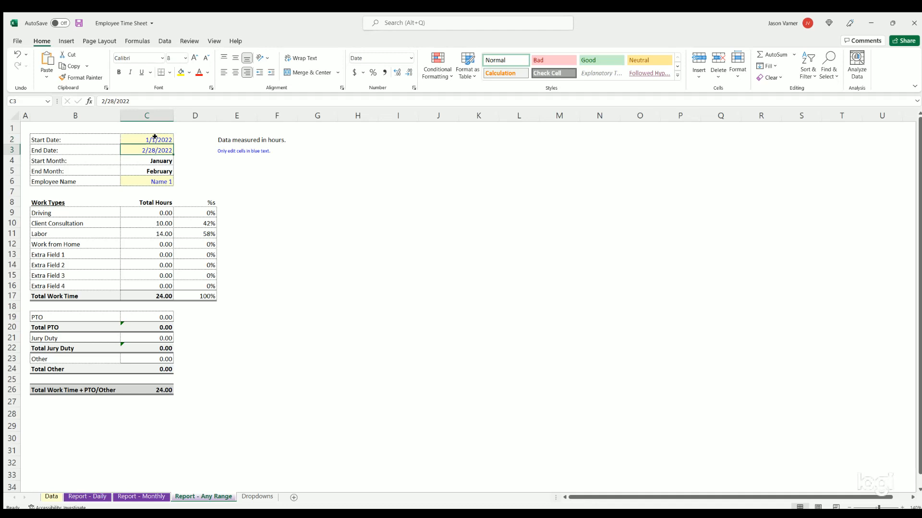
left_click(155, 137)
left_click(155, 150)
left_click_drag(154, 139, 156, 150)
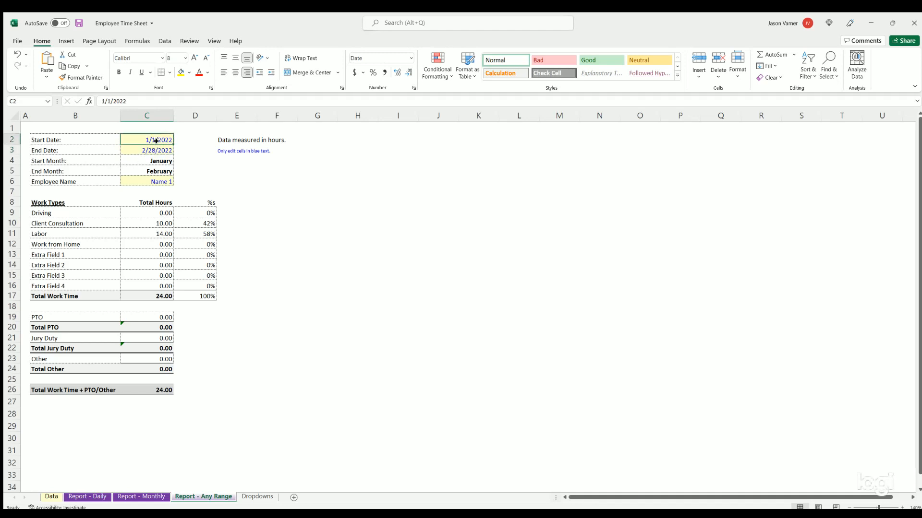
left_click(159, 176)
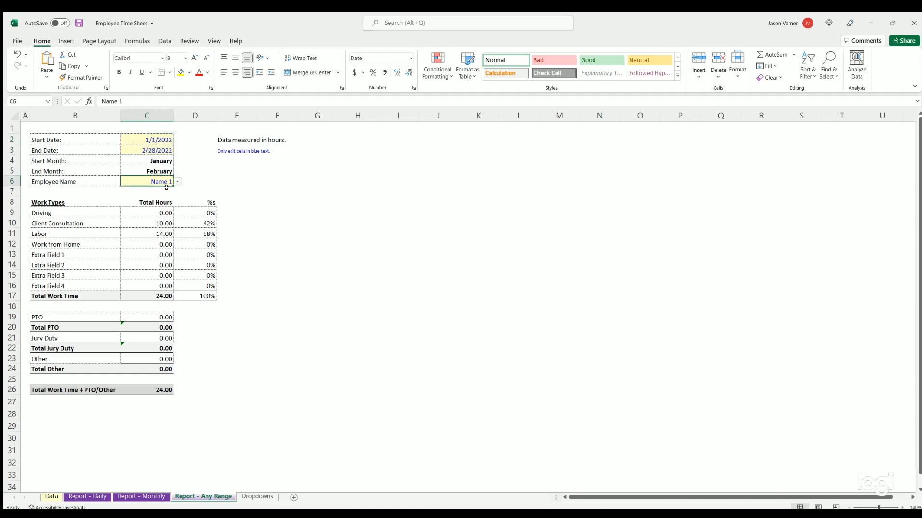
left_click(314, 285)
- Return to the Data sheet and save the workbook
left_click(51, 496)
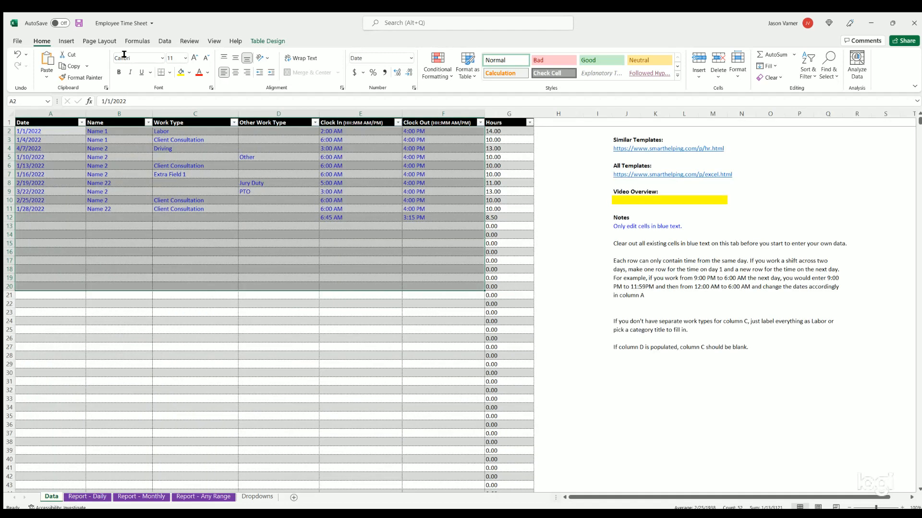
left_click(79, 22)
left_click(197, 251)
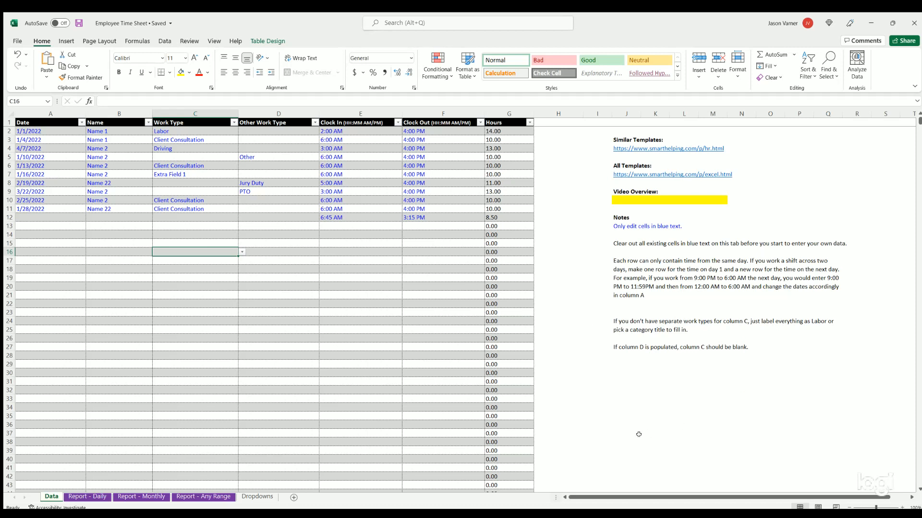
left_click(19, 40)
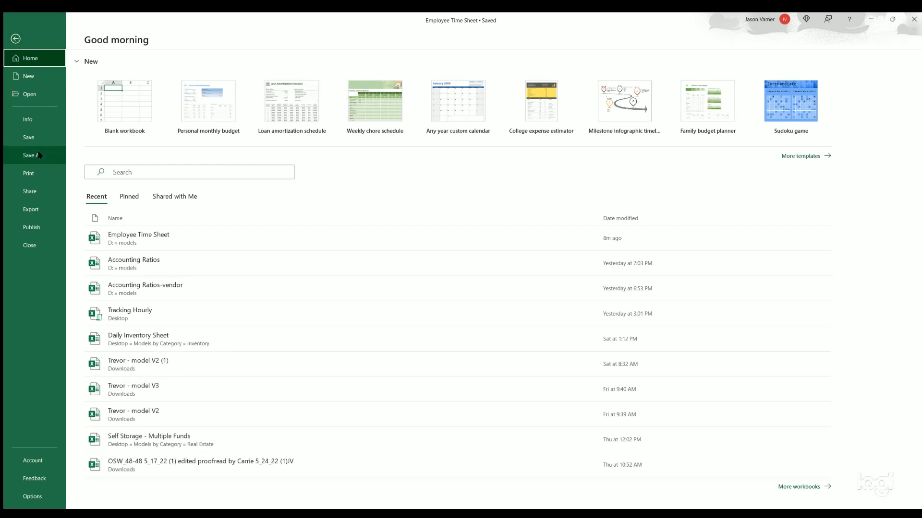
left_click(15, 38)
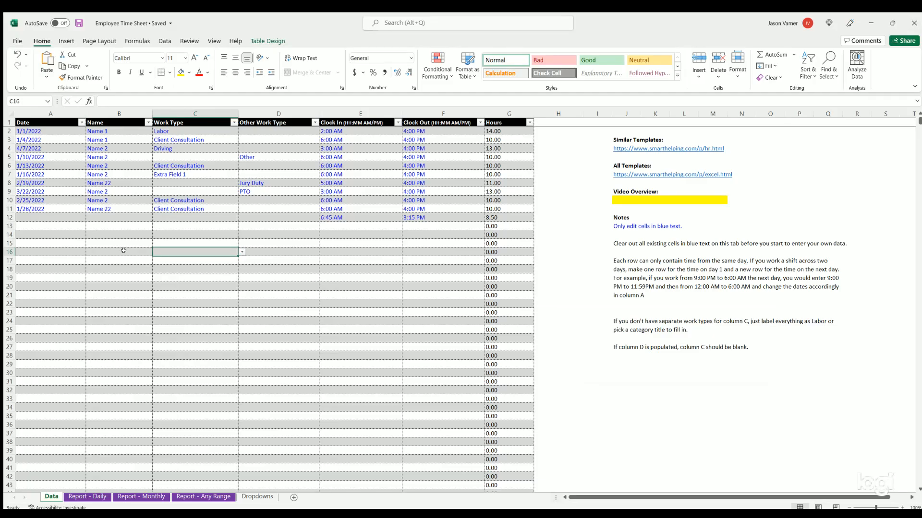
left_click(271, 329)
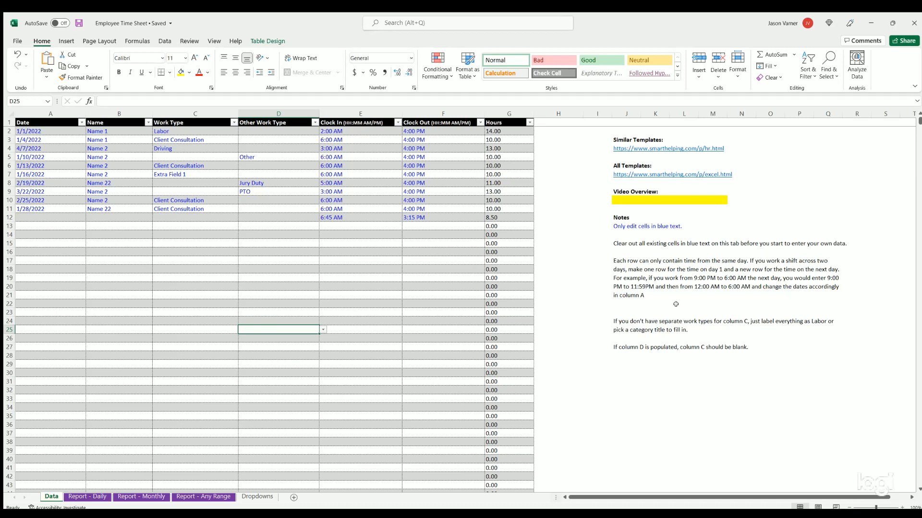
- Review the Date, Name, Work Type and Other Work Type entries on the Data sheet
left_click_drag(30, 129, 422, 244)
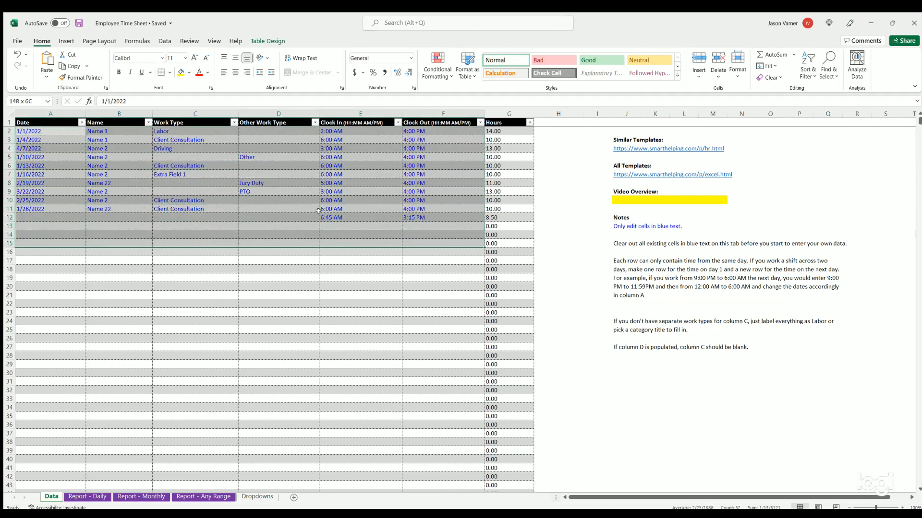
left_click(43, 129)
left_click(115, 130)
left_click(117, 156)
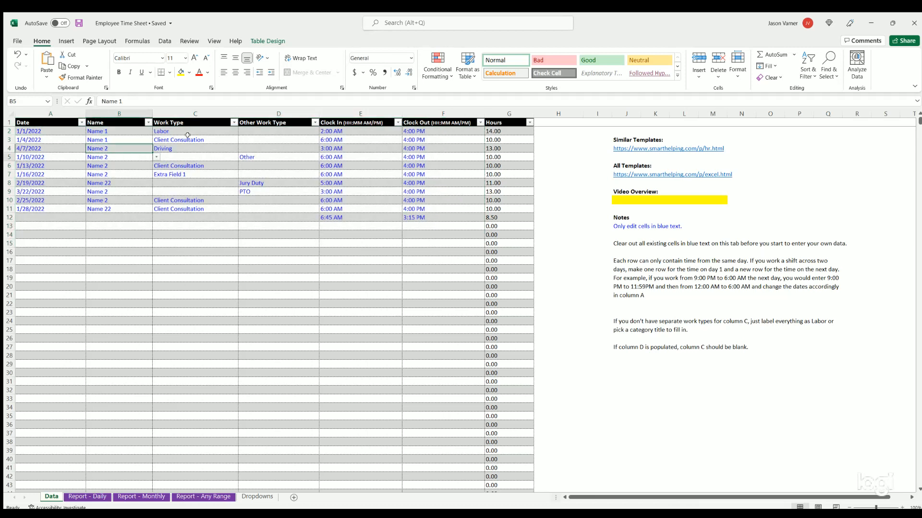
left_click(194, 132)
left_click(194, 173)
left_click(264, 160)
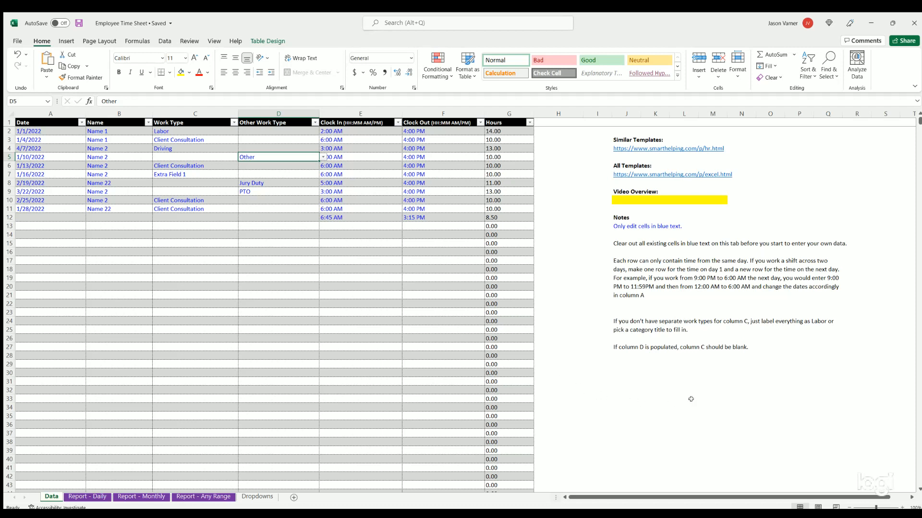
- Copy the time sheet entry range A2:F27 on the Data sheet
left_click(48, 126)
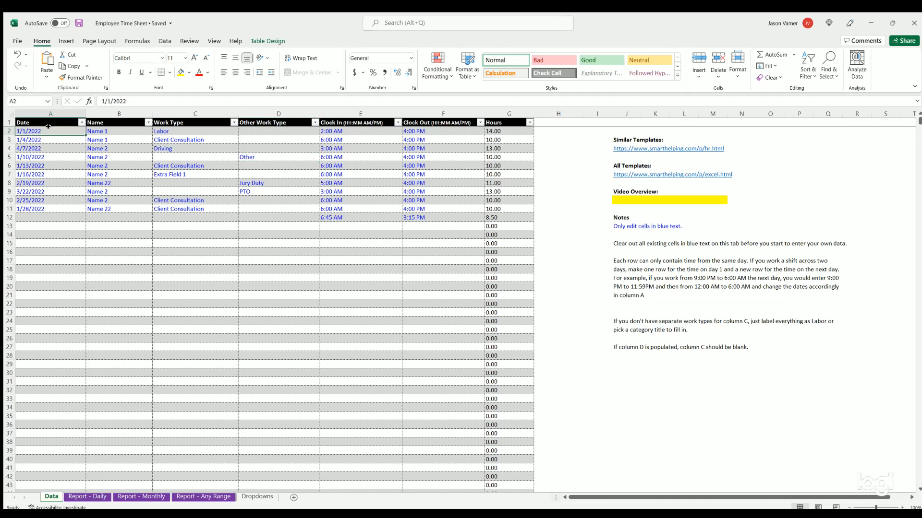
mouse_move(47, 128)
left_mouse_down()
mouse_move(360, 210)
mouse_move(442, 347)
left_mouse_up()
key("ctrl+c")
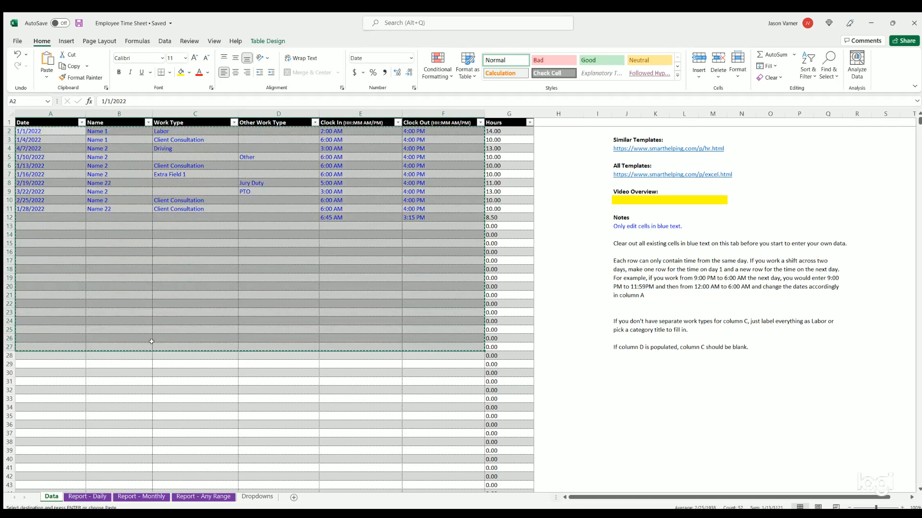
left_click(270, 415)
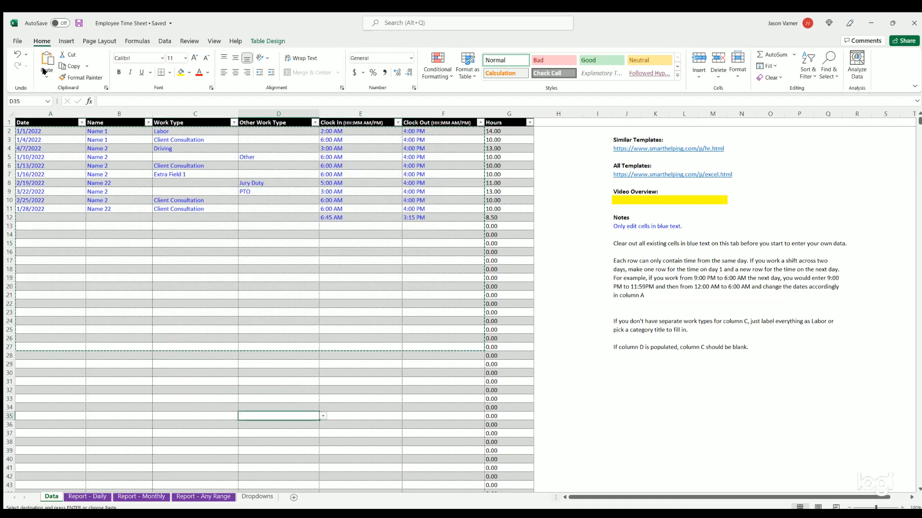
- Save a copy of the workbook as Employee Time Sheet-master
left_click(17, 42)
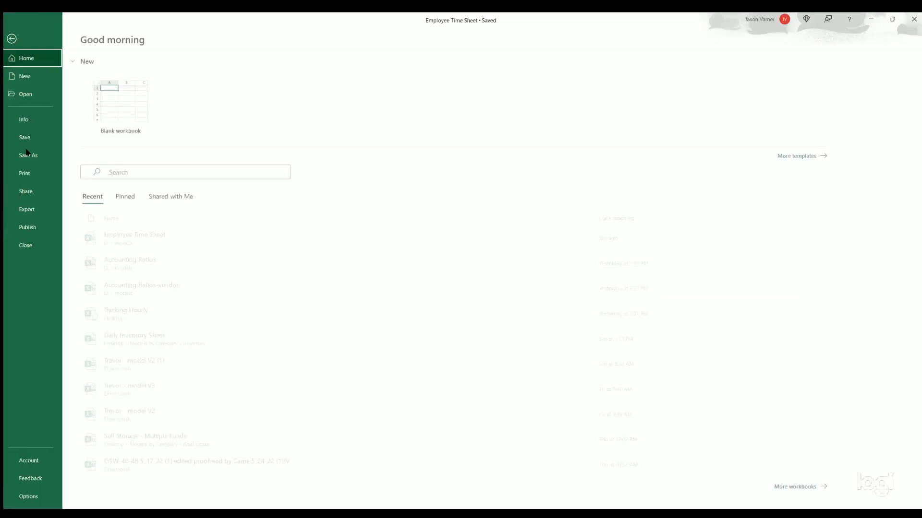
left_click(32, 155)
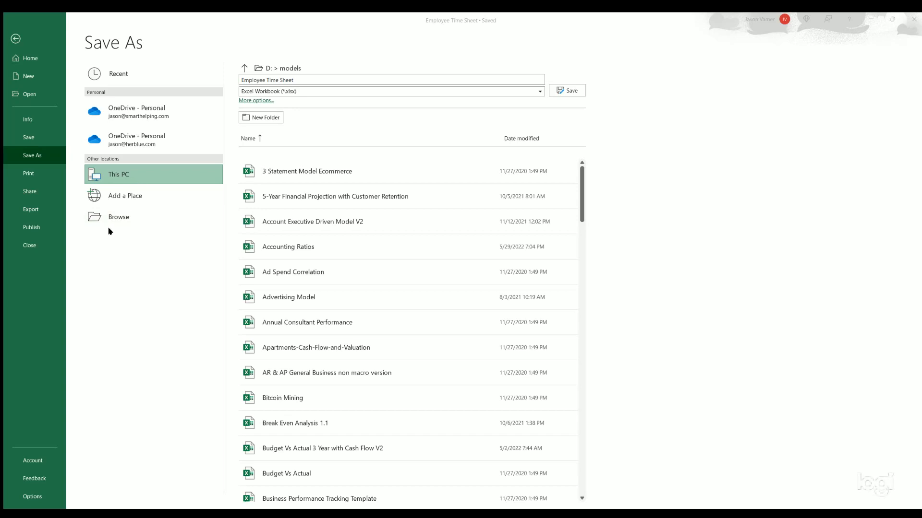
key("Escape")
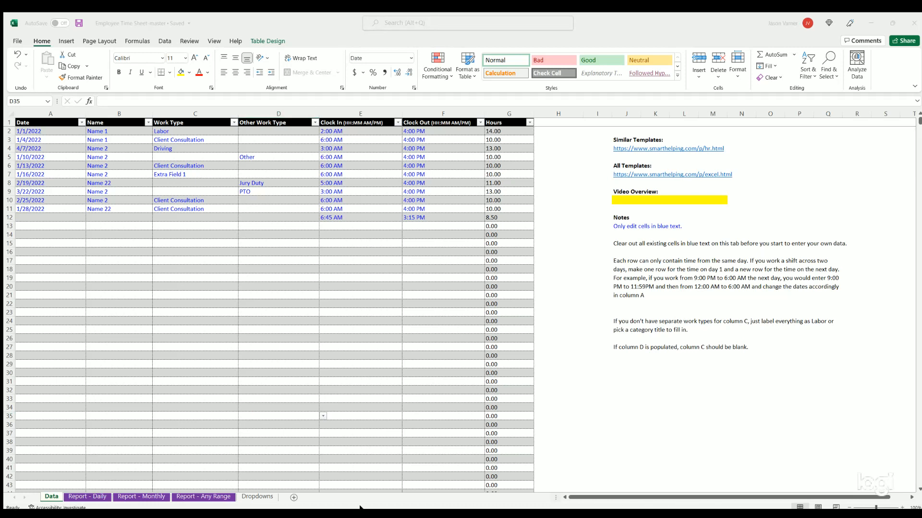
- Clear the sample entries from A2:F16 on the master workbook's Data sheet
left_click(195, 242)
left_click_drag(48, 130, 416, 251)
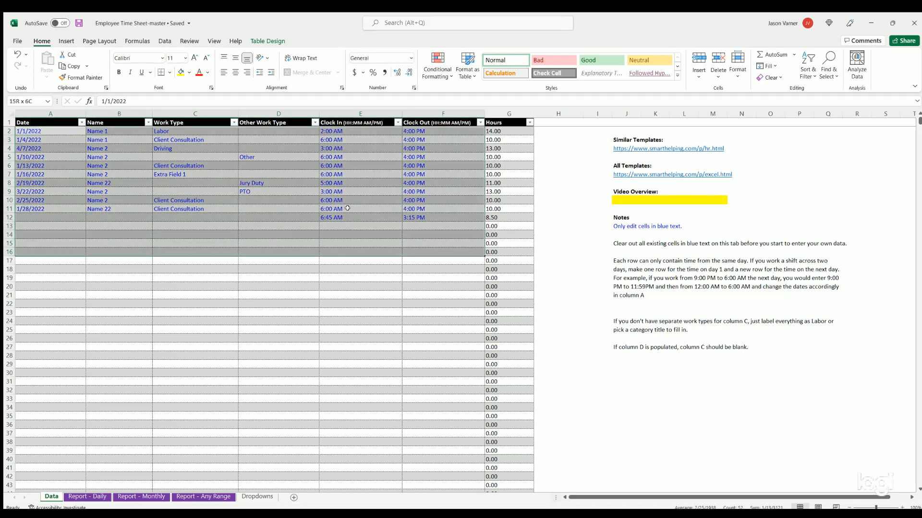
key("Delete")
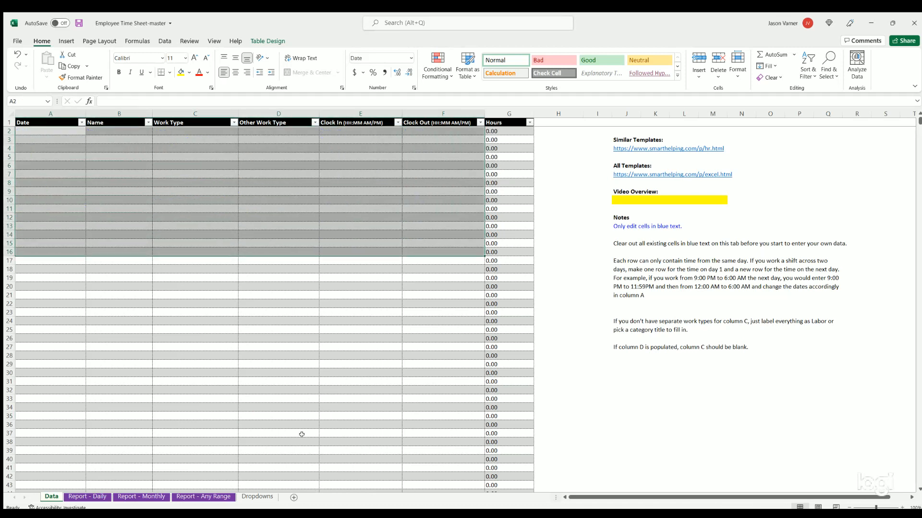
- Copy Name 1's time entries from the individual workbook and paste them into the master Data sheet starting at A2
left_click(392, 513)
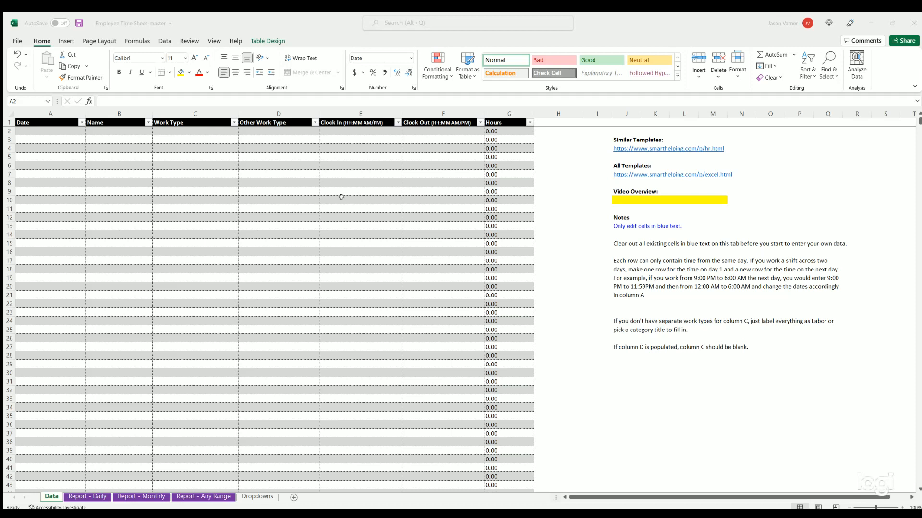
key("ctrl+c")
left_click(42, 129)
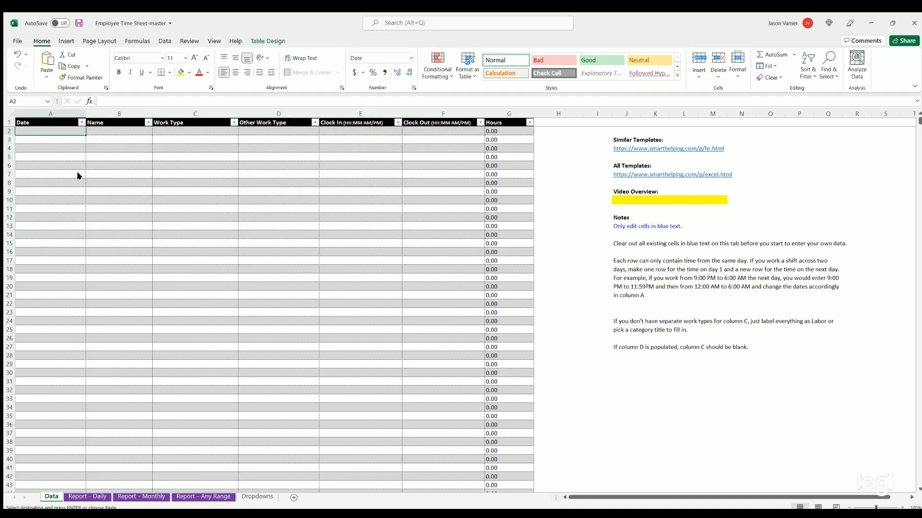
key("ctrl+v")
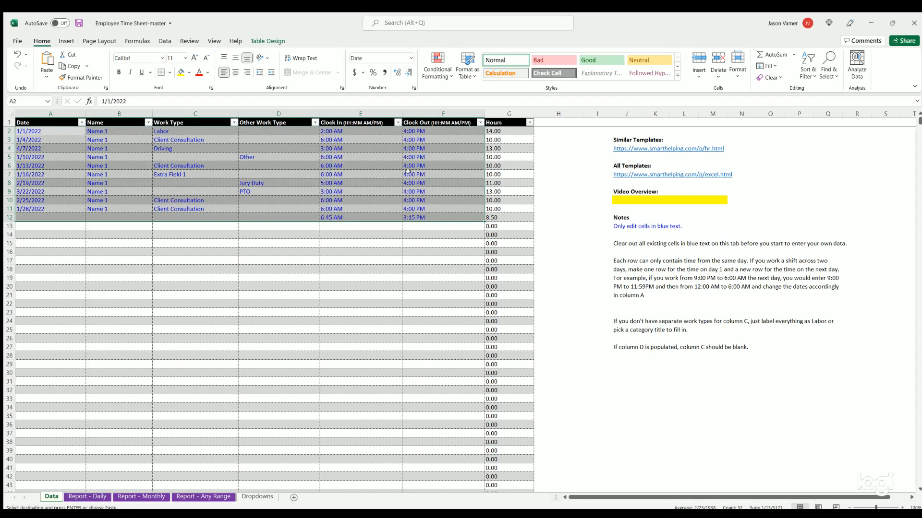
- Copy Name 2's Driving entries from the other workbook and paste them below Name 1's entries, starting at A12
key("alt+Tab")
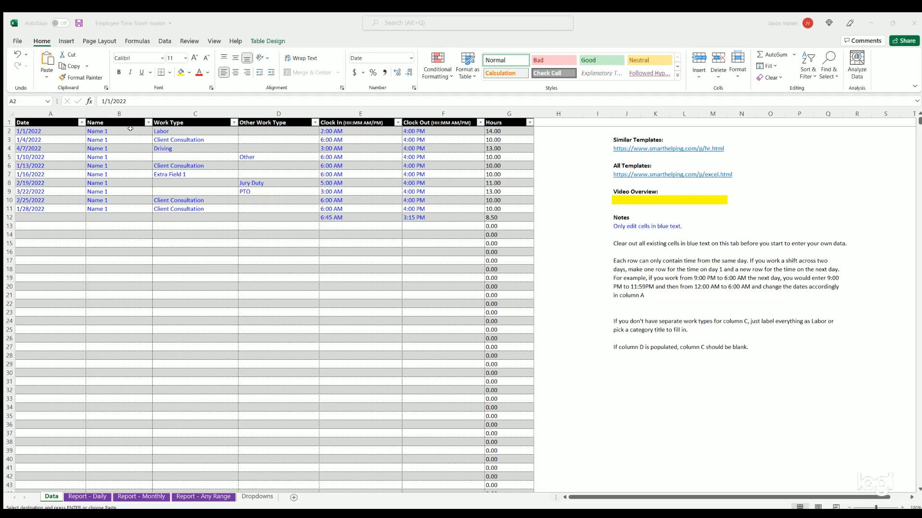
key("Escape")
key("ctrl+c")
left_click(46, 219)
key("ctrl+v")
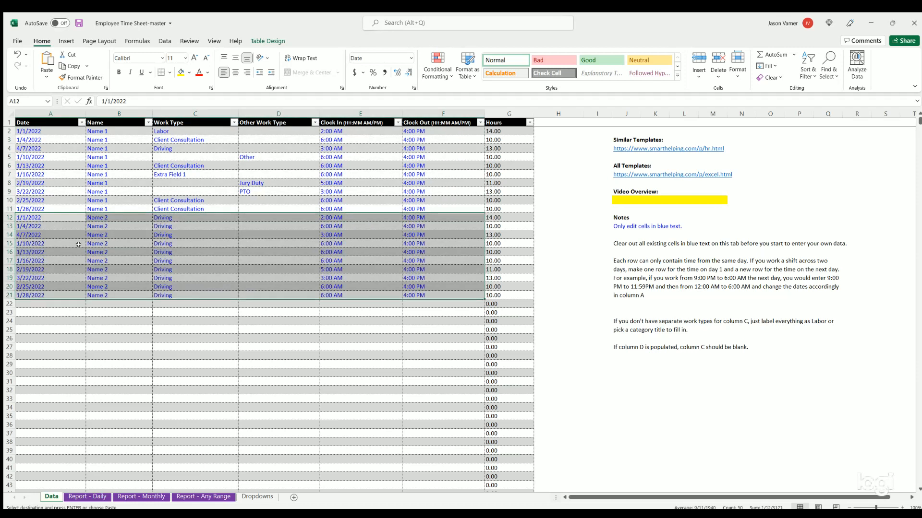
left_click(113, 261)
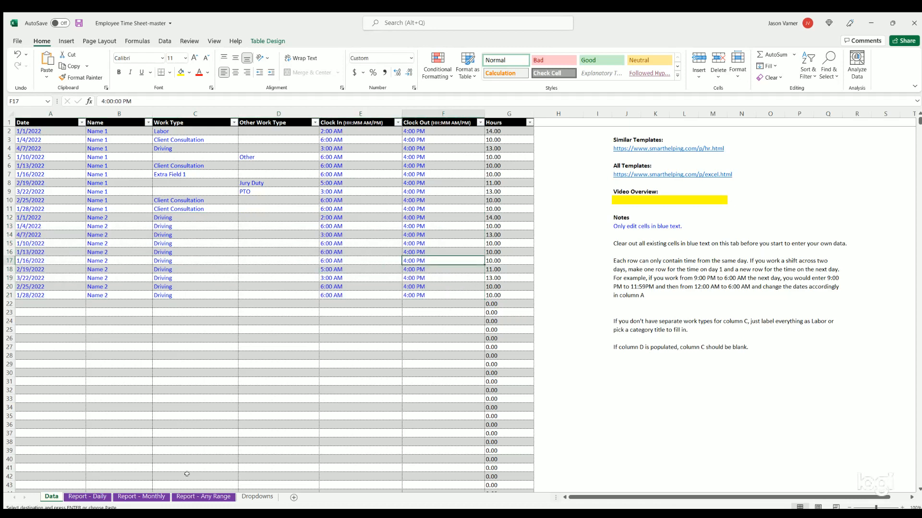
- On the Report - Daily sheet, switch the employee from Name 1 to ALL and on to Name 2
left_click(91, 497)
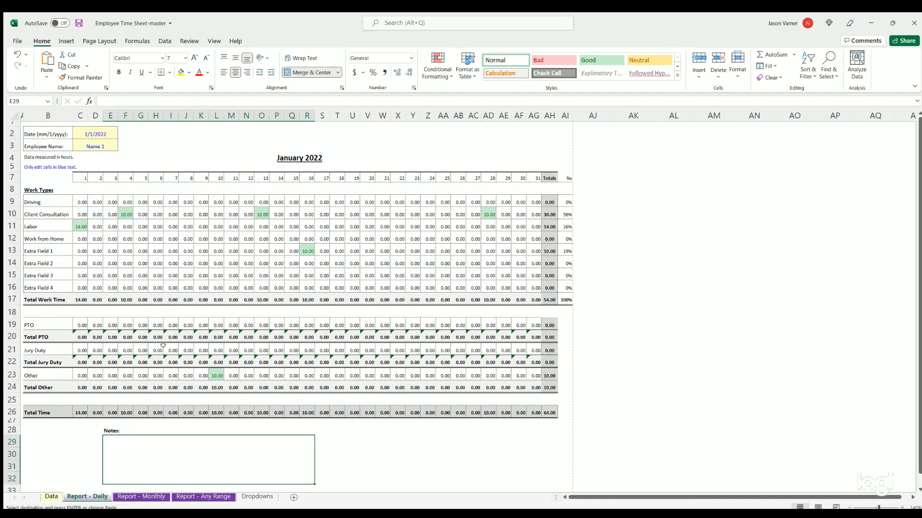
left_click(98, 144)
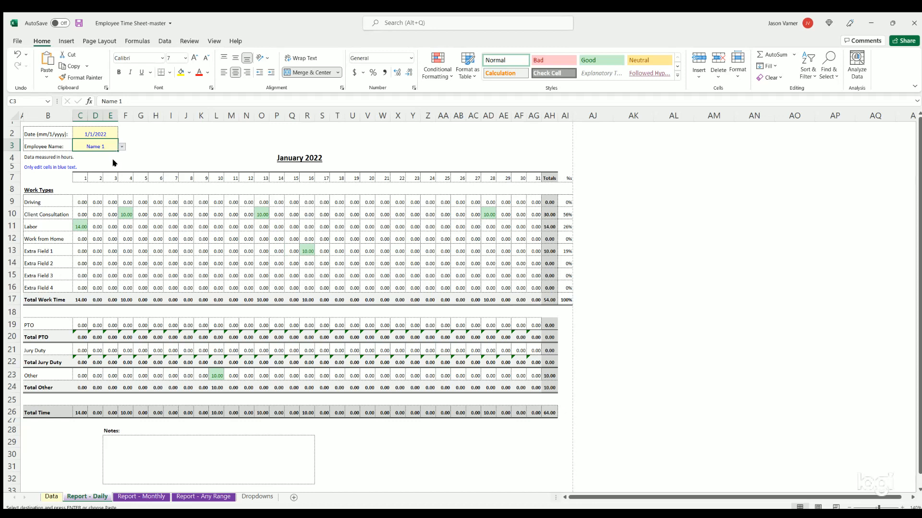
key("alt+Down")
left_click(93, 153)
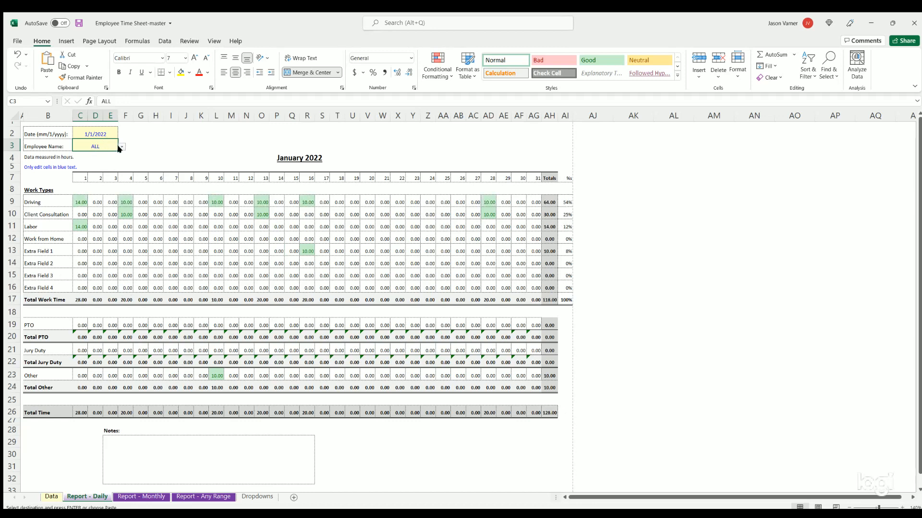
key("alt+Down")
left_click(96, 171)
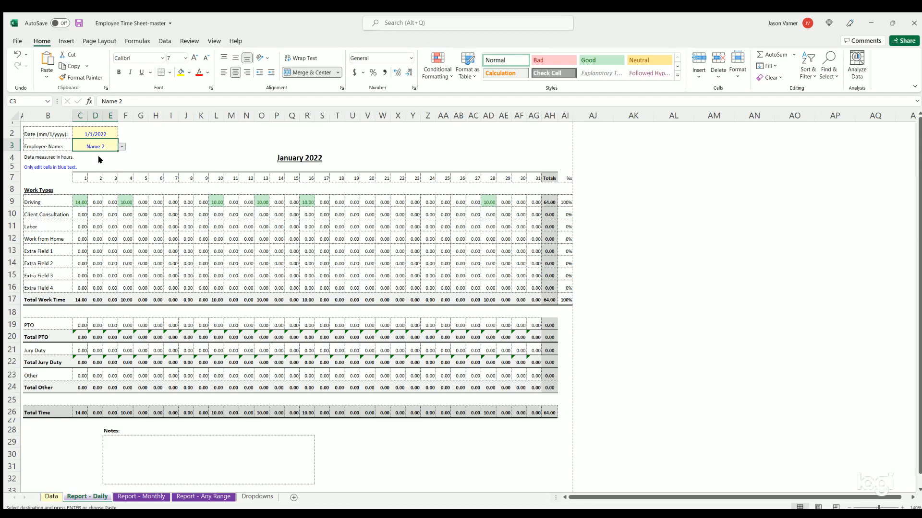
- On the Report - Monthly sheet, switch the employee to Name 1 and on to Name 2, checking the January to April Driving hours
left_click(141, 497)
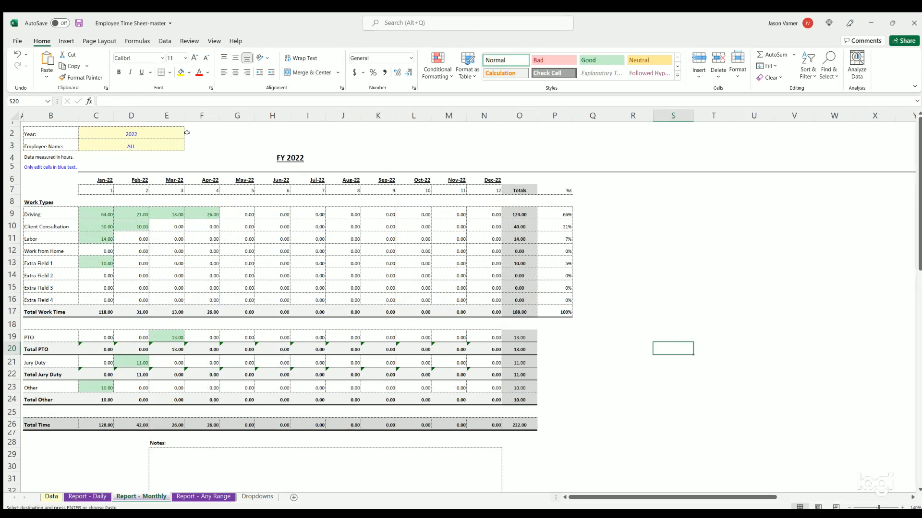
left_click(162, 145)
left_click(187, 147)
left_click(164, 161)
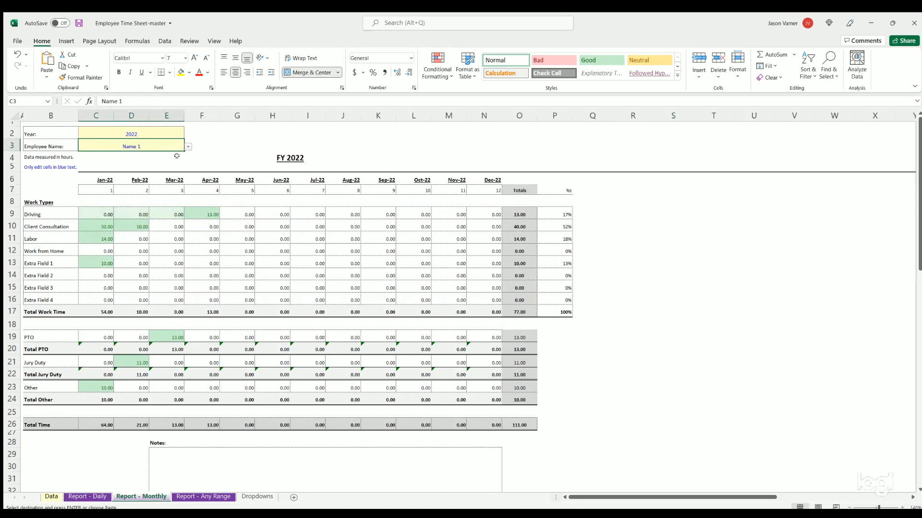
left_click(188, 146)
left_click(156, 161)
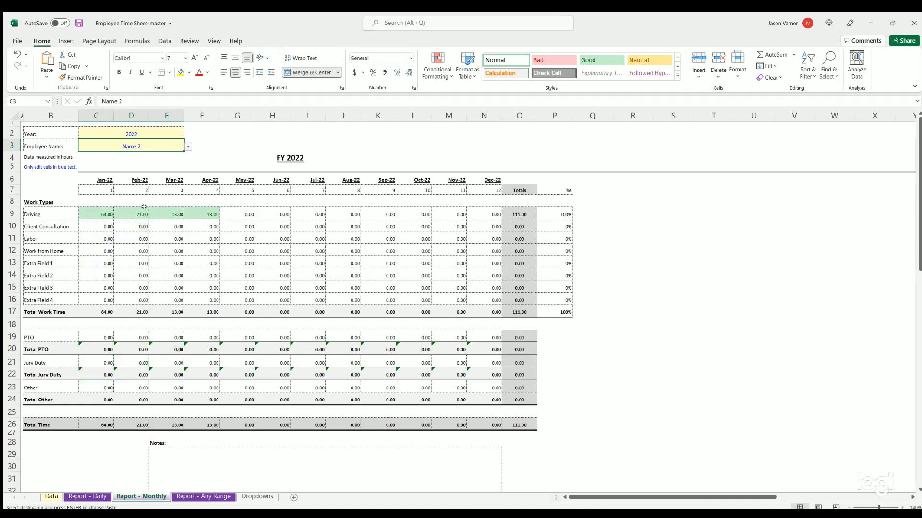
left_click(96, 210)
left_click(136, 211)
left_click(200, 211)
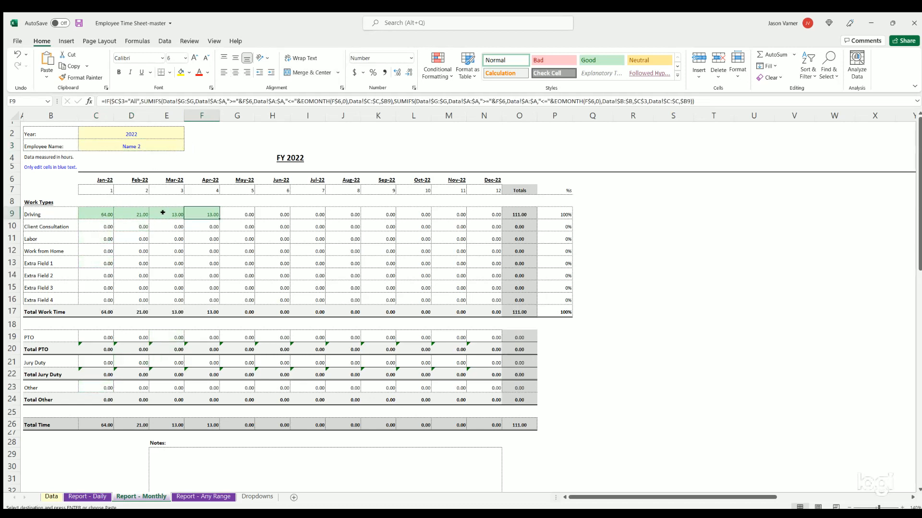
- Check Name 2's January to April Driving hours on the Report - Monthly sheet
left_click(163, 212)
left_click(119, 213)
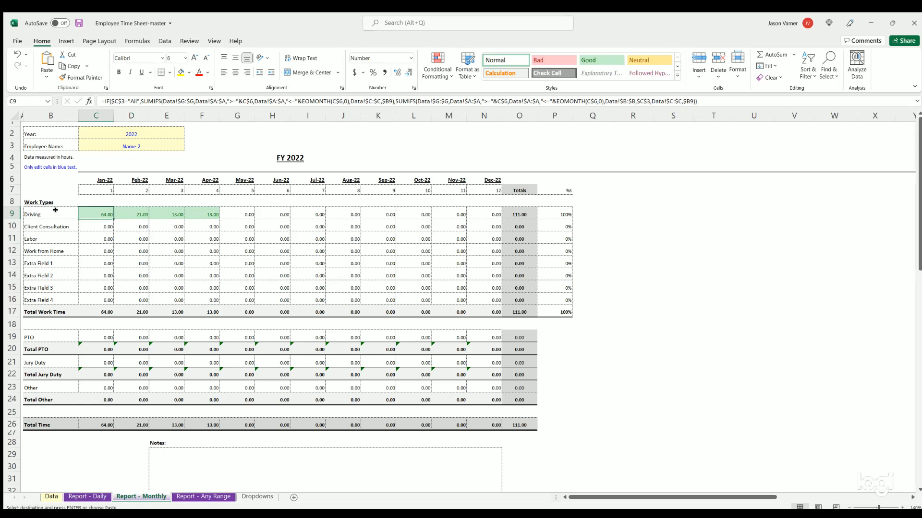
left_click_drag(56, 212, 217, 213)
left_click(183, 145)
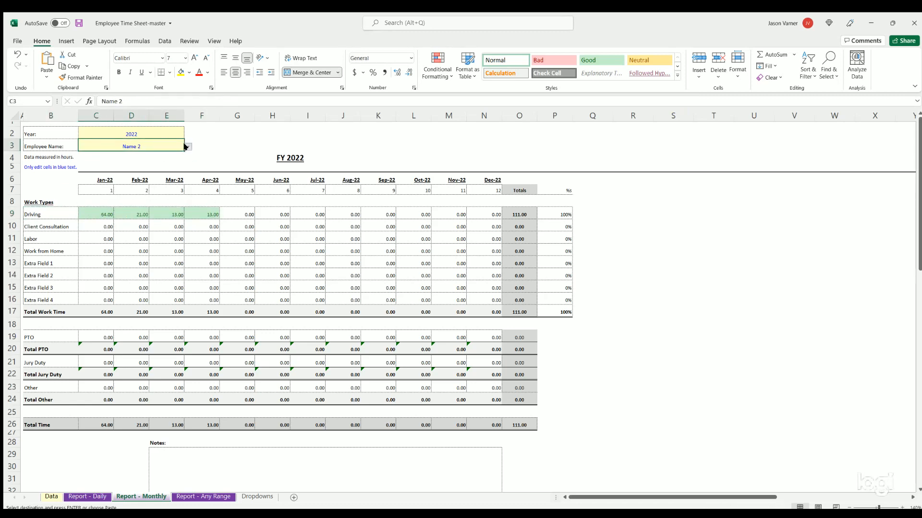
- Review the combined Name 1 and Name 2 time entries in columns A to F of the Data sheet
left_click(73, 497)
left_click(51, 497)
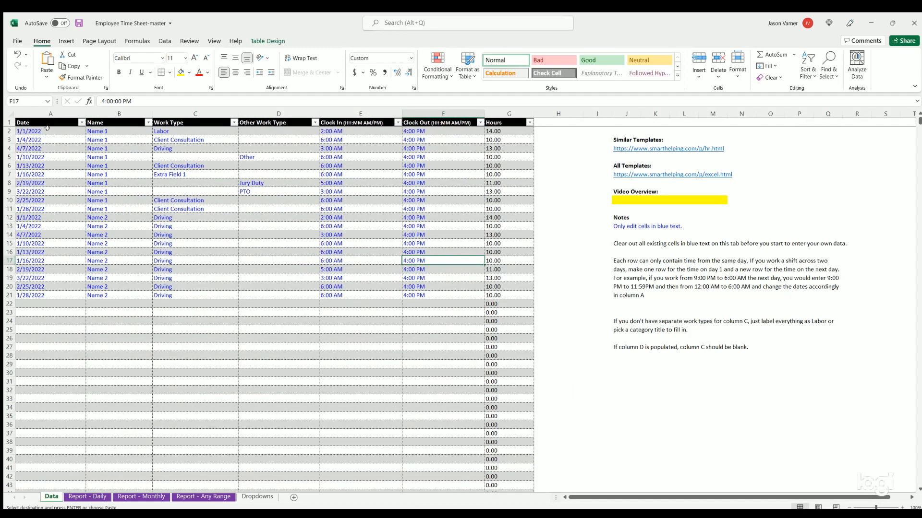
left_click_drag(47, 128, 416, 348)
left_click_drag(416, 348, 415, 349)
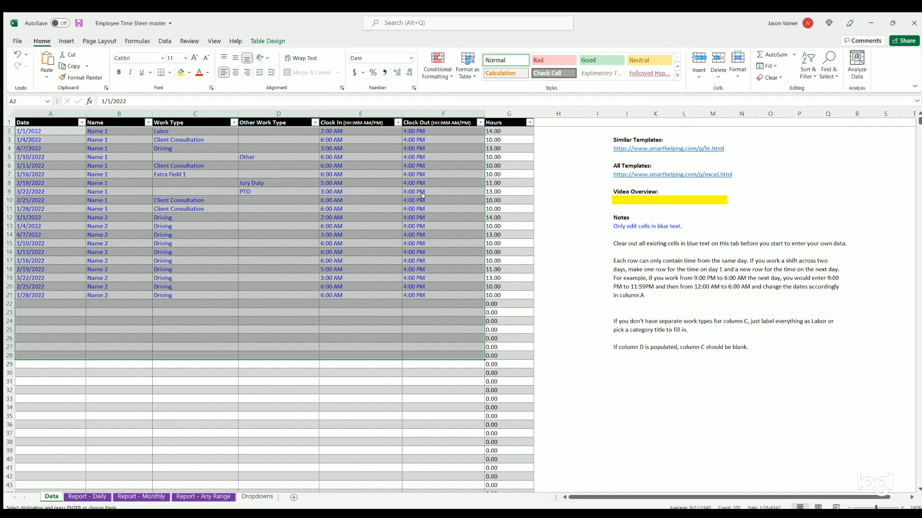
left_click_drag(433, 128, 61, 278)
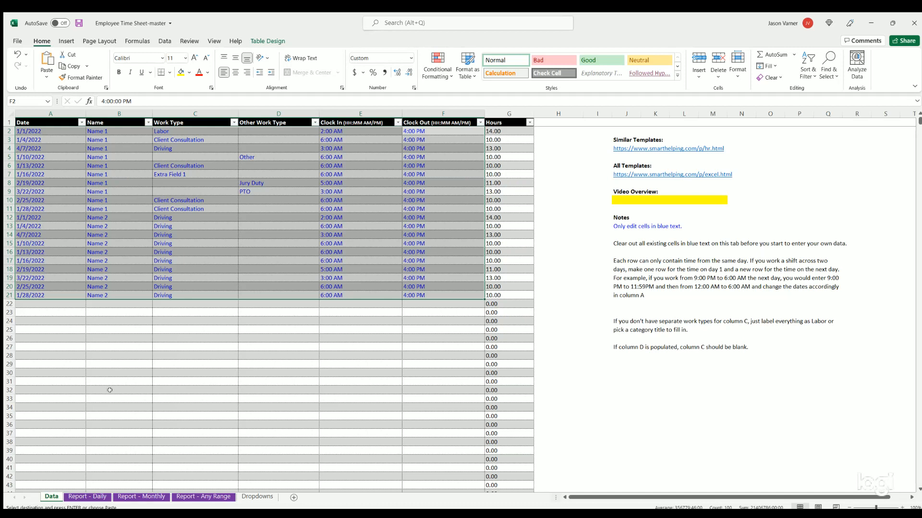
left_click_drag(51, 131, 425, 364)
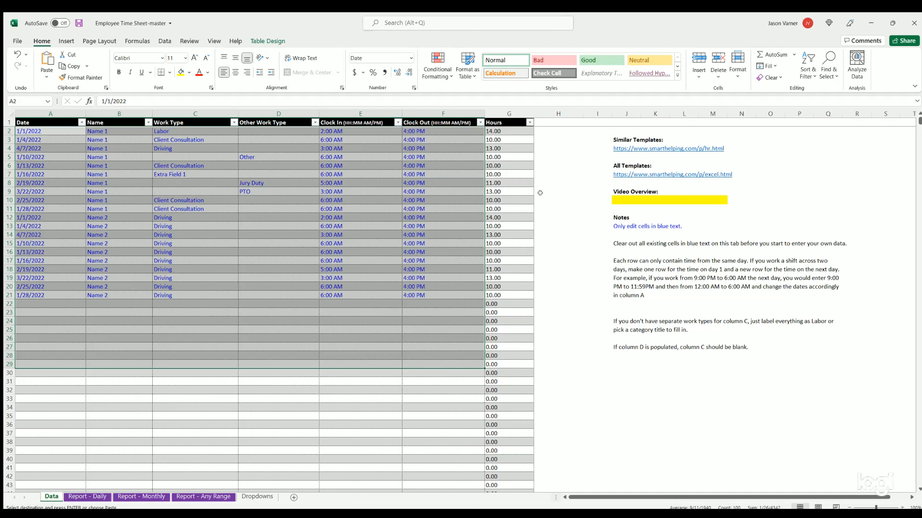
left_click(224, 156)
left_click_drag(60, 128, 442, 290)
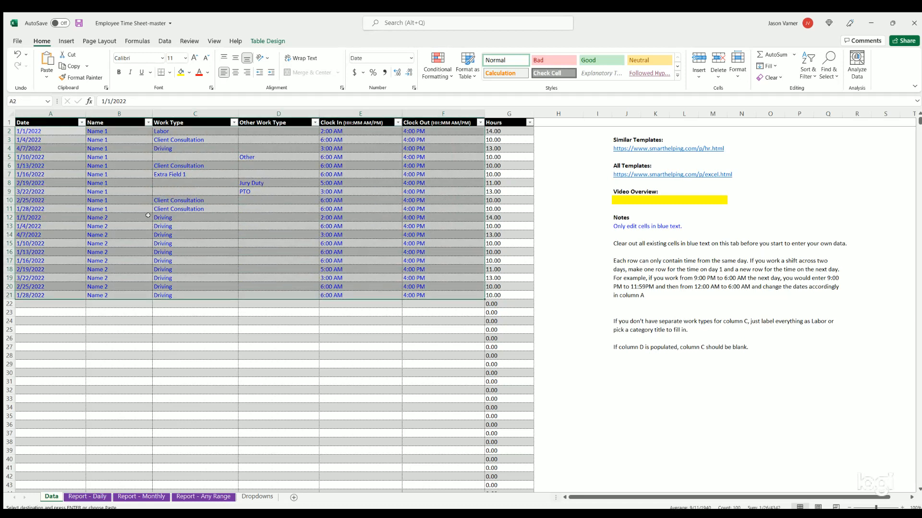
- Save the master workbook with the combined employee entries
left_click(56, 129)
left_click(121, 137)
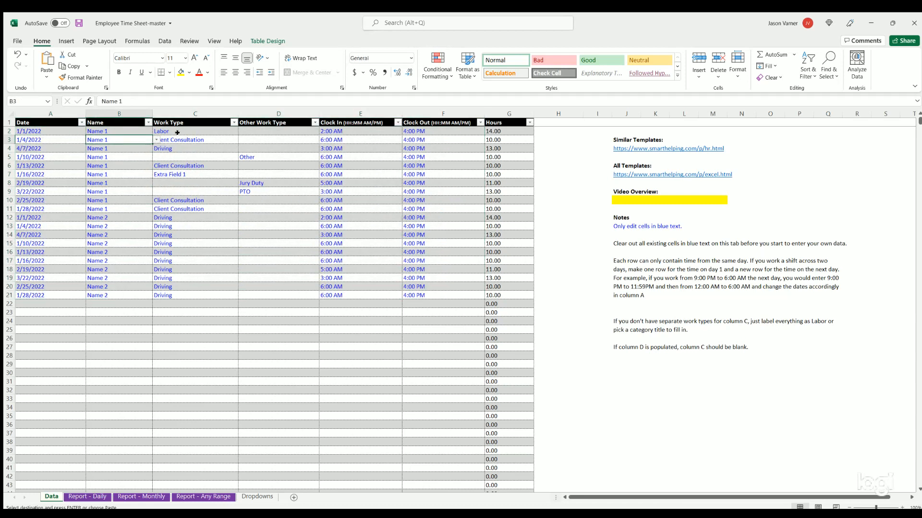
left_click(178, 136)
left_click(79, 23)
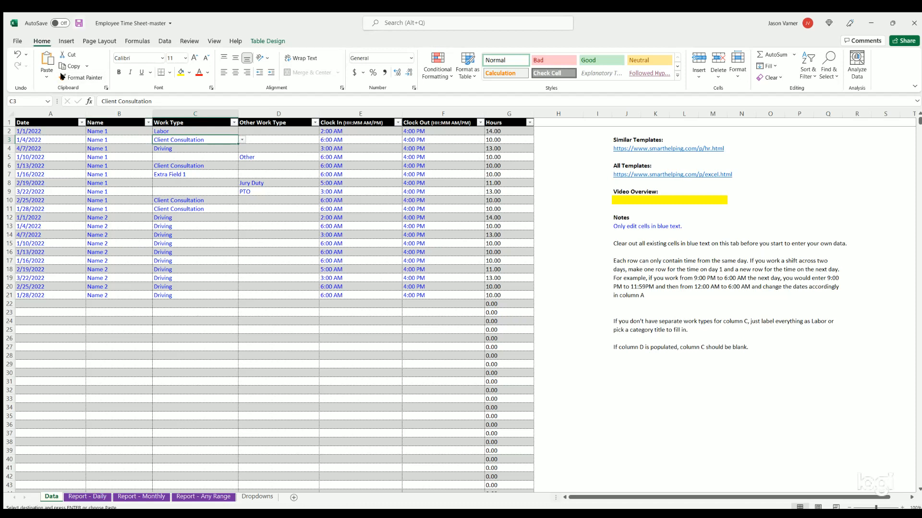
- Examine the stacked entries from A2 down on the Data sheet and view the Report - Daily sheet they feed
left_click_drag(36, 127, 404, 235)
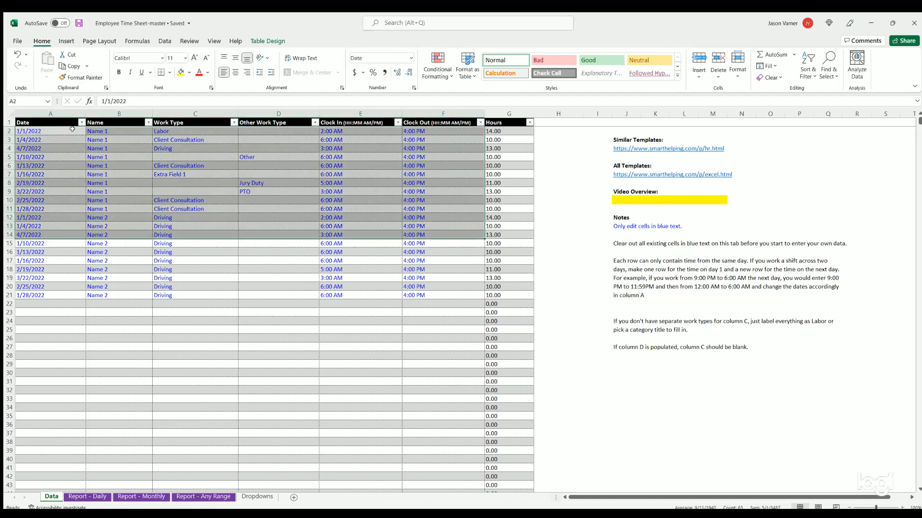
left_click_drag(72, 128, 413, 375)
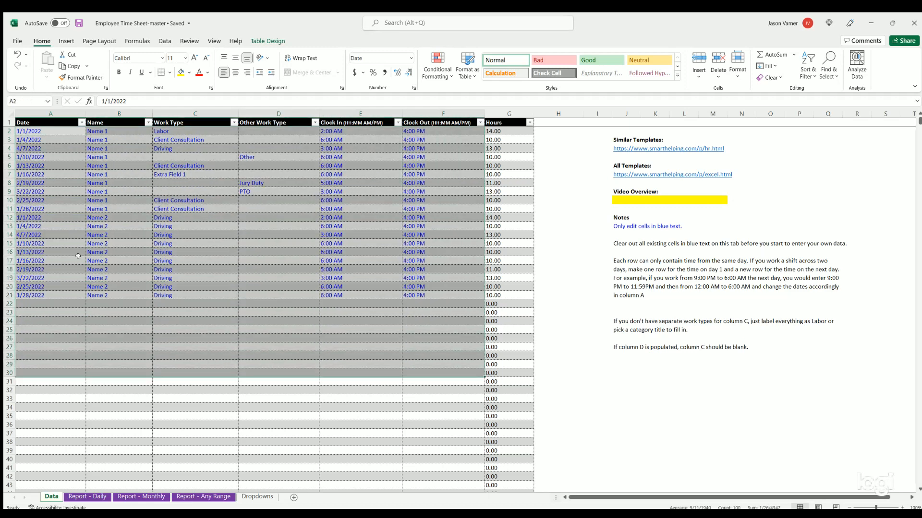
left_click_drag(57, 127, 413, 365)
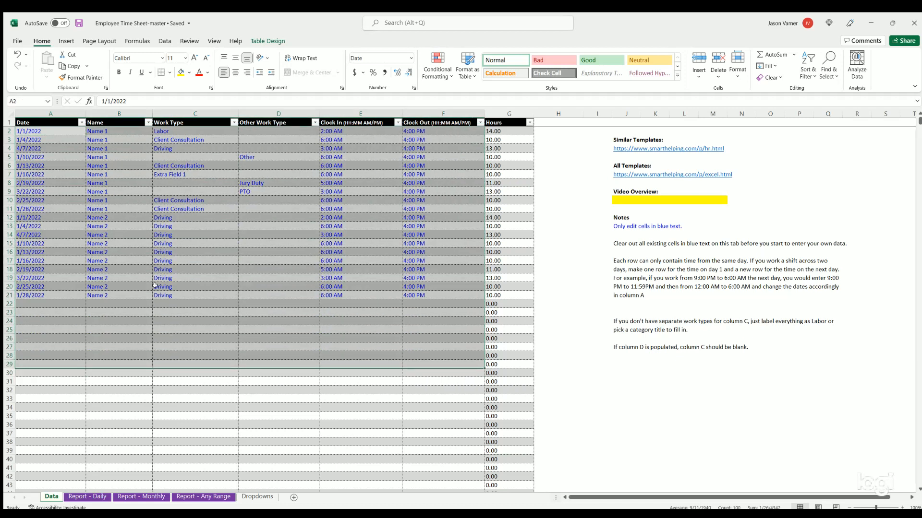
left_click(90, 498)
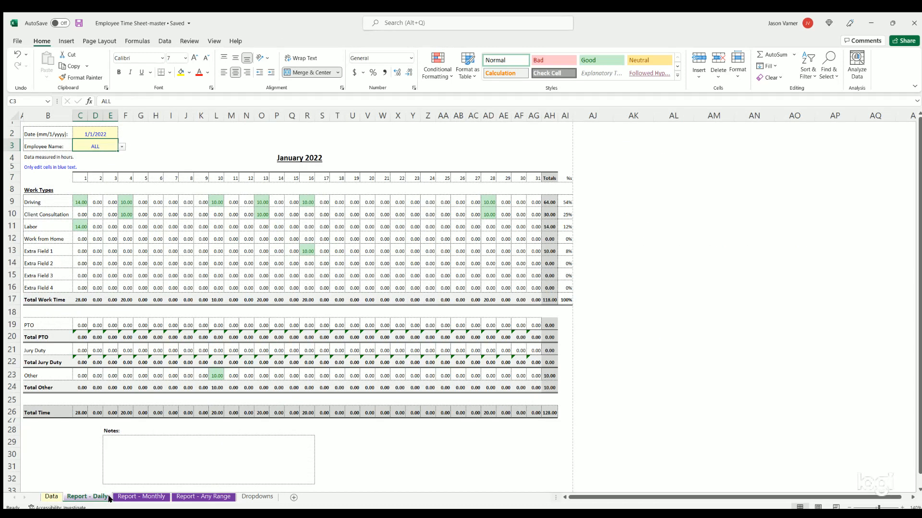
- Duplicate the Report - Monthly sheet and place the copy directly after the original
left_click(141, 497)
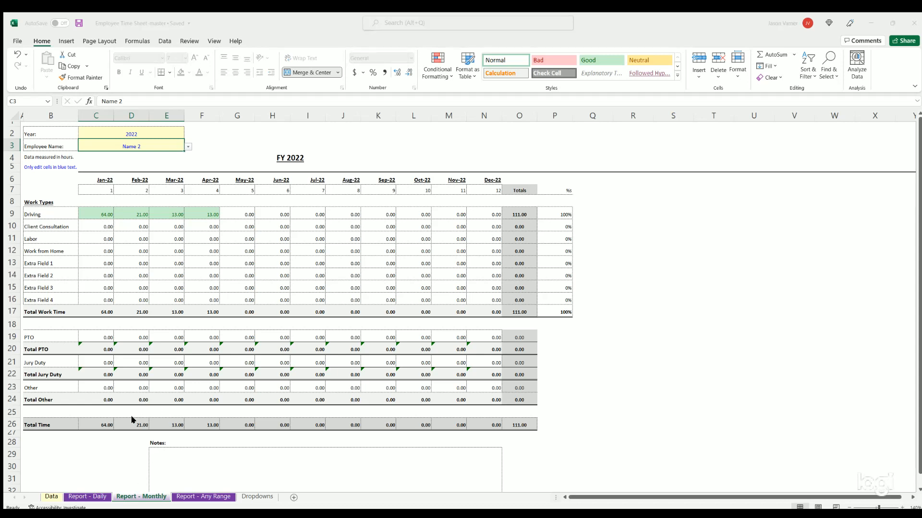
left_click(181, 481)
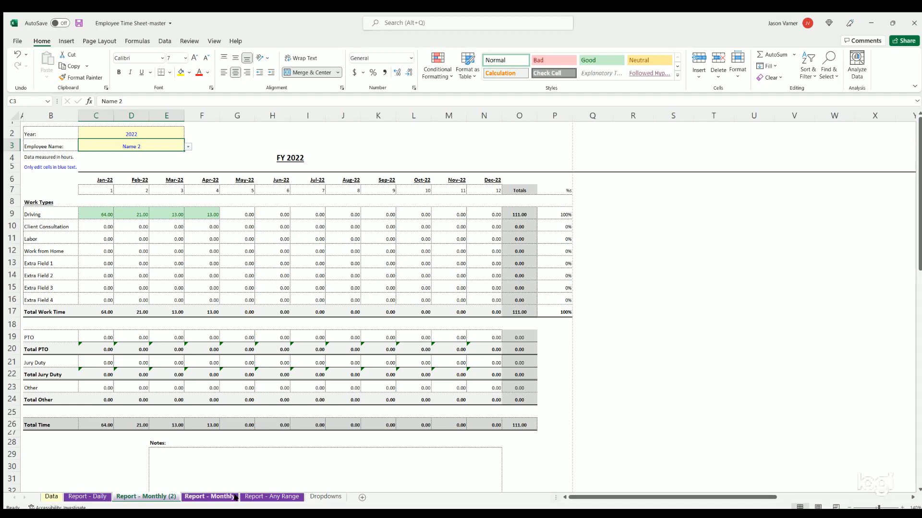
mouse_move(239, 496)
left_mouse_down()
mouse_move(225, 496)
mouse_move(253, 497)
left_mouse_up()
- Rename the copied monthly report sheet as Report - Monthly 2023
double_click(208, 497)
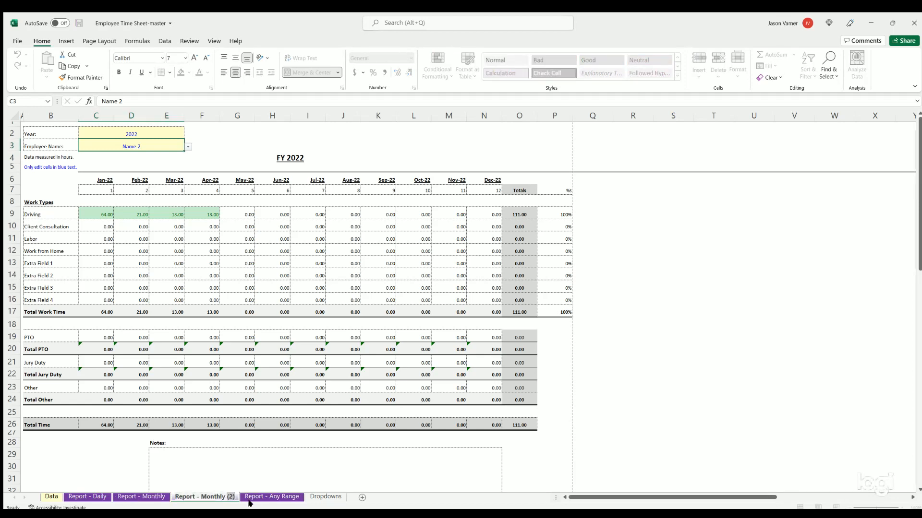
type("2022")
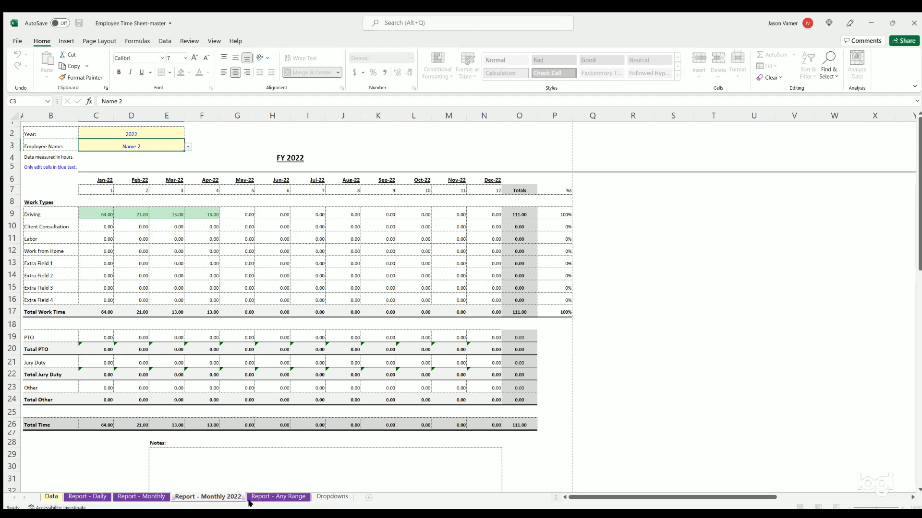
key("BackSpace")
type("3")
key("Return")
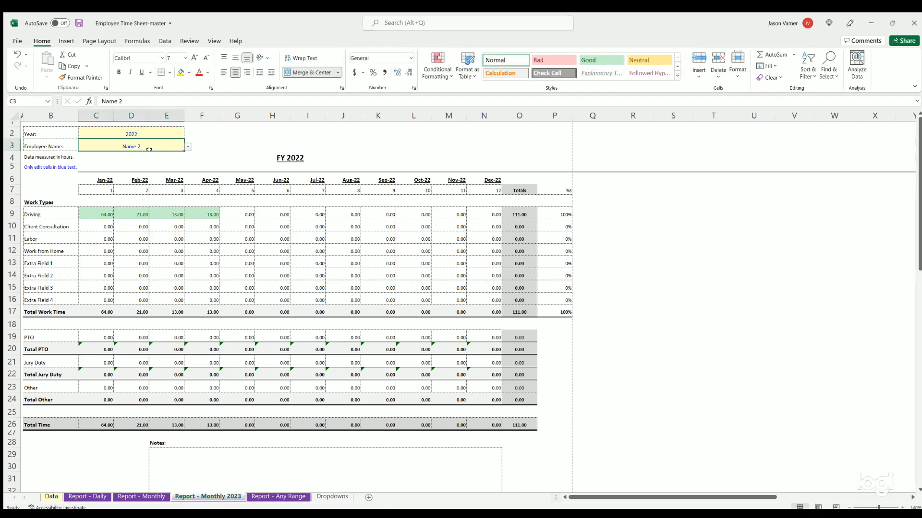
- Set the year on the Report - Monthly 2023 sheet to 2023
left_click(138, 134)
type("2023")
key("Return")
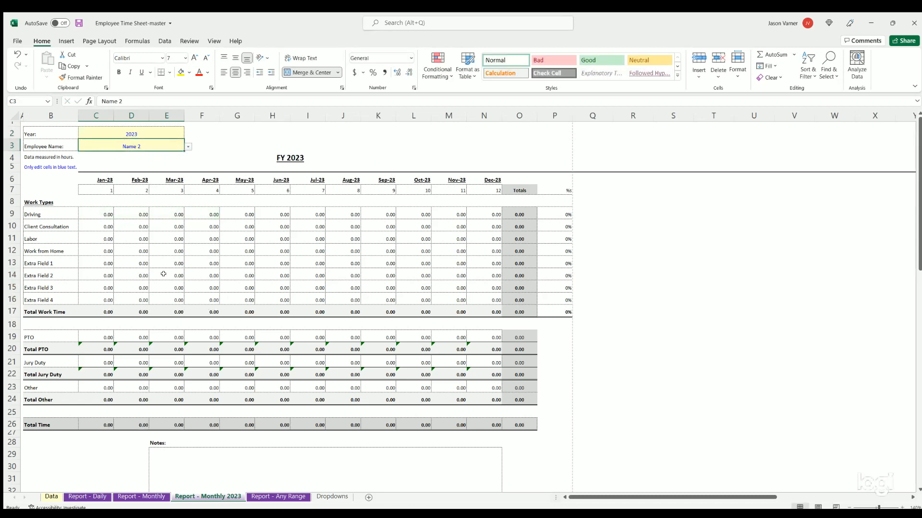
- Rename the original Report - Monthly sheet as Report - Monthly 2022
left_click(151, 496)
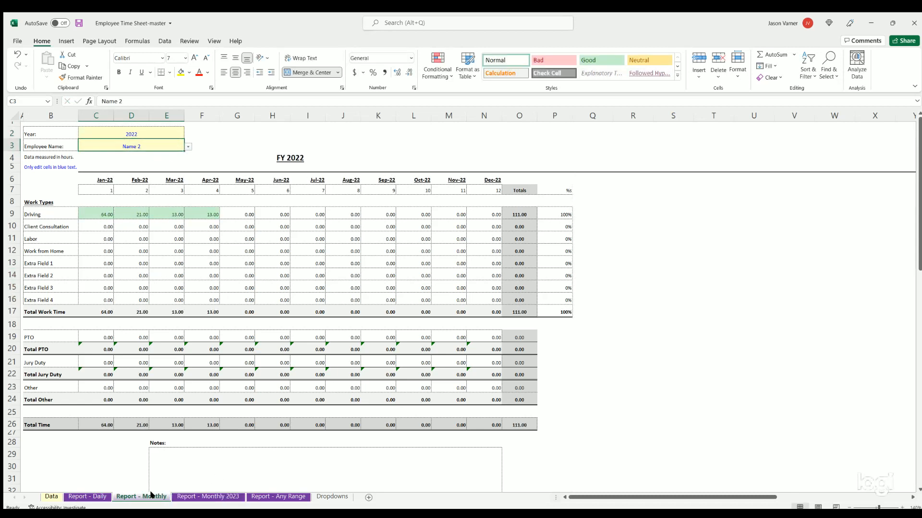
double_click(146, 497)
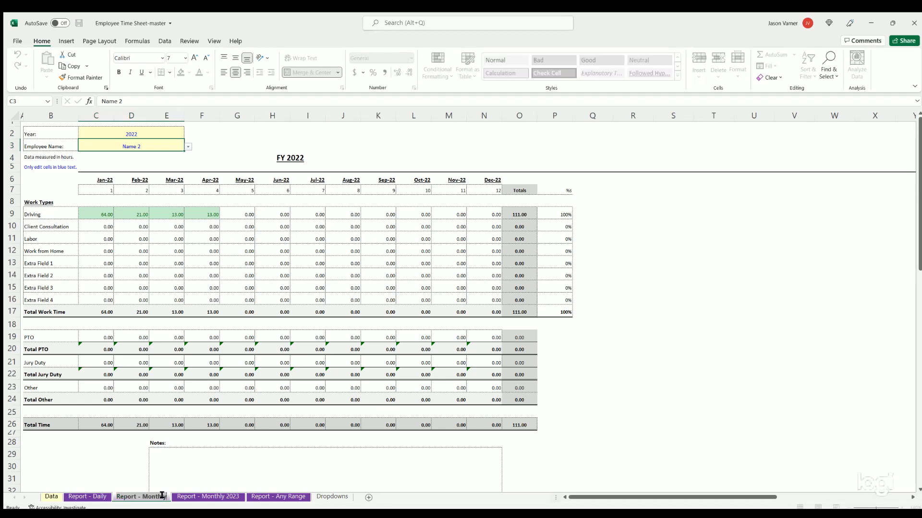
left_click(165, 498)
type("2022")
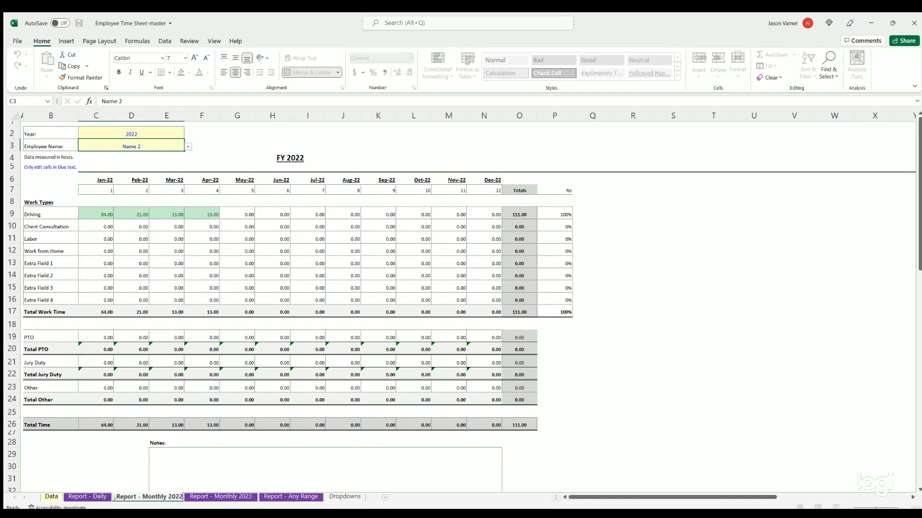
key("Return")
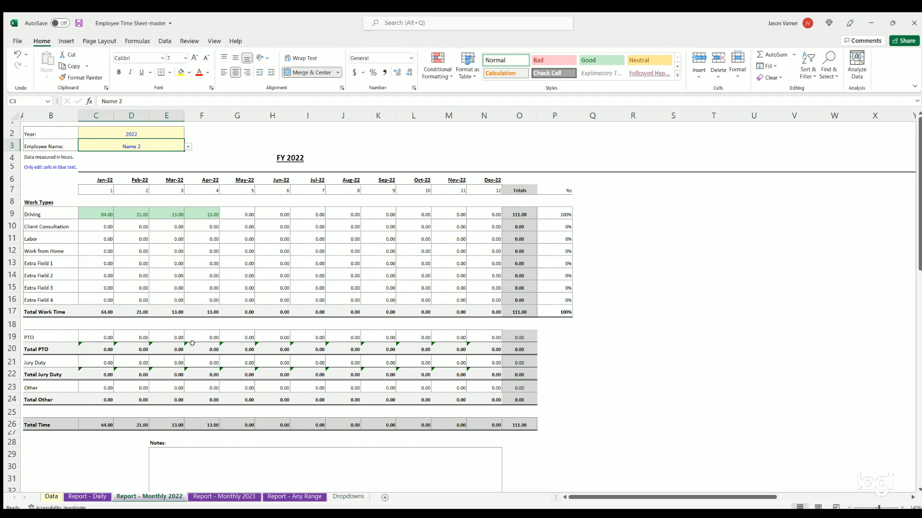
- Set the employee name on the Report - Monthly 2022 sheet to Name 1
left_click(188, 143)
left_click(180, 144)
left_click(189, 147)
left_click(153, 160)
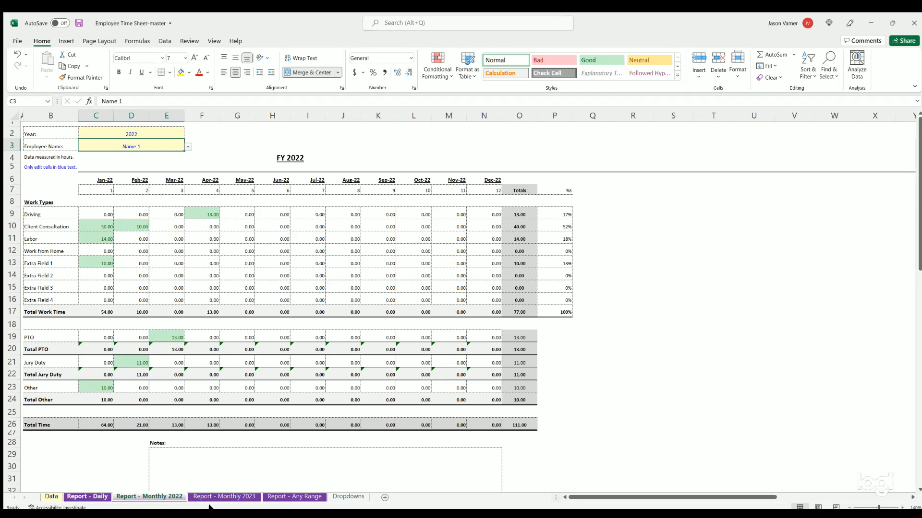
- On the Report - Daily sheet, inspect the month title and the date and employee name cells that drive the report
left_click(95, 498)
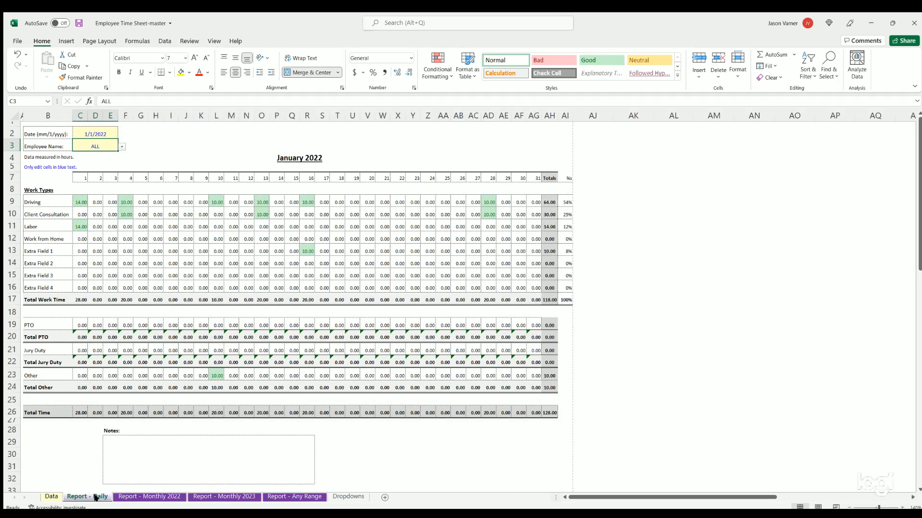
left_click(311, 156)
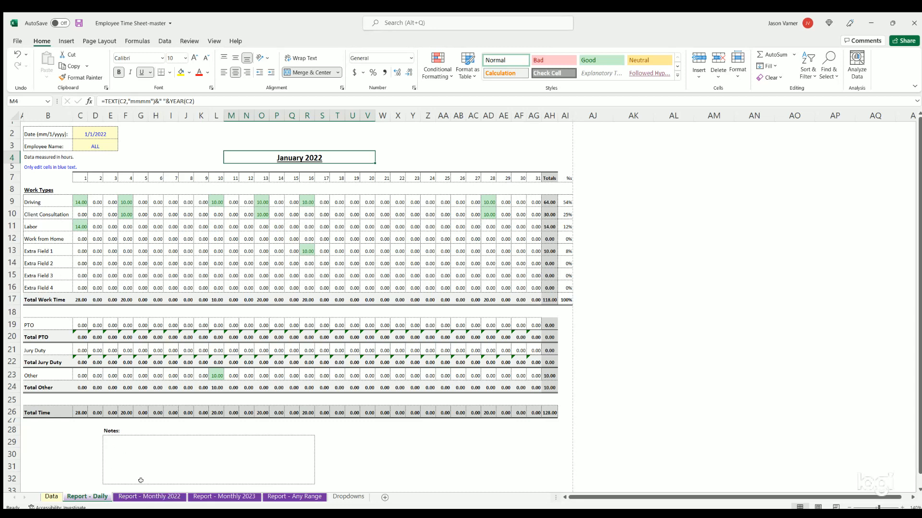
left_click(101, 142)
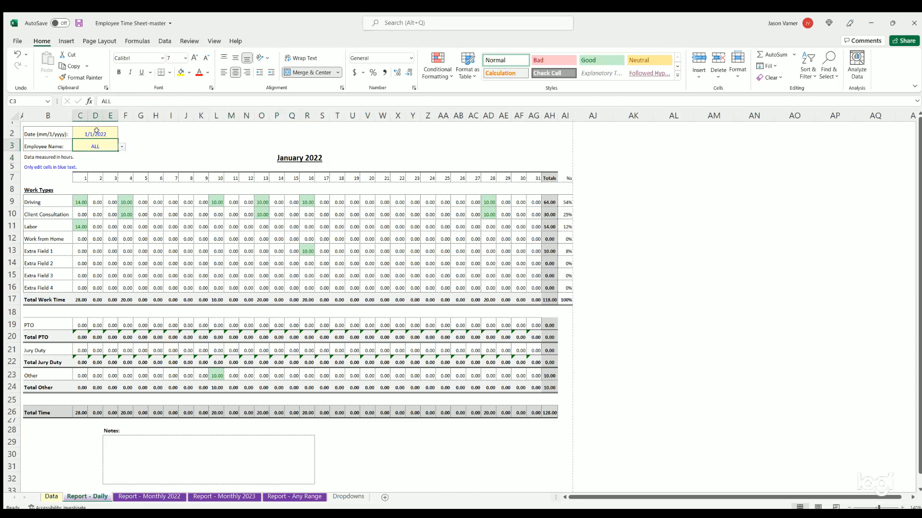
left_click(93, 134)
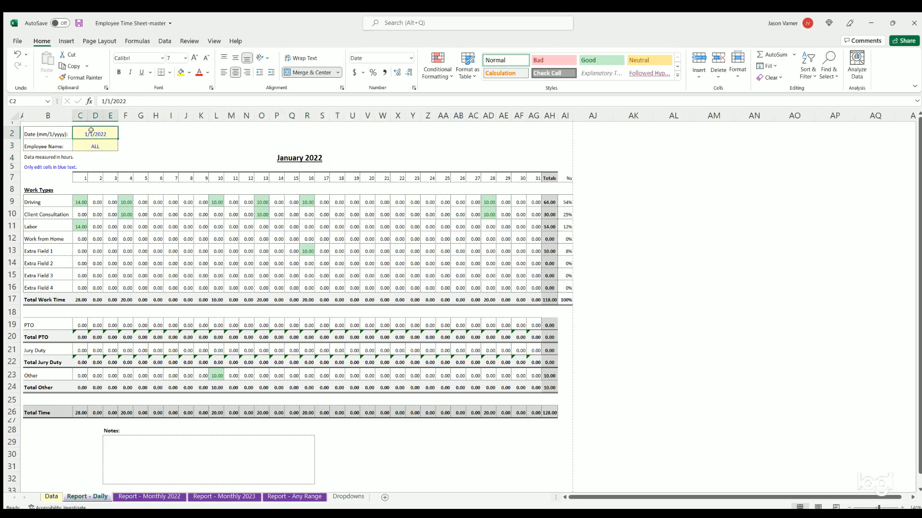
left_click(97, 142)
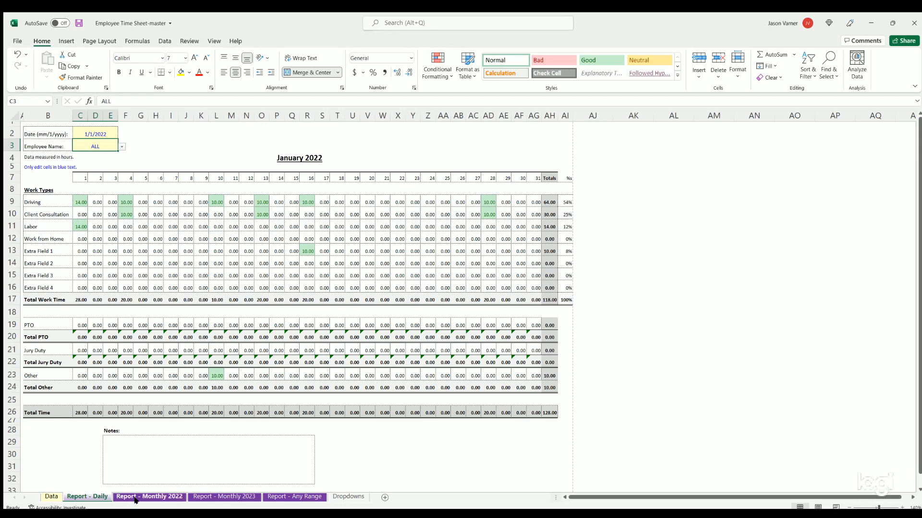
left_click(99, 130)
left_click(103, 145)
- Compare the Report - Daily, Report - Monthly 2022 and Report - Monthly 2023 sheets
left_click(144, 497)
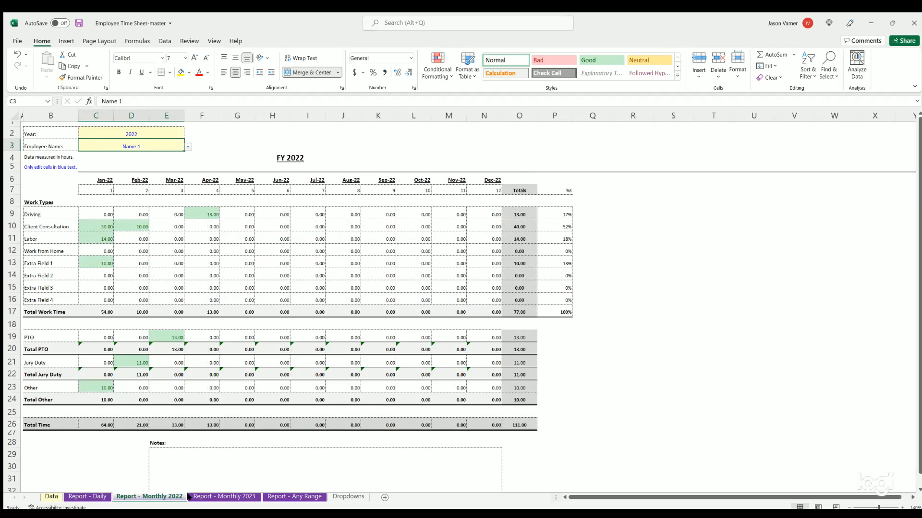
left_click(87, 497)
left_click(147, 497)
left_click(208, 497)
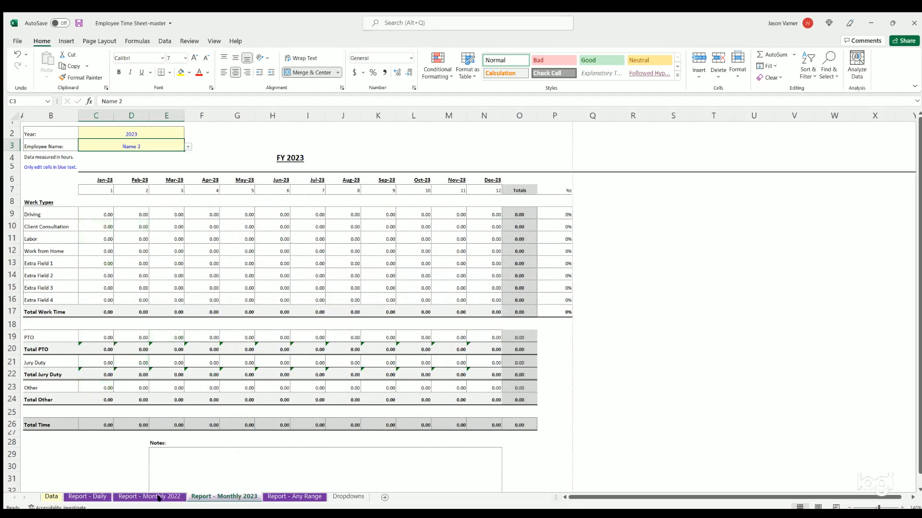
left_click(156, 497)
- On the Report - Daily sheet, switch the employee to Name 1, on to Name 2 and back to ALL
left_click(87, 498)
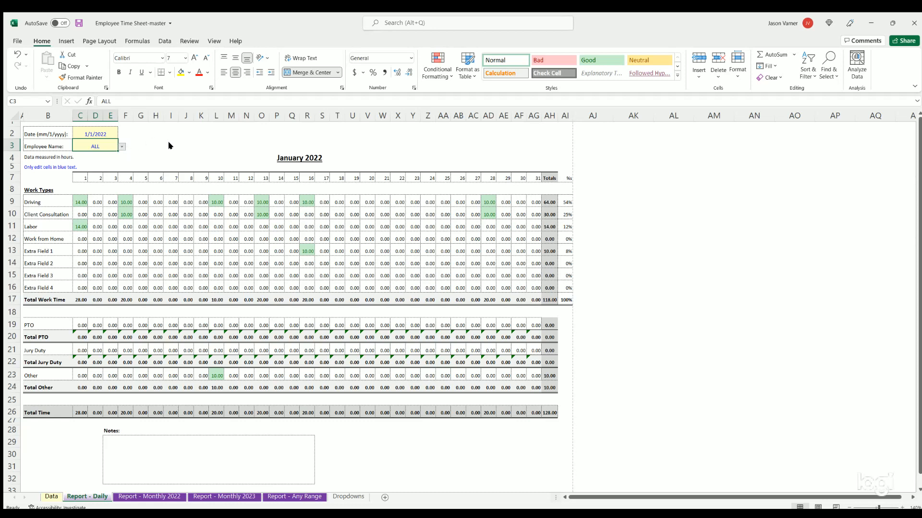
left_click(88, 163)
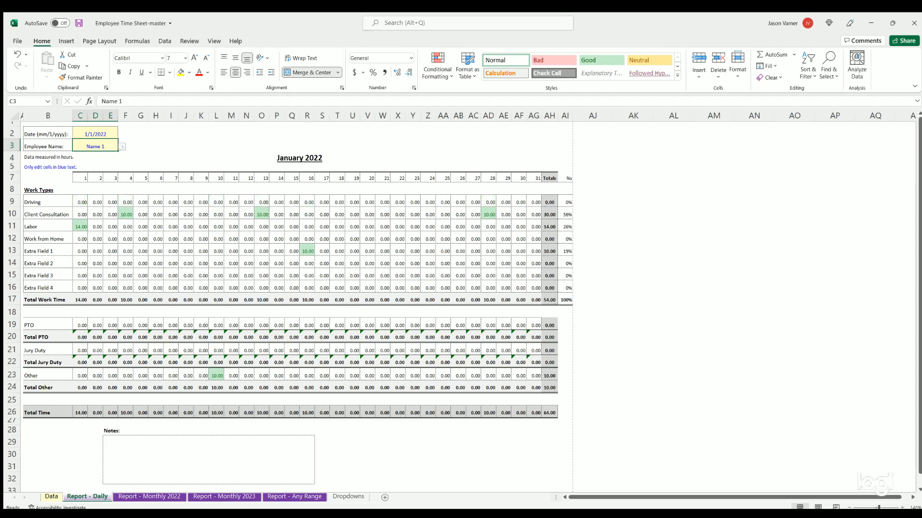
left_click(122, 147)
left_click(102, 167)
left_click(122, 147)
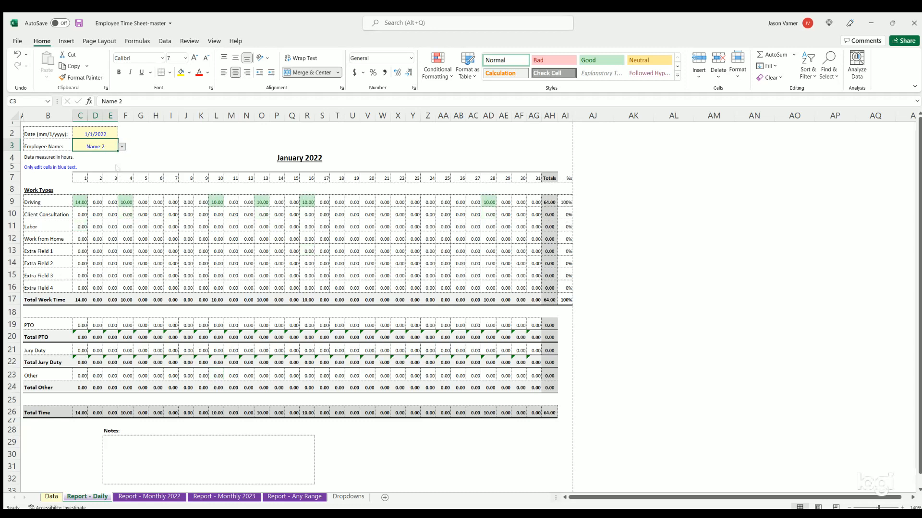
left_click(92, 158)
left_click(155, 133)
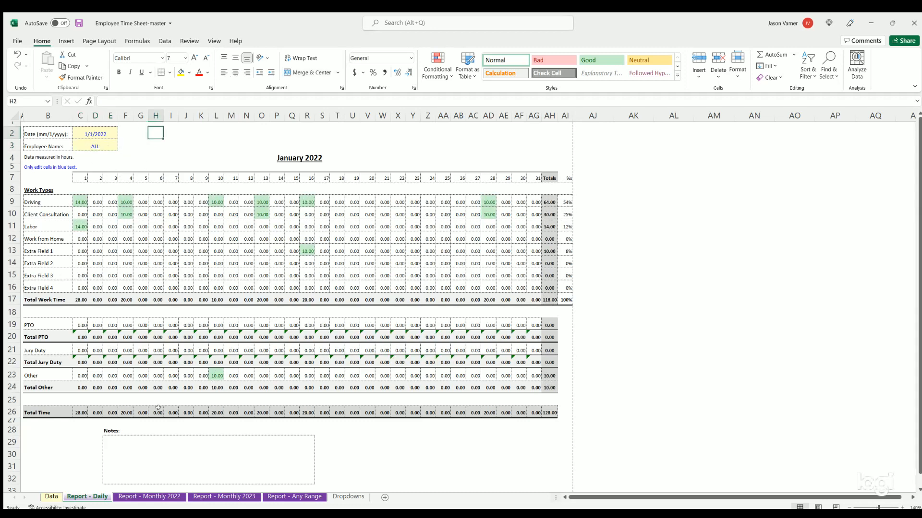
- Delete the Report - Monthly 2023 sheet from the master workbook
left_click(233, 497)
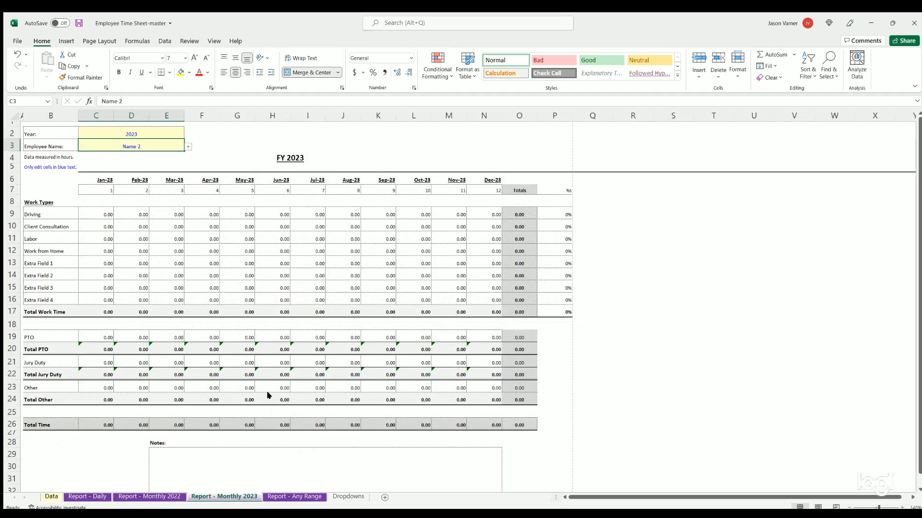
key("ctrl+Page_Down")
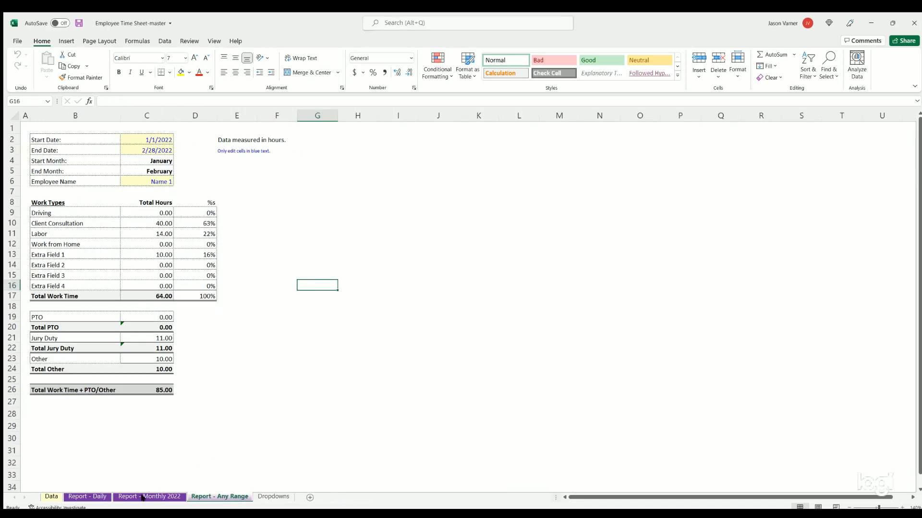
- Rename the Report - Monthly 2022 sheet to Report - Monthly and save the master workbook
left_click(166, 496)
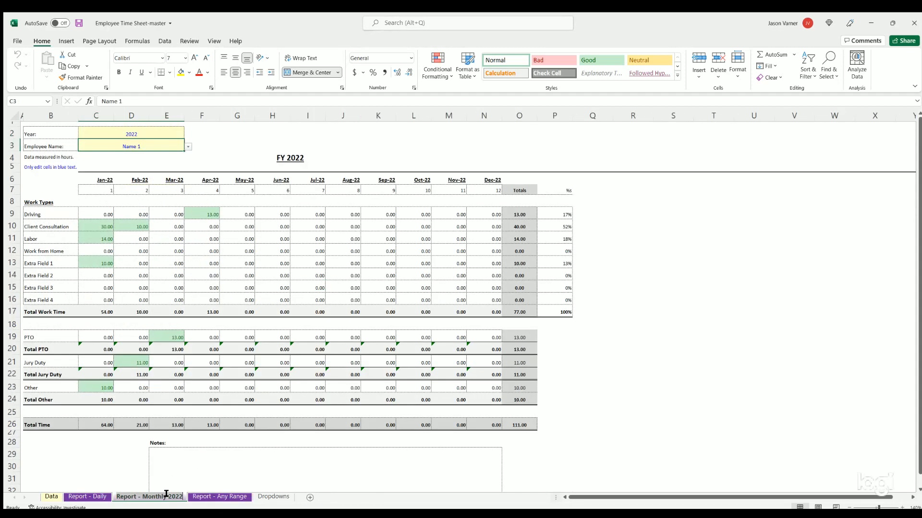
left_click_drag(165, 495, 202, 493)
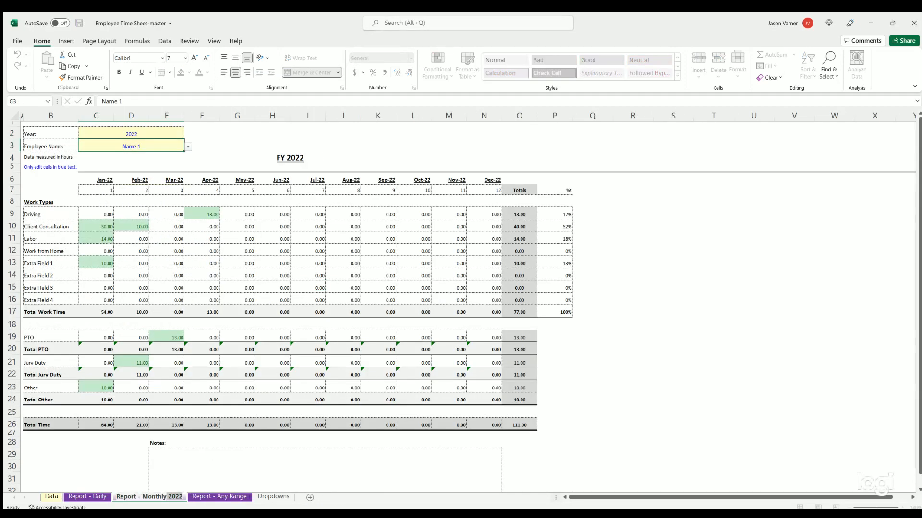
key("BackSpace")
key("Return")
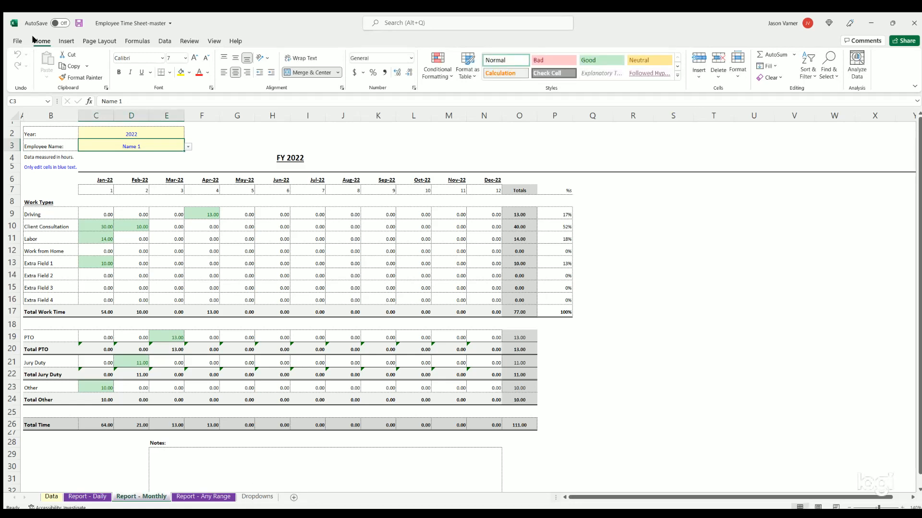
left_click(79, 22)
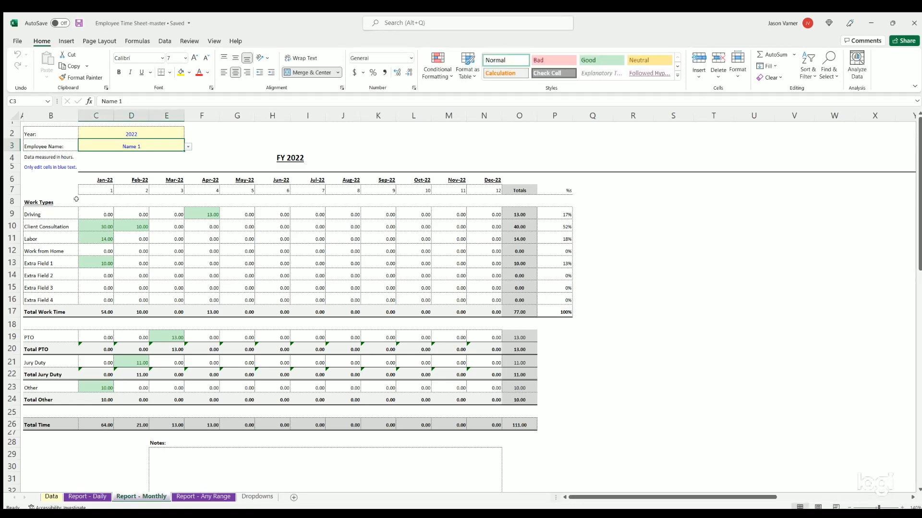
- Inspect the date and employee cells on Report - Daily, the year cell on Report - Monthly, and the Report - Any Range sheet
left_click(80, 497)
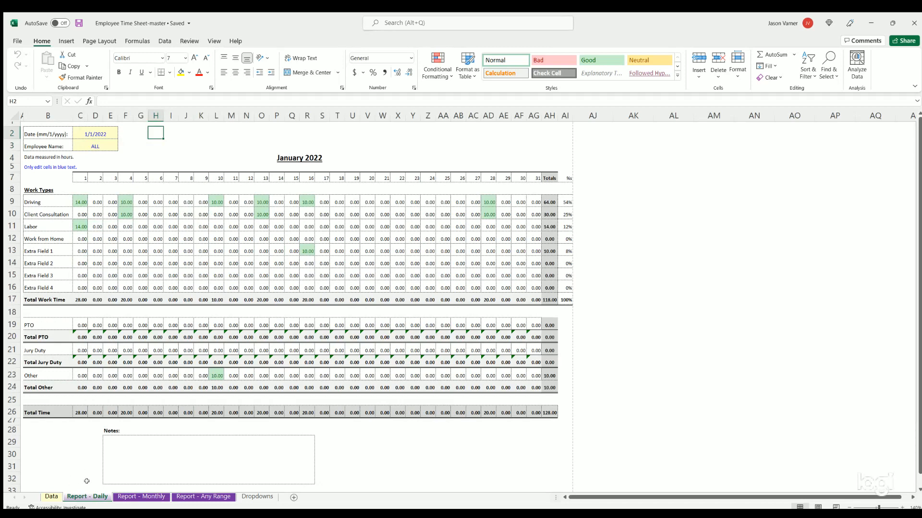
left_click(91, 134)
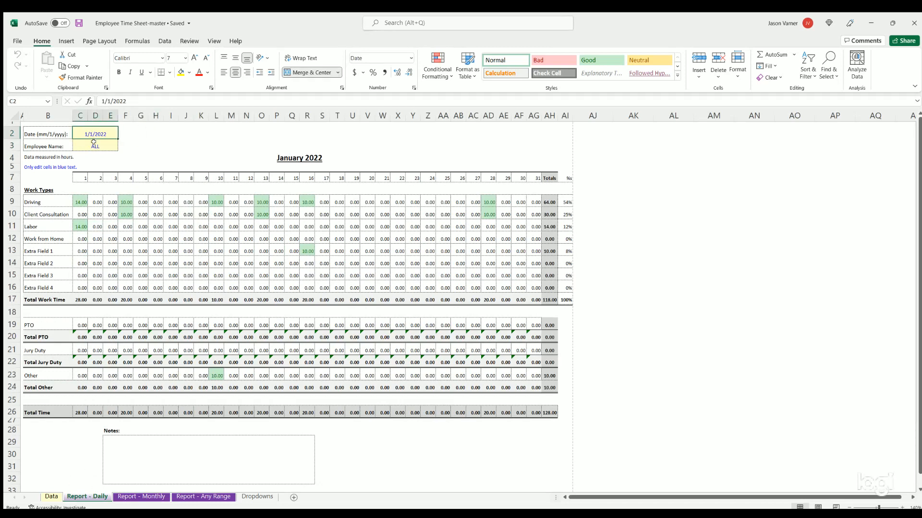
left_click(96, 145)
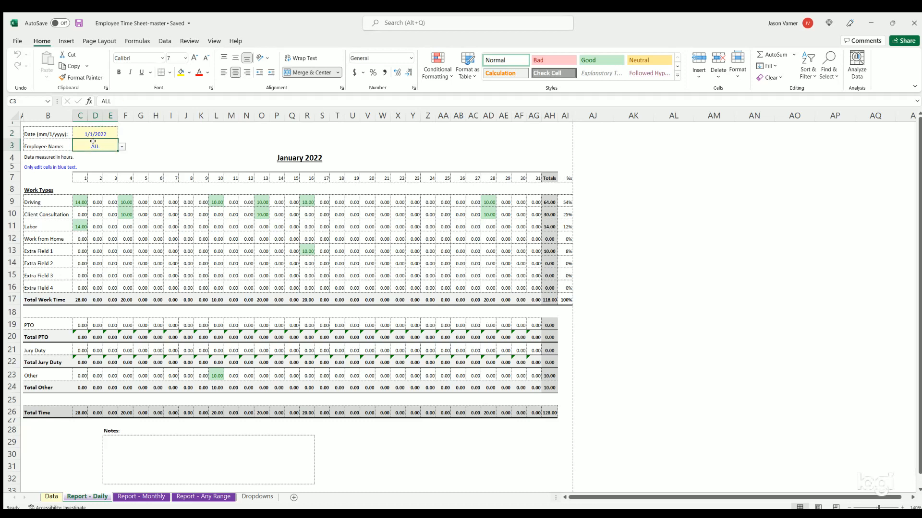
left_click(142, 499)
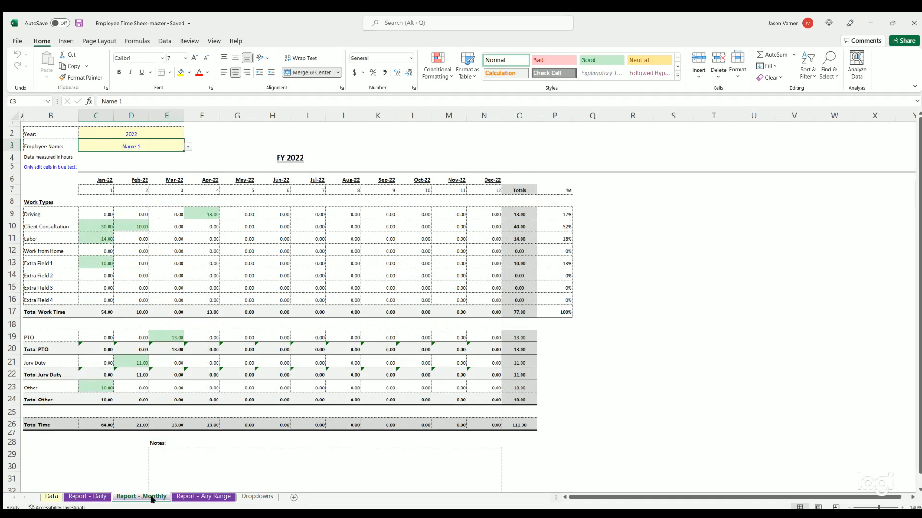
left_click(109, 134)
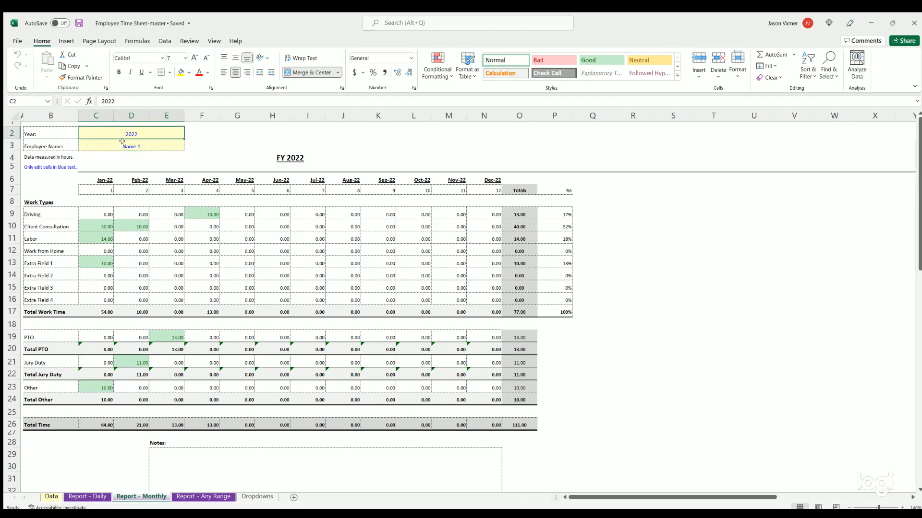
left_click(209, 498)
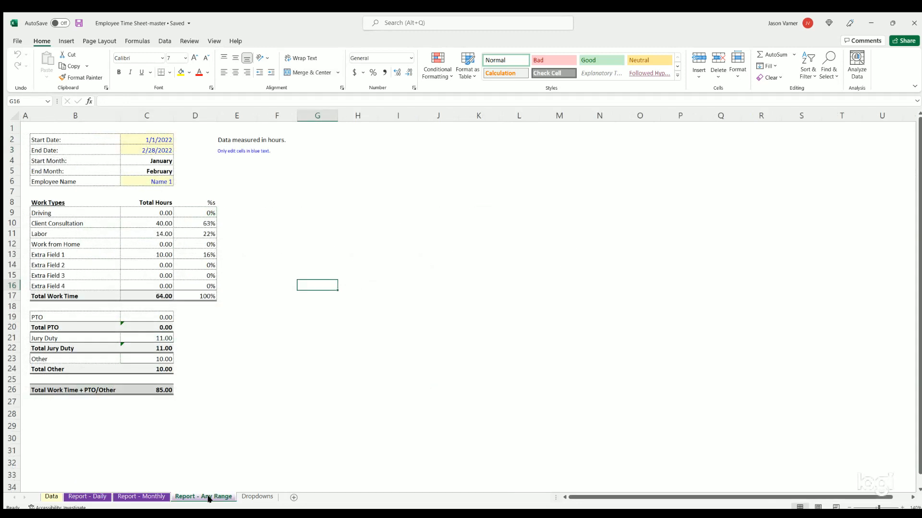
- Compare the time entries on the Data sheet with the Report - Daily and Report - Monthly sheets, ending on Data
left_click(146, 499)
left_click(90, 498)
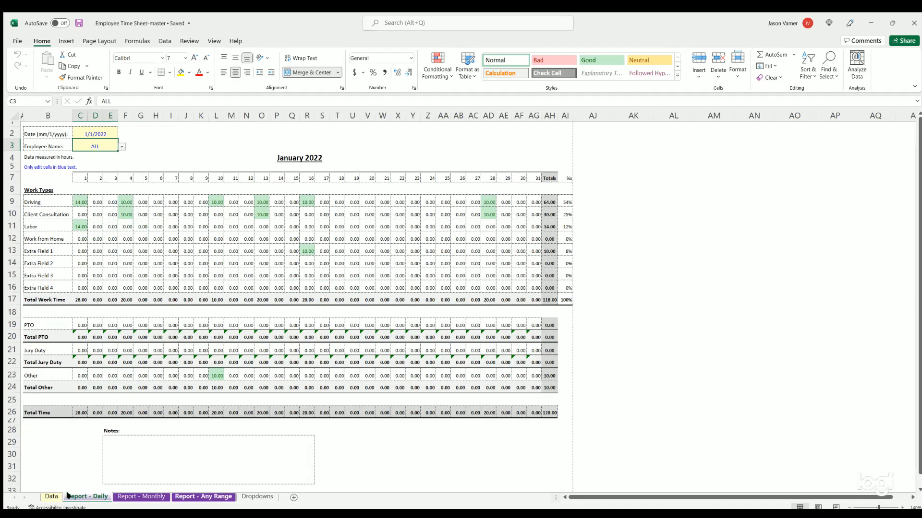
left_click(51, 497)
left_click(276, 210)
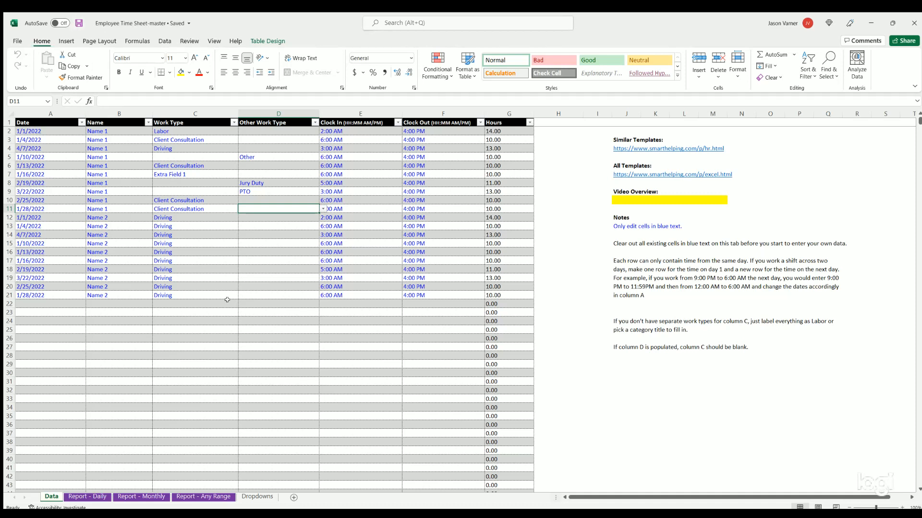
left_click(87, 497)
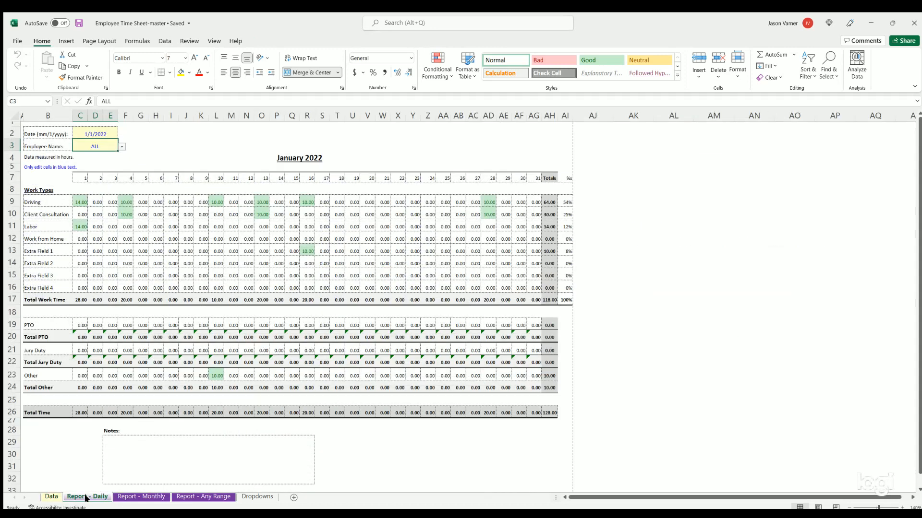
left_click(138, 497)
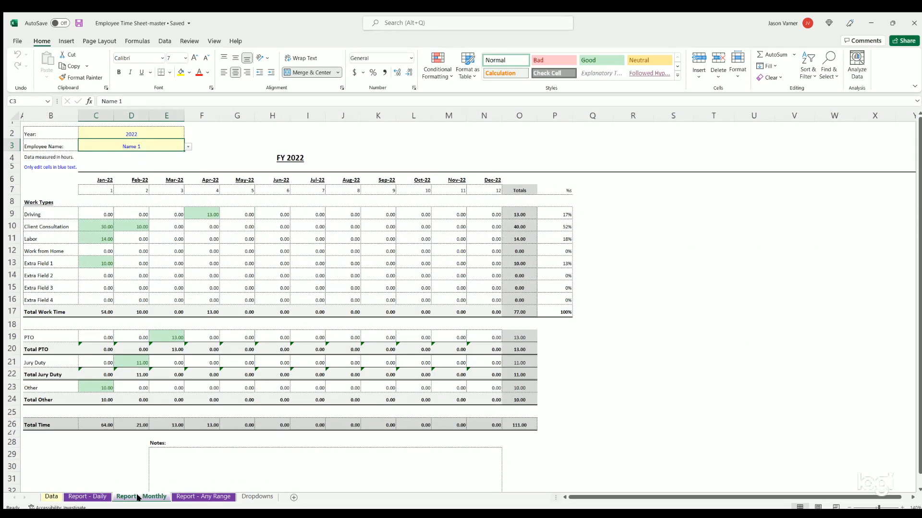
left_click(44, 497)
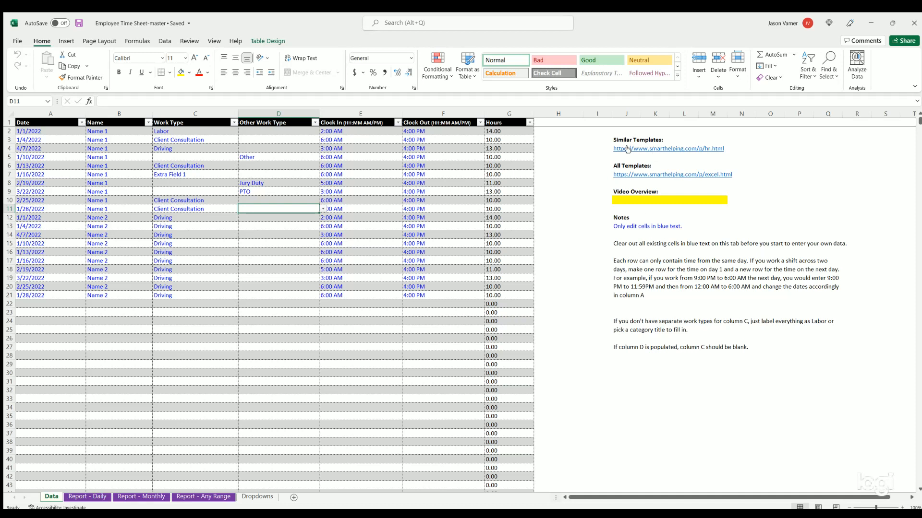
- Switch to the individual Employee Time Sheet workbook, clear the selection of its time entries and save the file
left_click(287, 347)
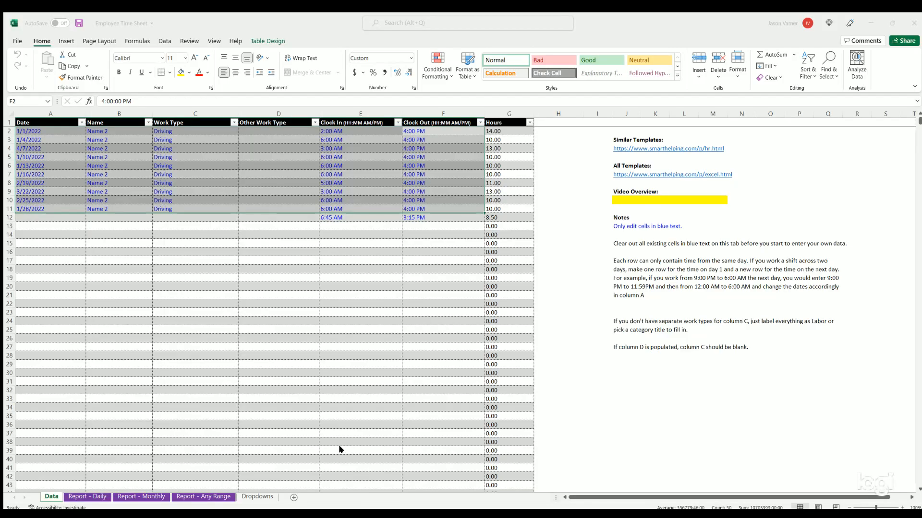
left_click(300, 313)
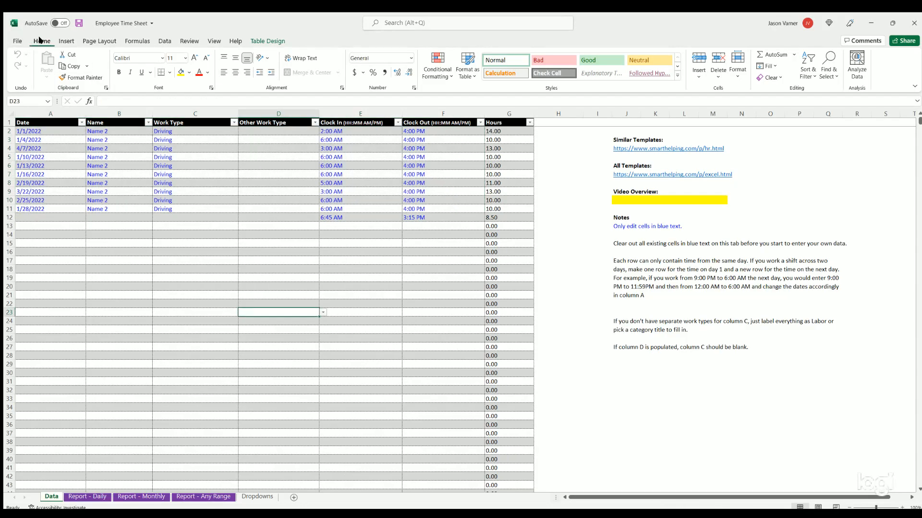
left_click(79, 23)
- Look through the report sheets of the Employee Time Sheet workbook and return to the Data sheet
left_click(91, 496)
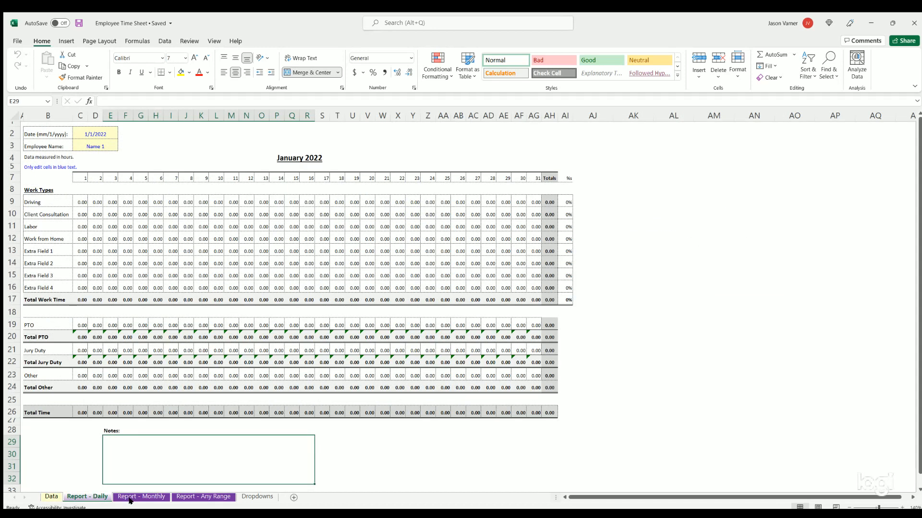
key("ctrl+Page_Down")
key("ctrl+Page_Down")
left_click(60, 497)
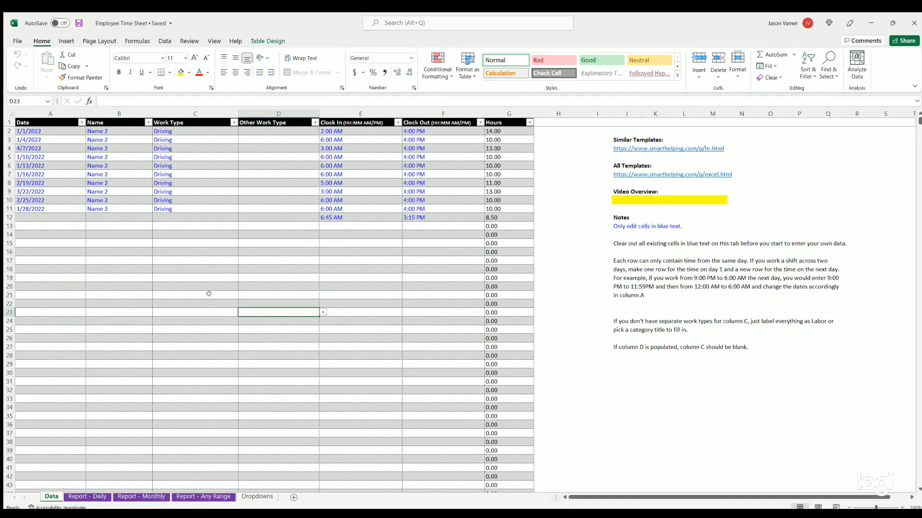
- On the Data sheet, examine the note about same-day time rows alongside the first entry's date, clock-in and clock-out cells
left_click(651, 271)
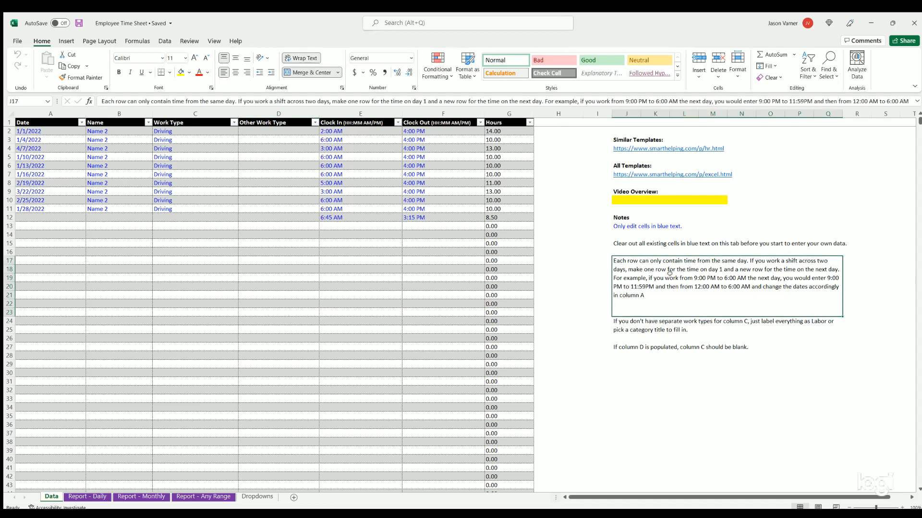
left_click(114, 183)
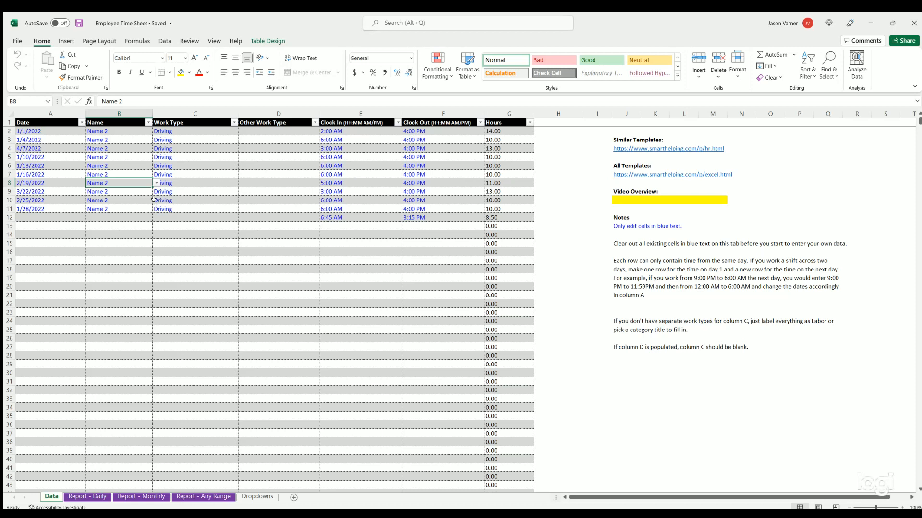
left_click_drag(44, 130, 408, 133)
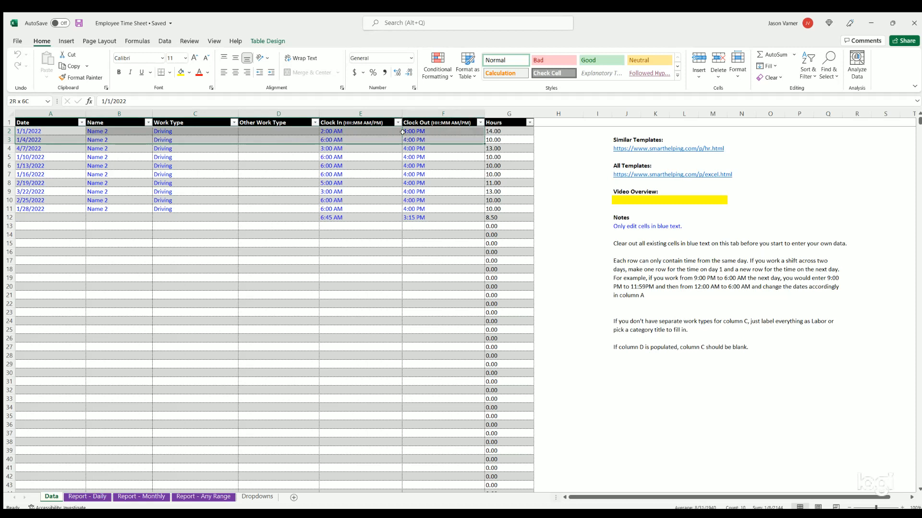
left_click(672, 274)
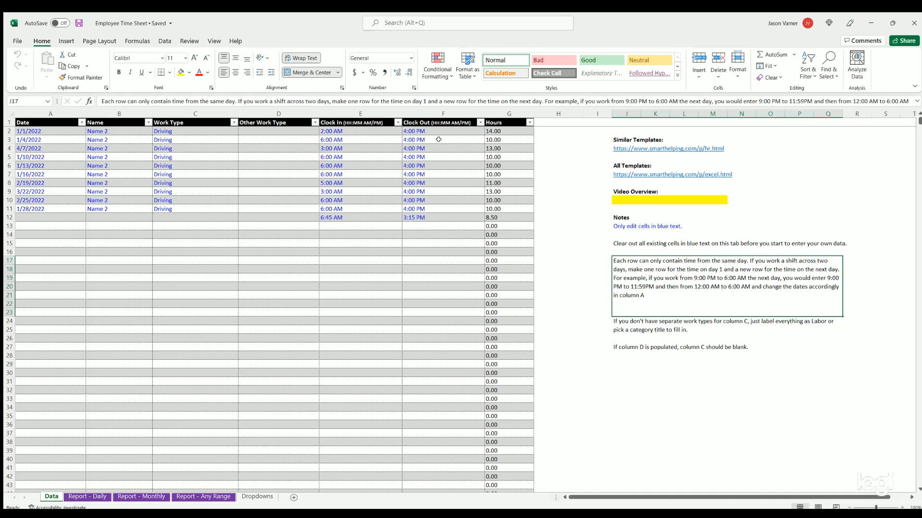
left_click_drag(44, 129, 422, 131)
left_click(352, 130)
key("Right")
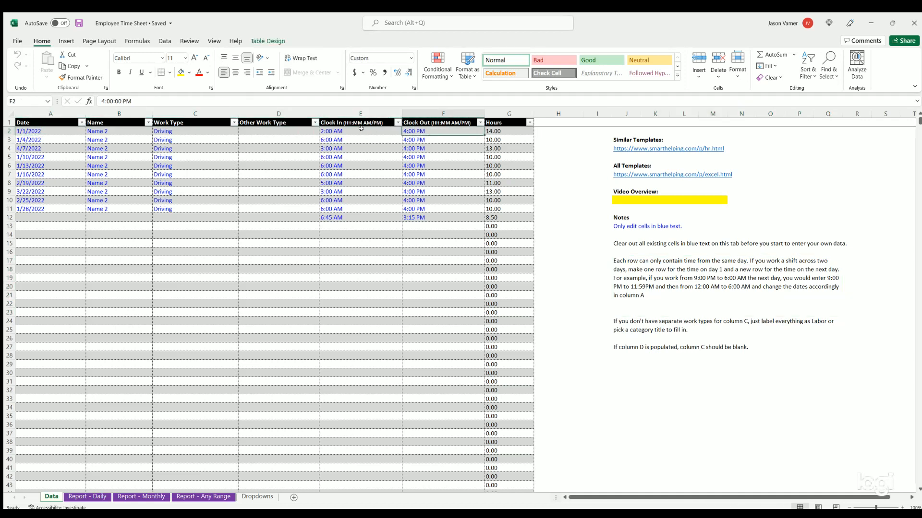
key("Left")
key("Right")
key("Left")
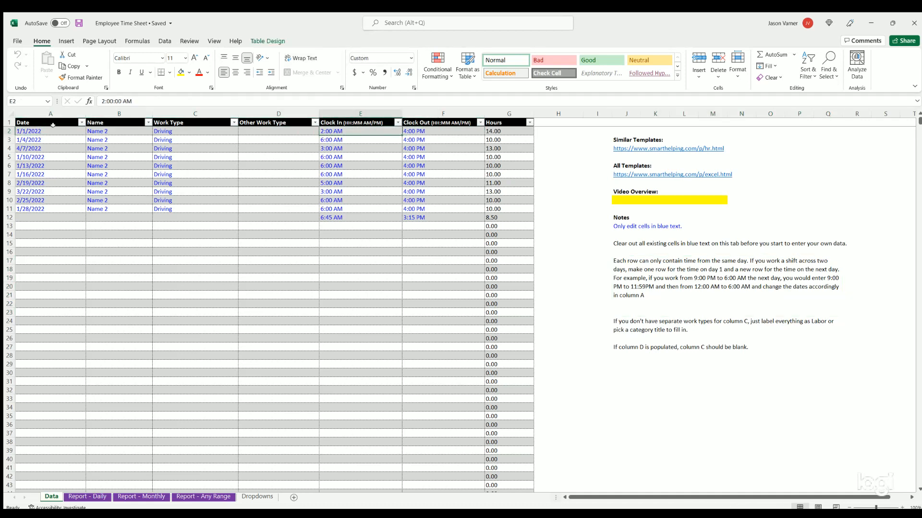
left_click(46, 132)
left_click(340, 133)
- Set the employee name on the Report - Any Range sheet to ALL and return to the Data sheet
left_click(80, 497)
left_click(131, 497)
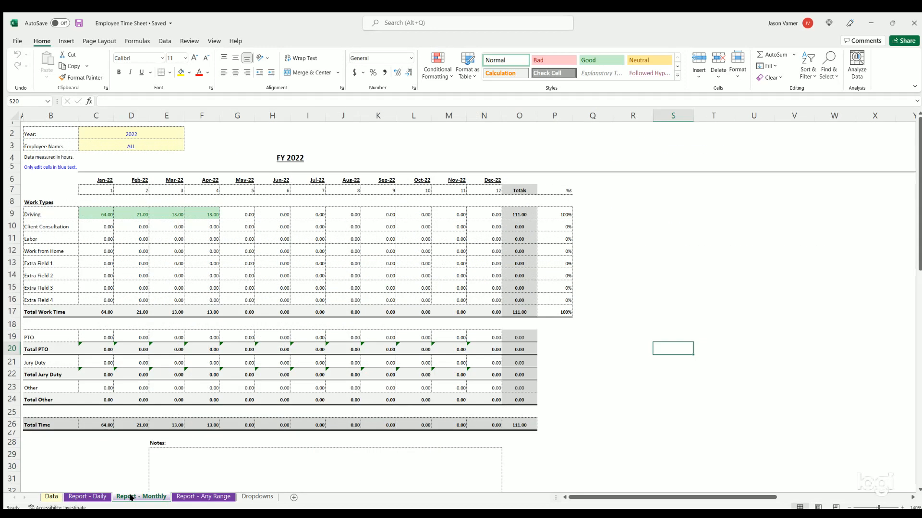
left_click(192, 498)
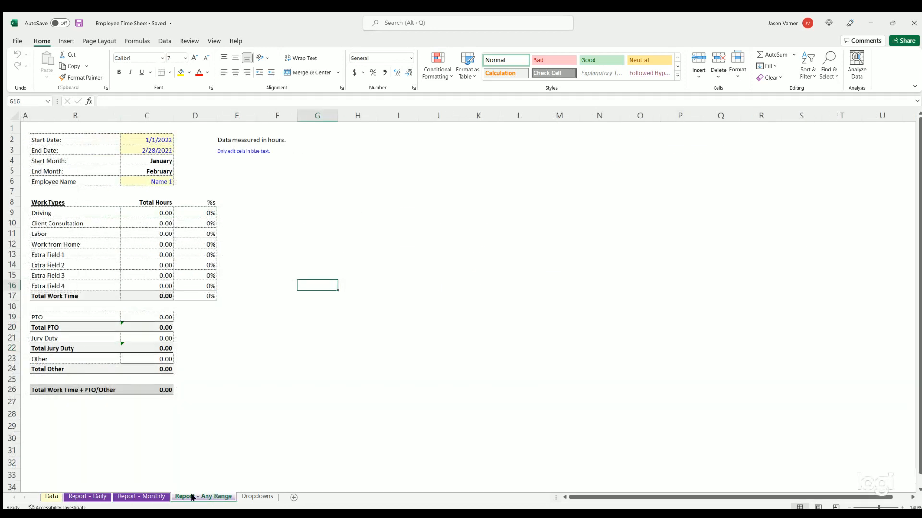
left_click(169, 182)
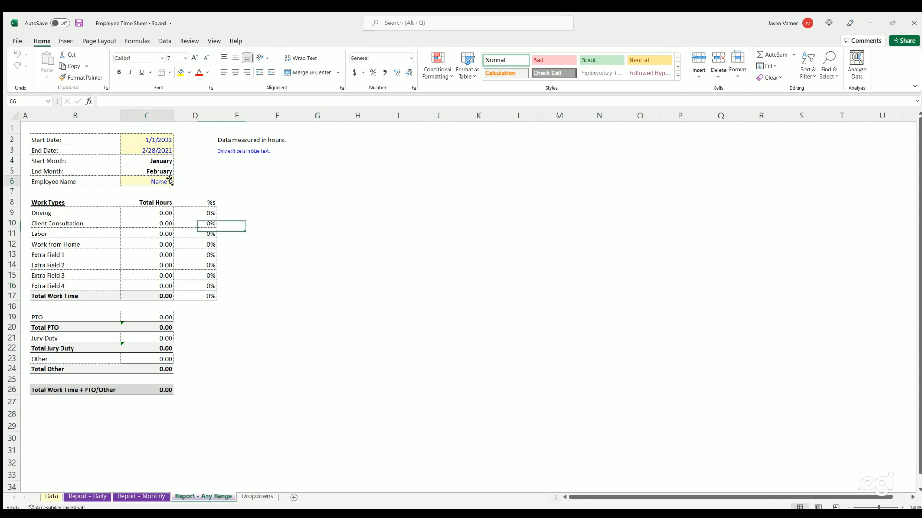
left_click(177, 182)
left_click(161, 192)
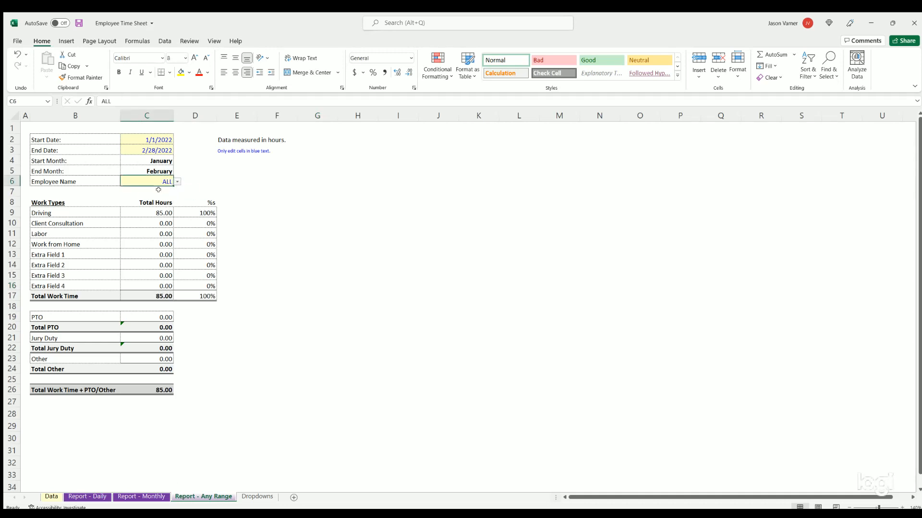
left_click(51, 497)
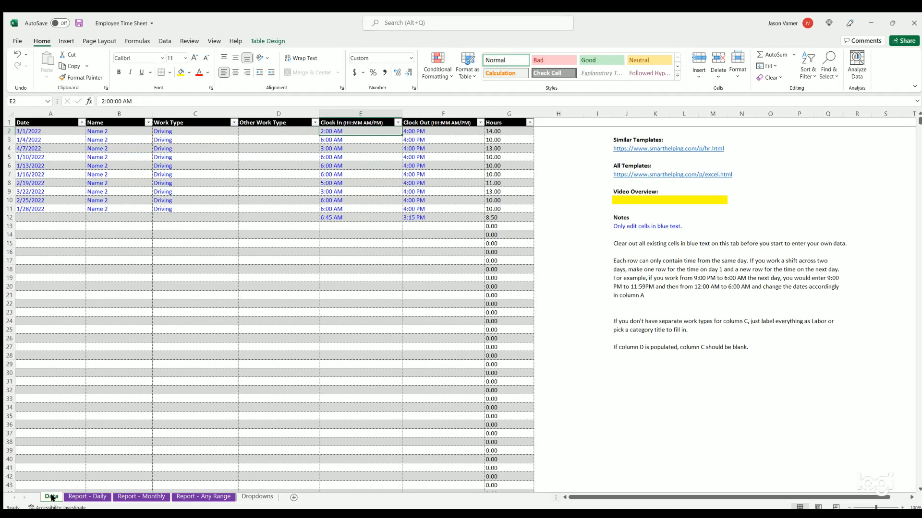
left_click(259, 310)
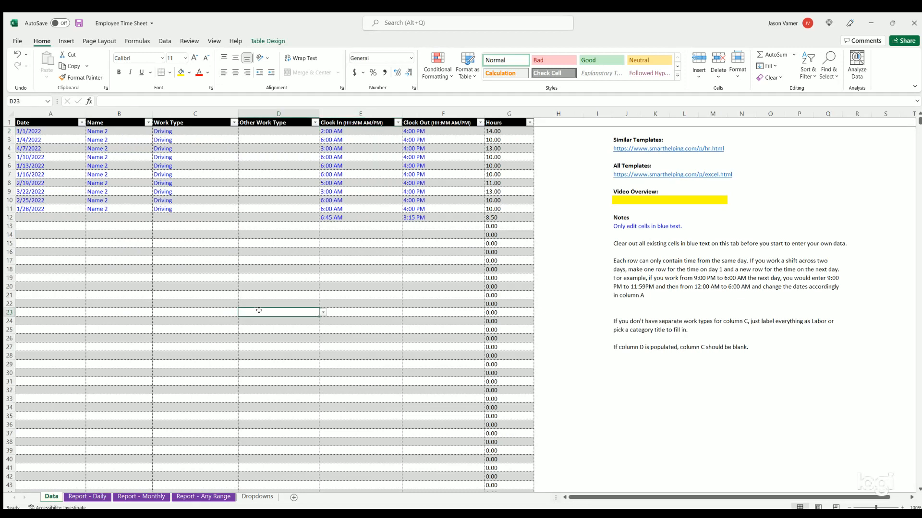